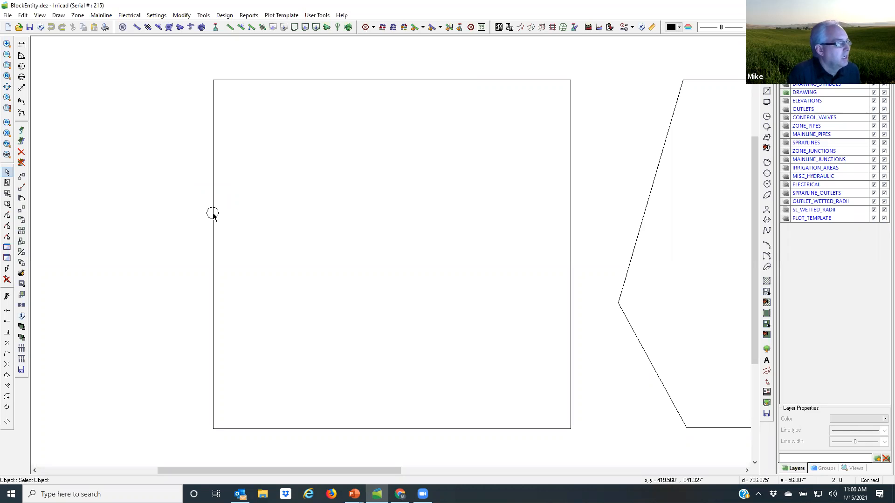
Step: Create a spray irrigation block from the square boundary, accepting the conversion of the selected item
click(212, 214)
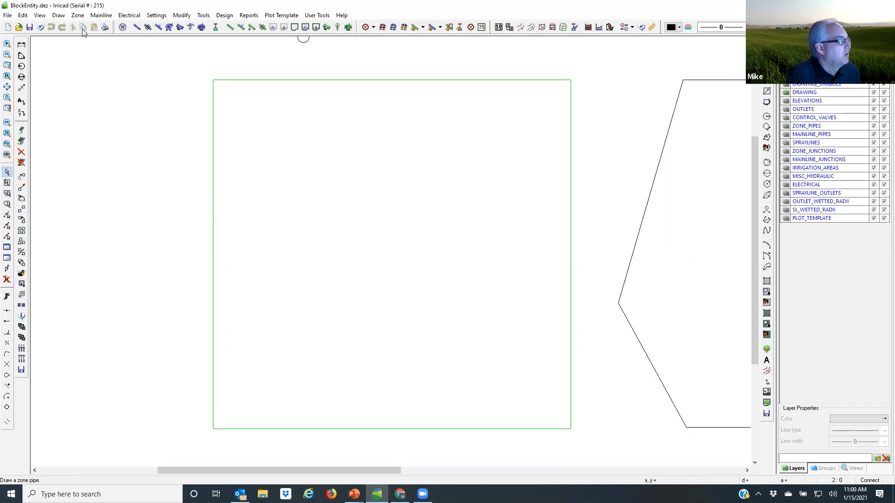
click(77, 17)
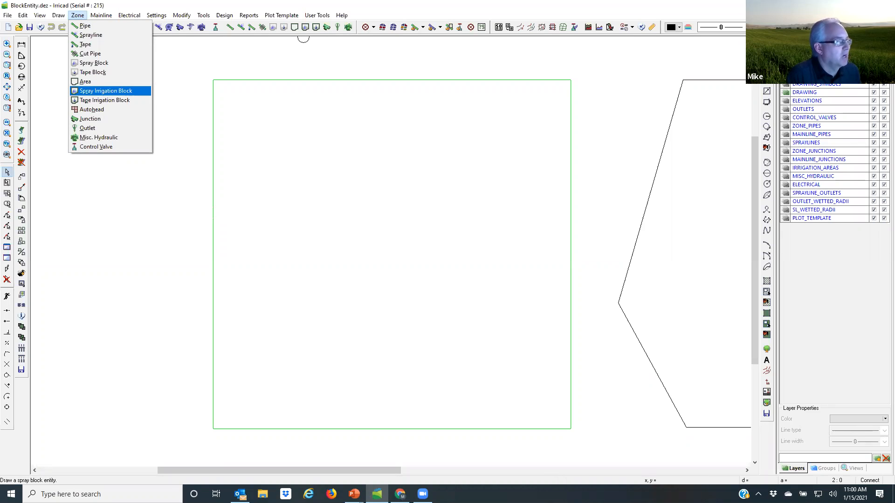
click(110, 94)
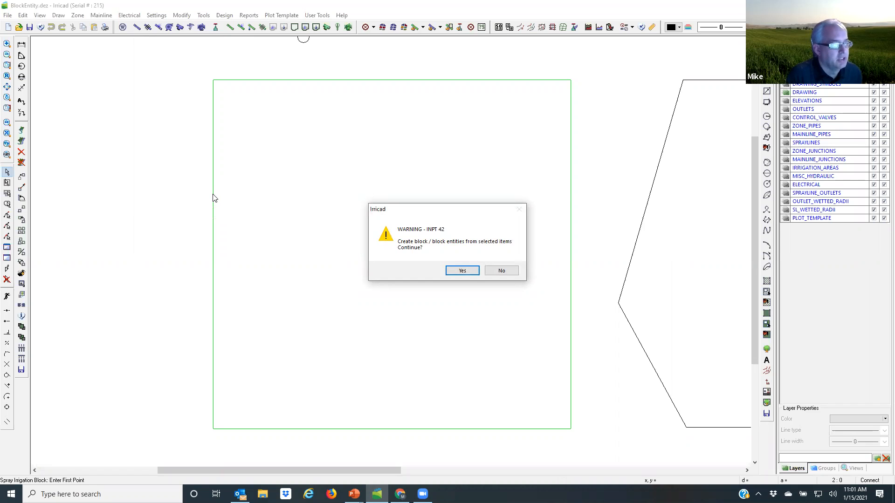
click(463, 271)
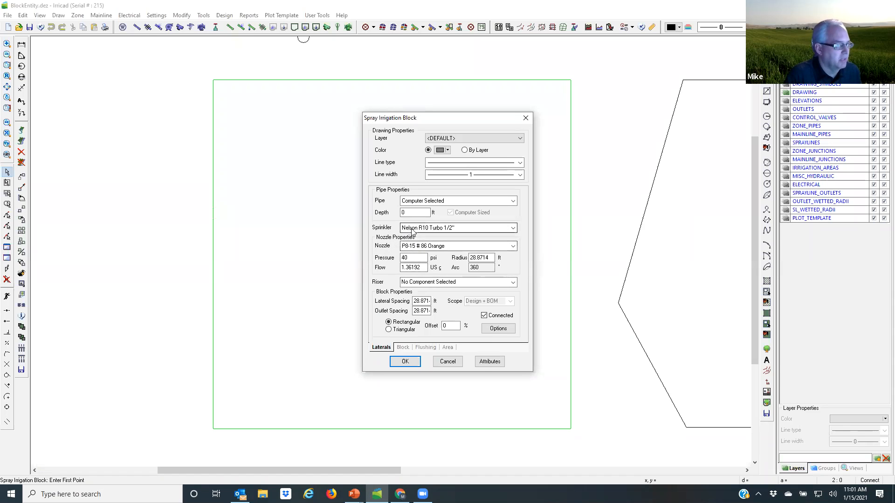
Step: Choose the P8-15 # 86 Orange nozzle for the block's sprinklers and set its pressure to 35 psi
click(513, 246)
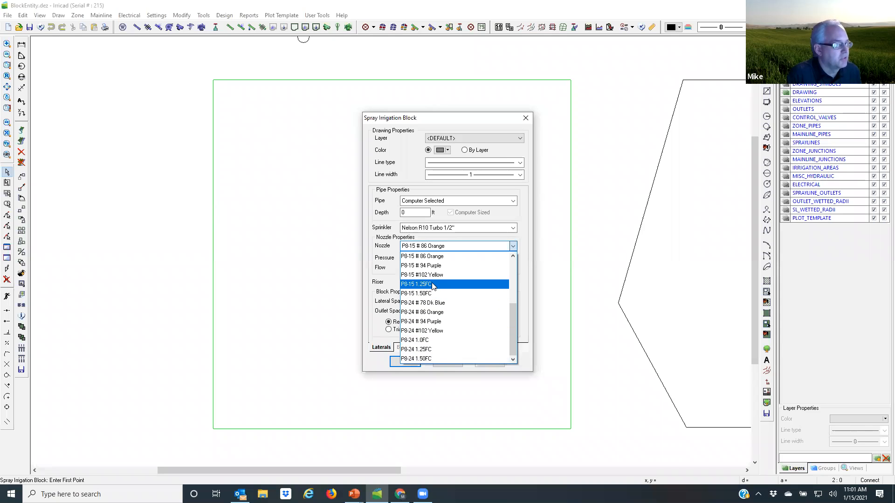
click(436, 257)
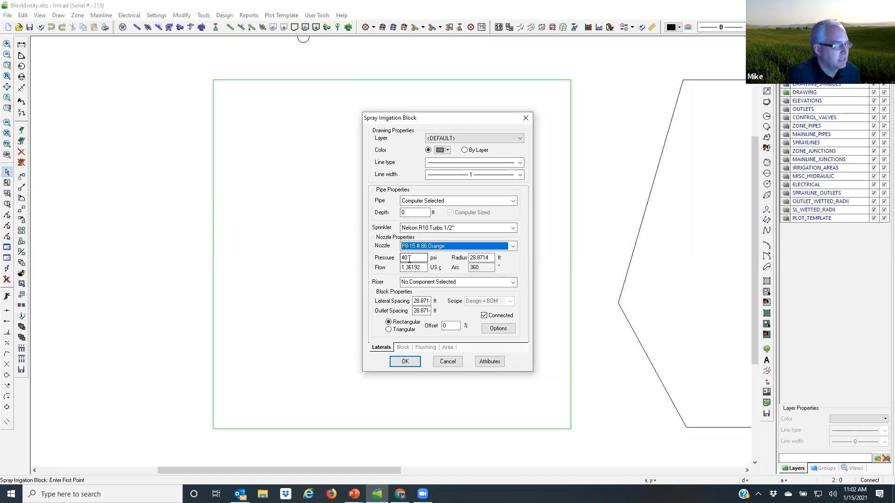
double_click(409, 258)
text(35)
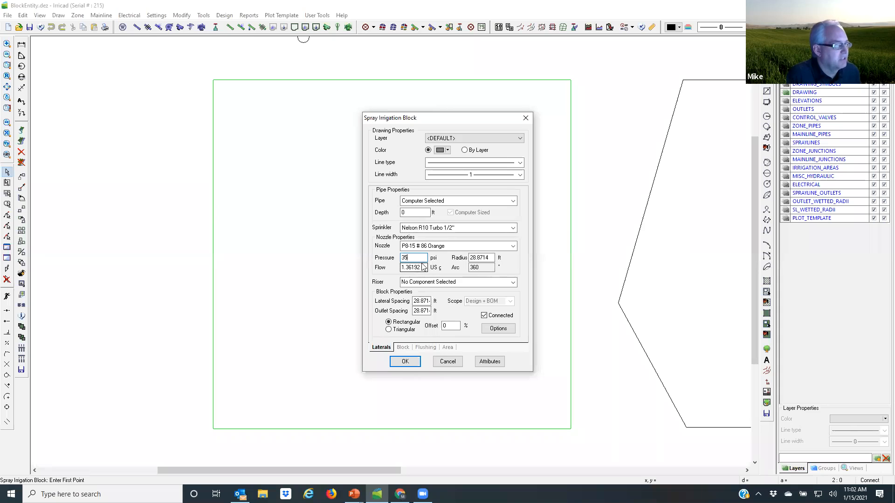
click(417, 212)
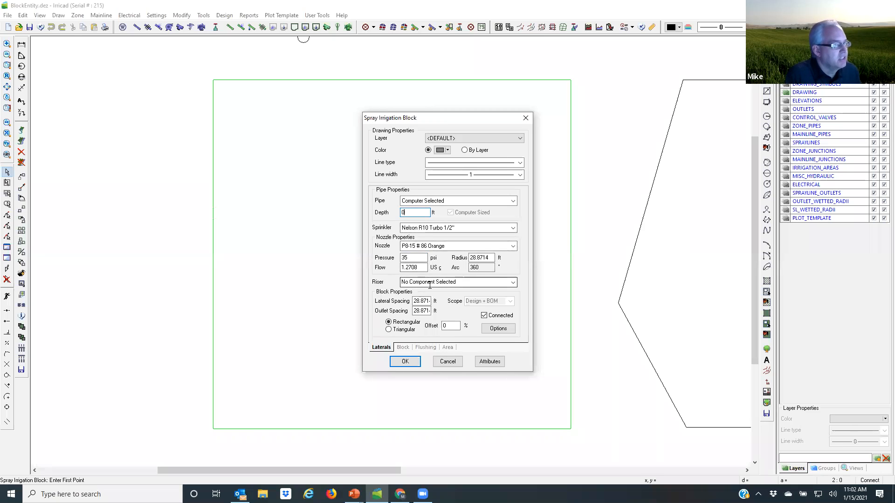
Step: Assign the R2000 1/2" RISER as the riser for the block's sprinklers
click(513, 283)
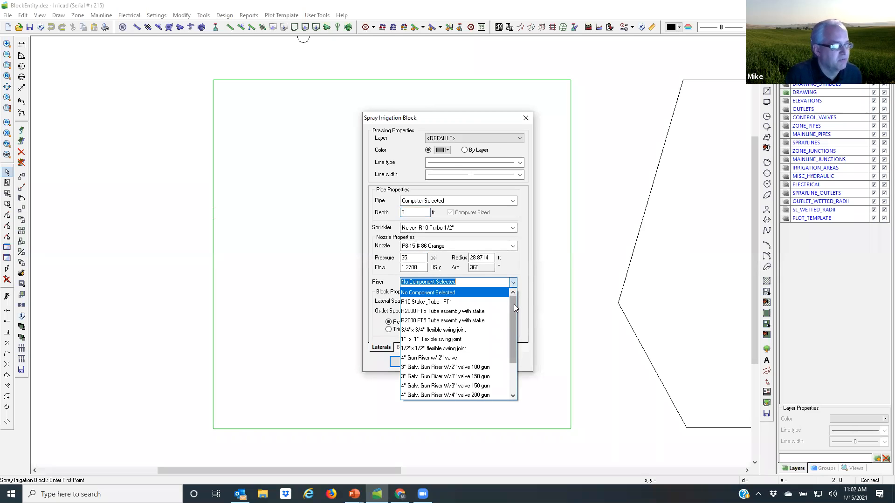
drag(514, 304, 508, 332)
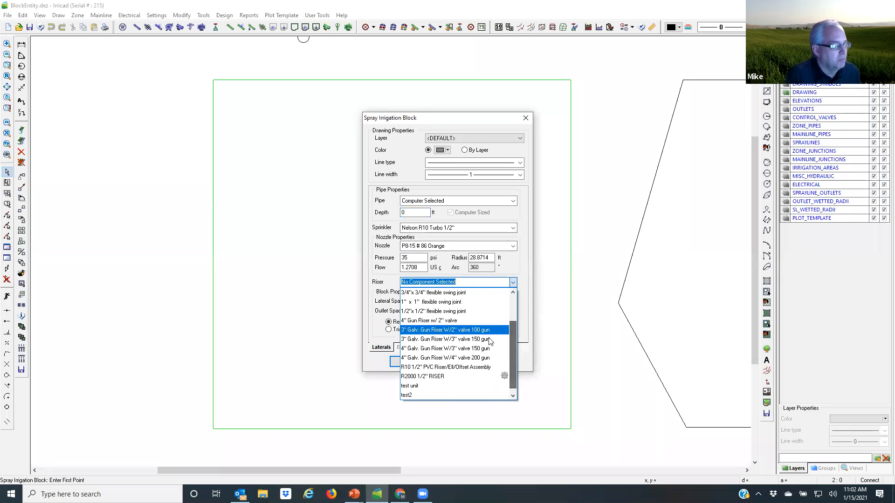
click(435, 378)
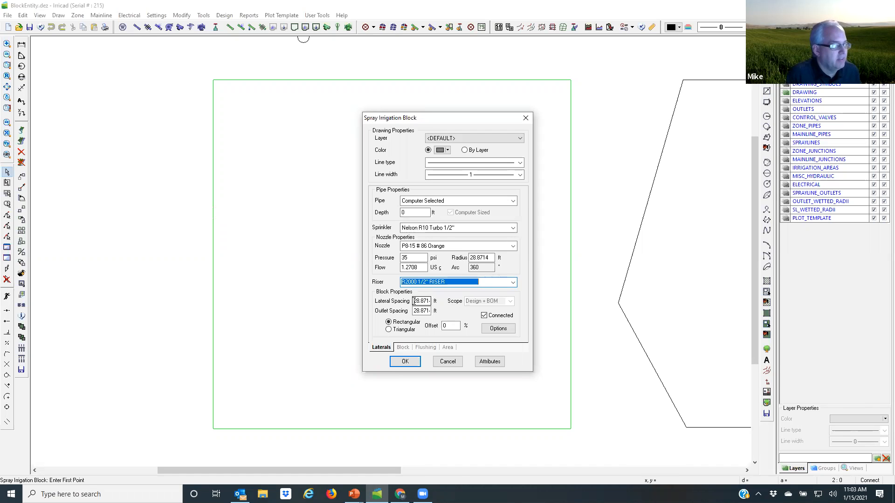
Step: Set the lateral spacing to 30 ft and the outlet spacing to 27 ft, with the Connected option off
drag(414, 301, 432, 300)
text(30)
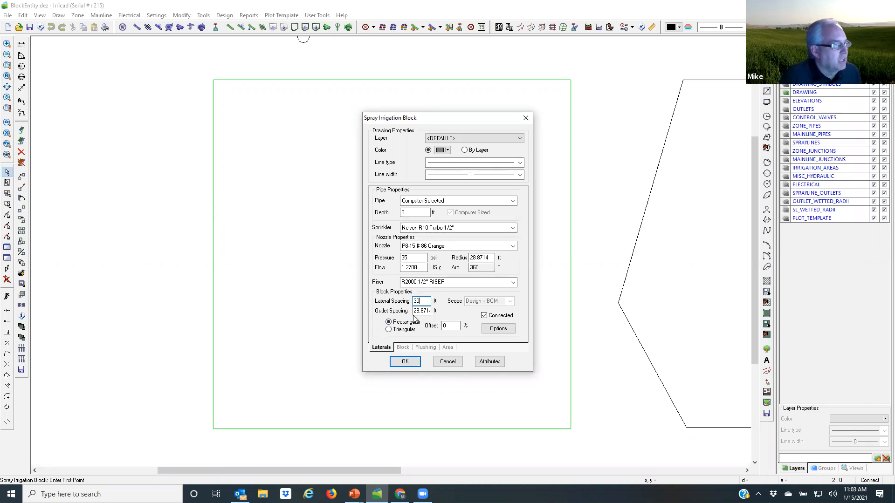
drag(413, 311, 434, 312)
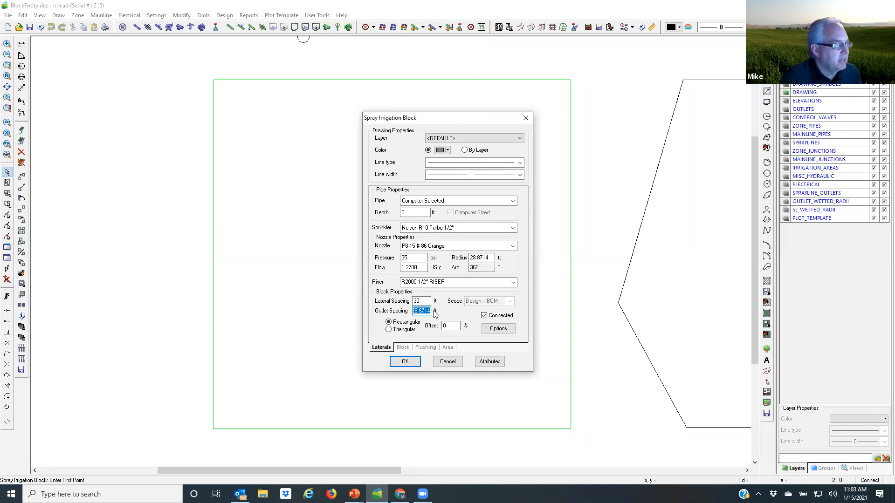
text(27)
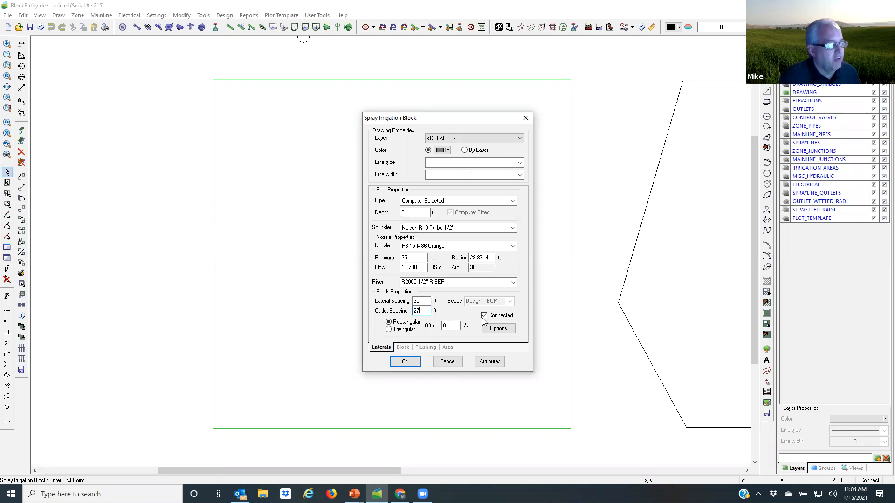
click(484, 316)
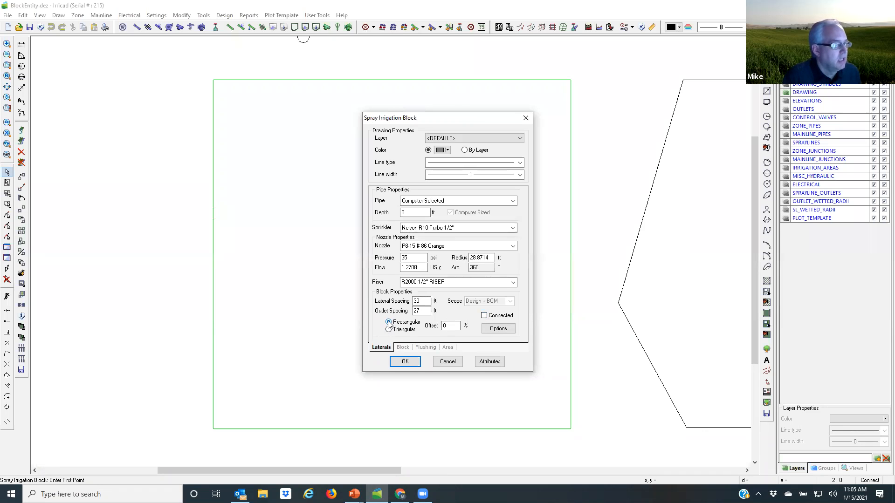
Step: In the block's submain properties, keep the pipe as Computer Selected and the position as Start
click(402, 347)
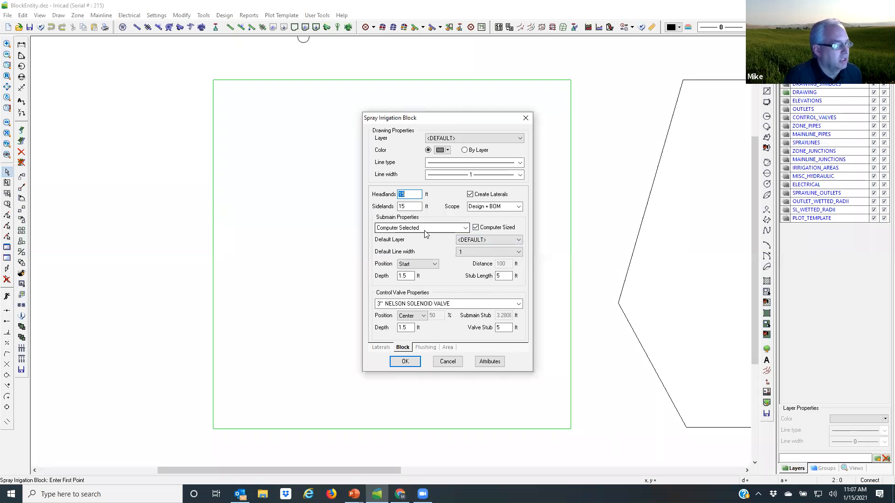
click(465, 227)
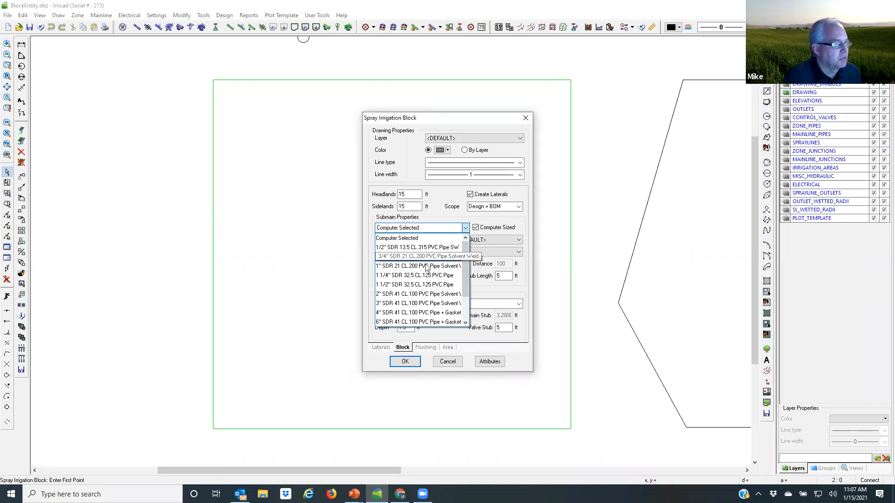
click(426, 227)
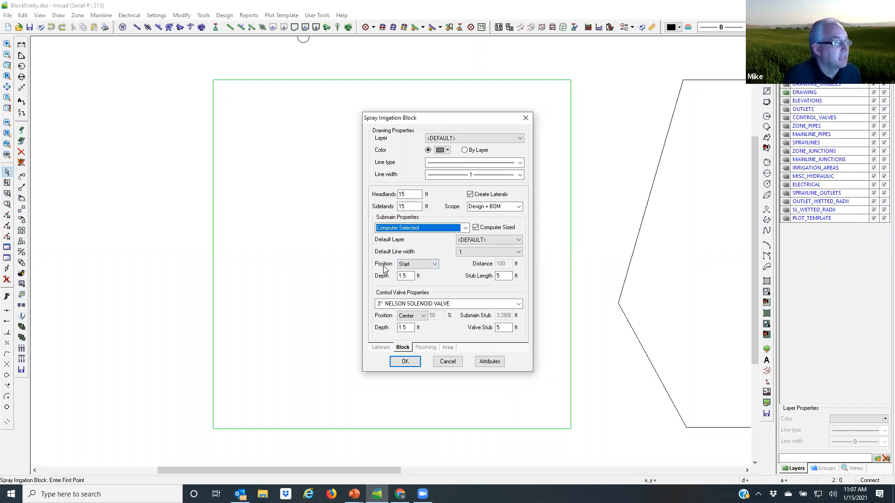
click(435, 265)
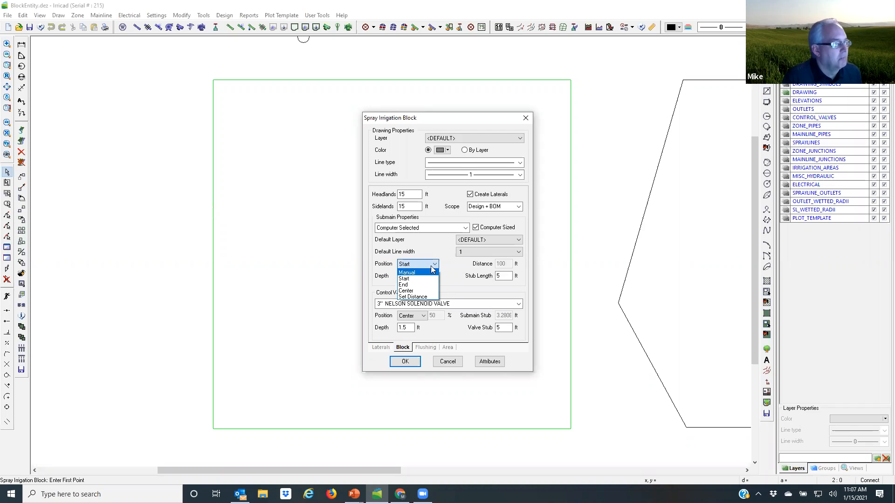
click(418, 279)
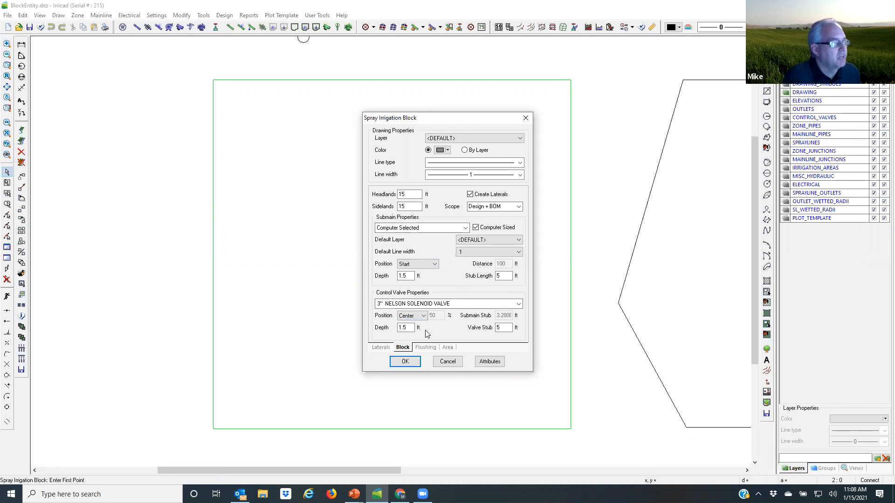
Step: Keep the 3" NELSON SOLENOID VALVE as the block's control valve, positioned at Center
click(519, 305)
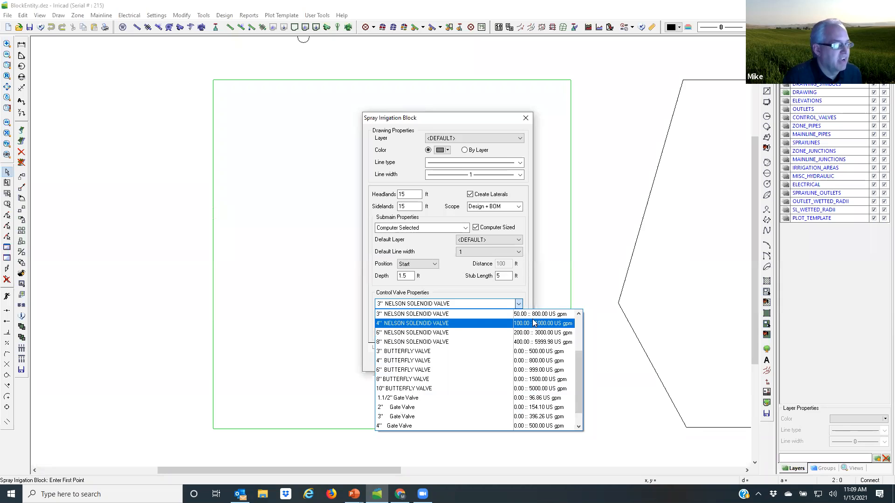
click(469, 317)
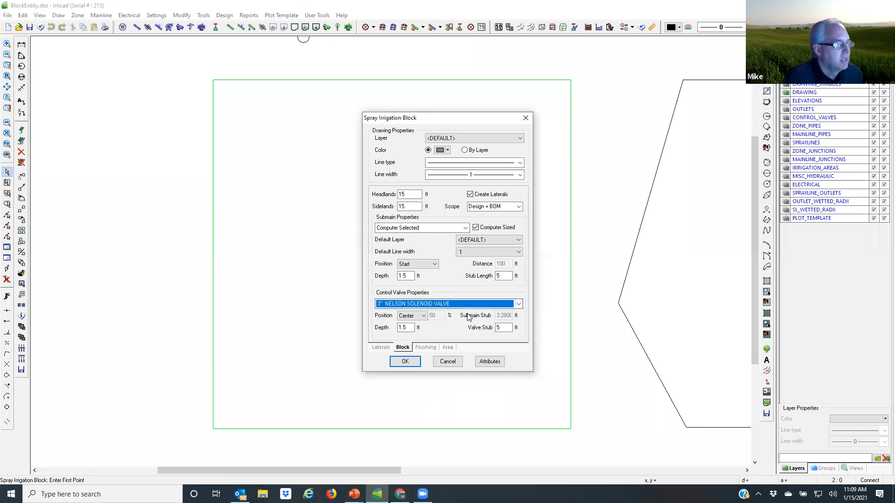
click(424, 316)
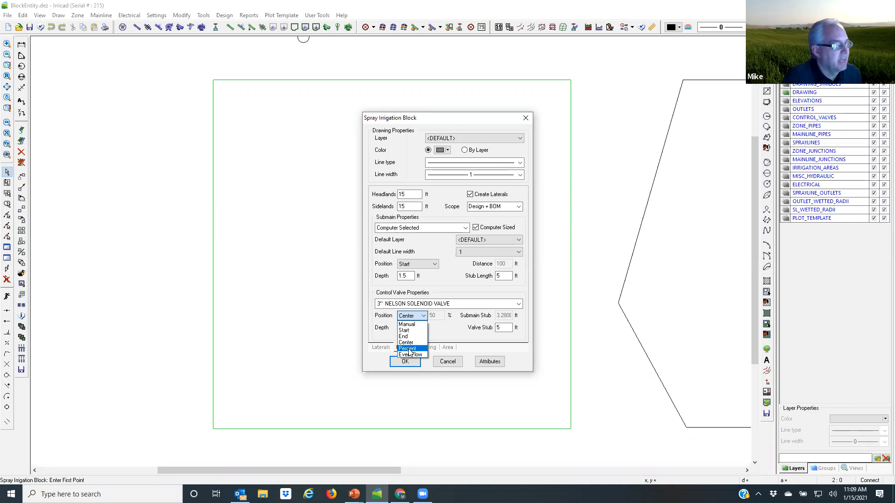
click(419, 316)
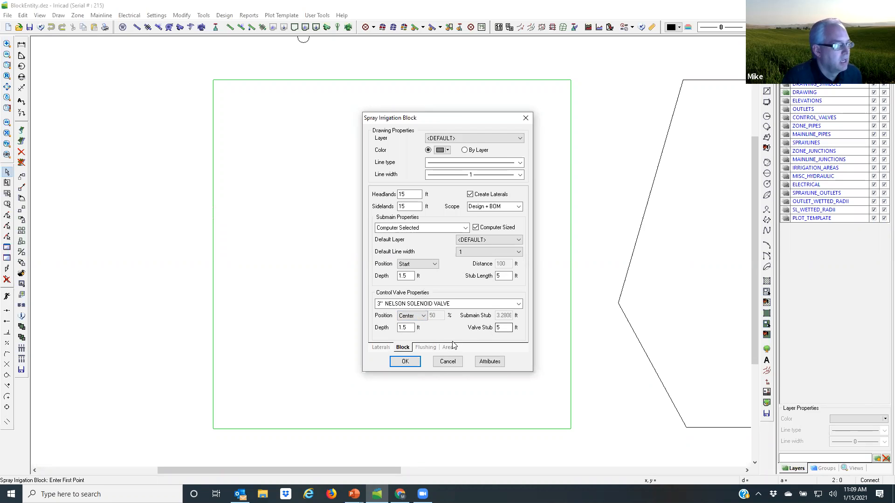
Step: Review the flushing settings, then generate the block with laterals following the square's left edge and the submain at the opposite end from the proposed one
click(425, 348)
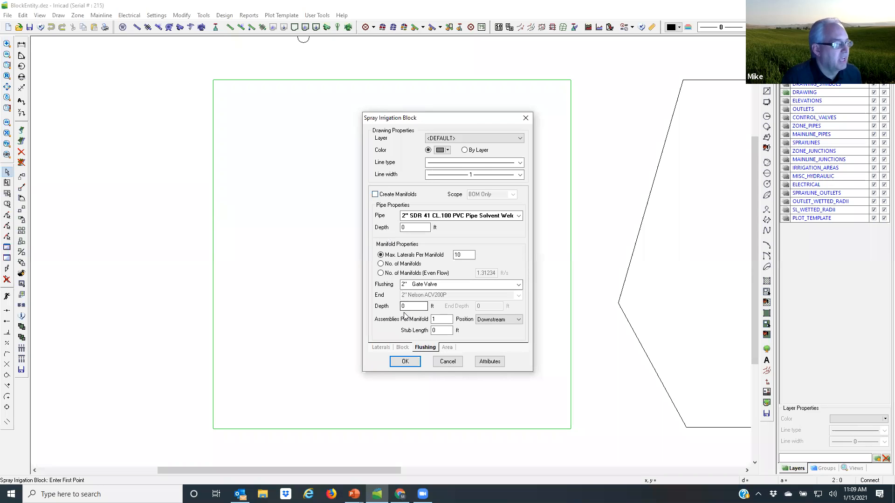
click(380, 348)
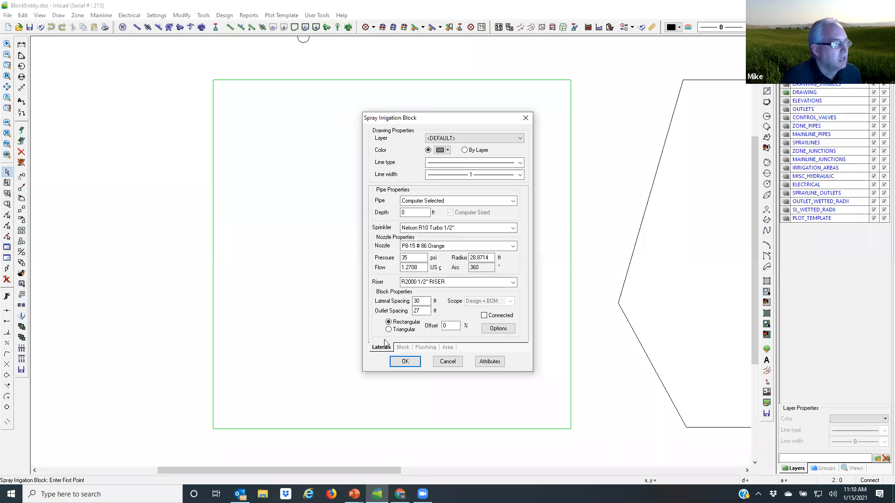
click(404, 362)
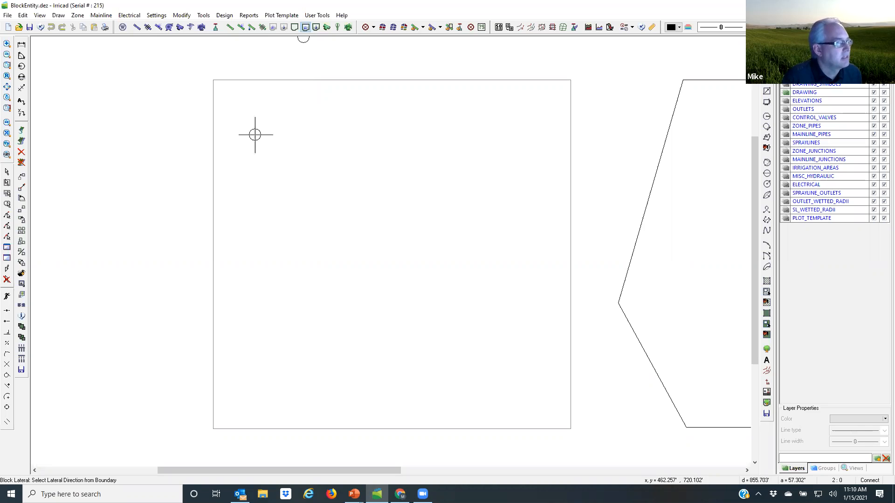
click(213, 247)
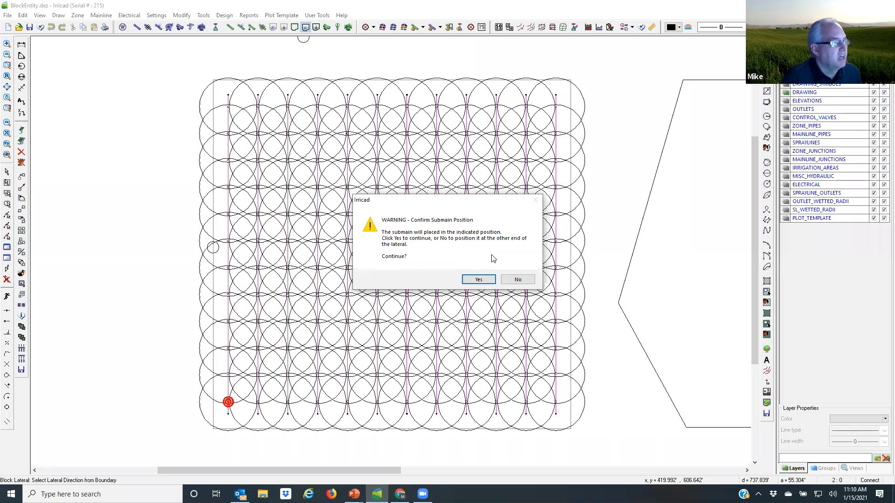
click(518, 280)
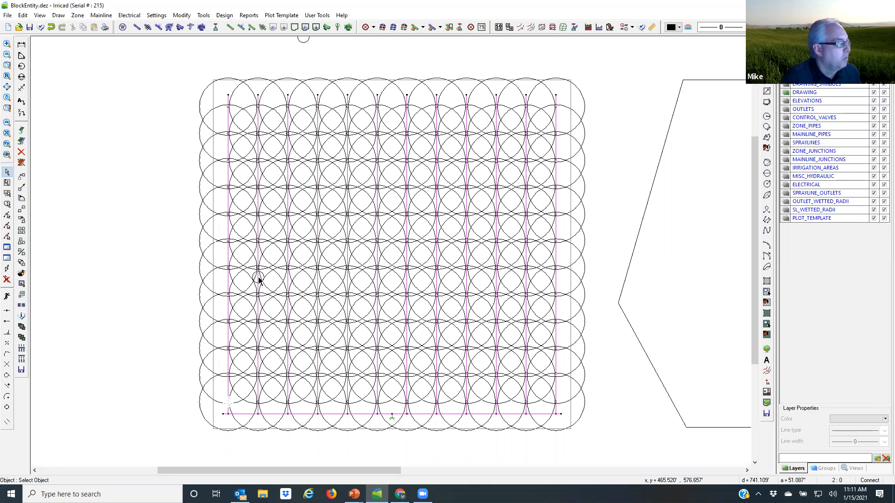
Step: Hide the DRAWING layer and change the spray irrigation block's submain position to Start
click(873, 92)
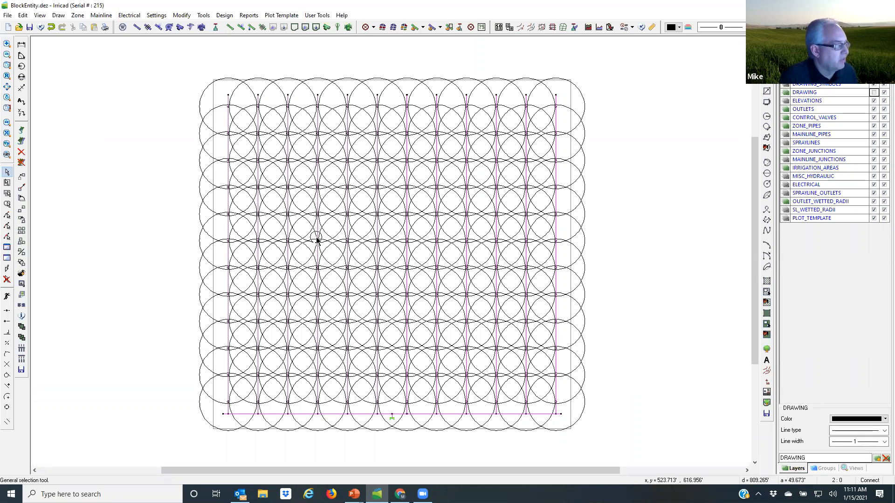
double_click(317, 202)
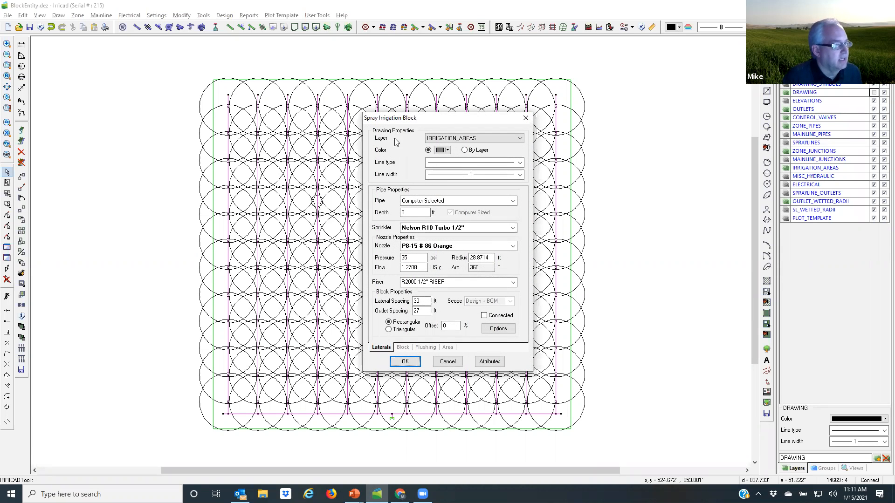
click(404, 348)
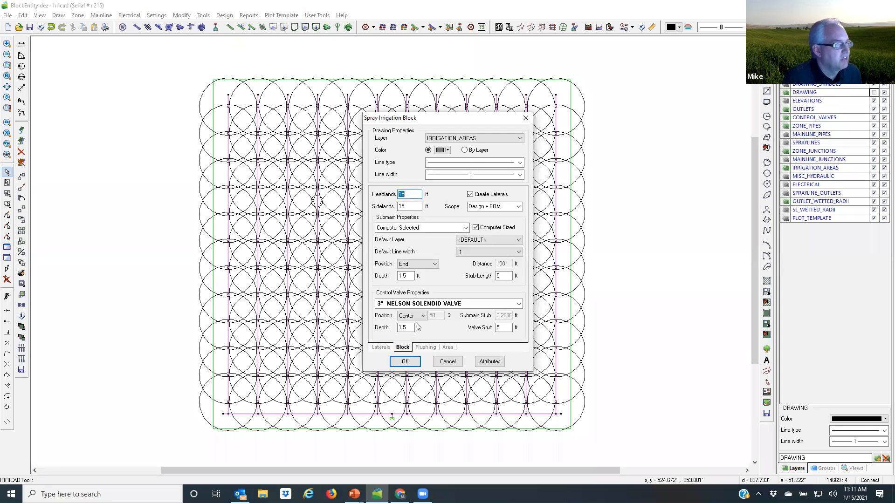
click(436, 265)
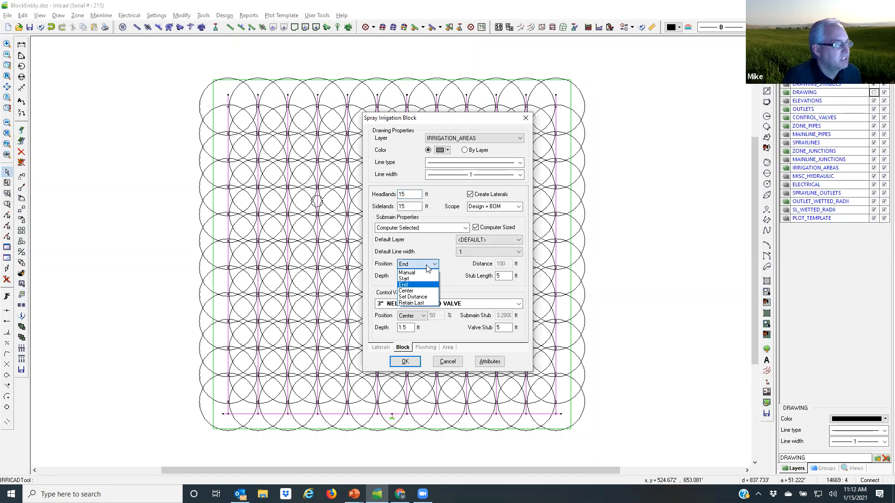
click(404, 278)
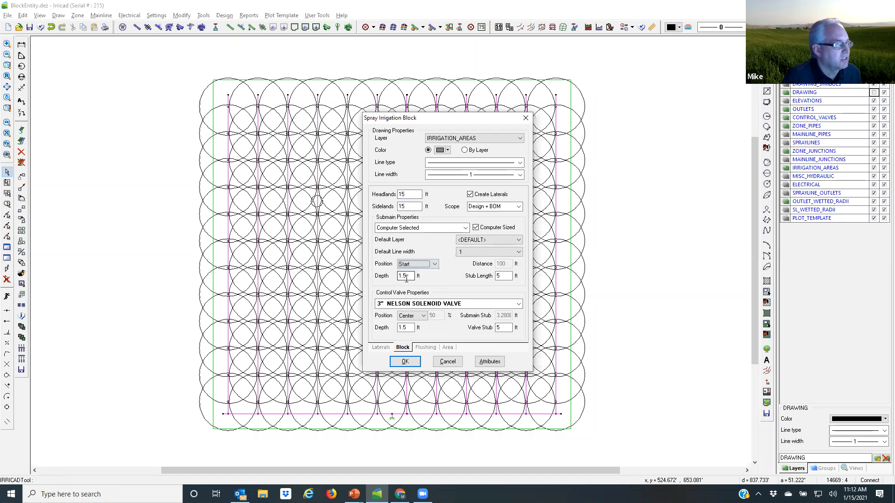
click(405, 362)
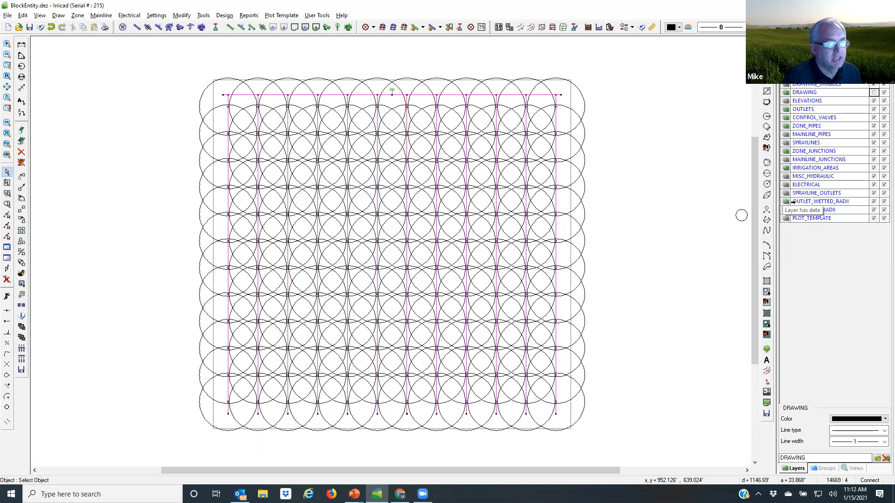
Step: Hide the OUTLET_WETTED_RADII layer and change the spray irrigation block's submain position to Center
click(873, 201)
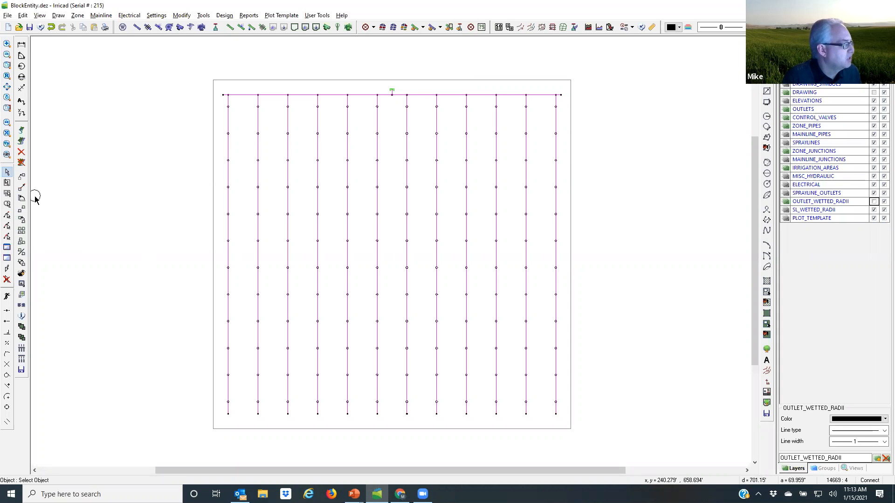
double_click(212, 218)
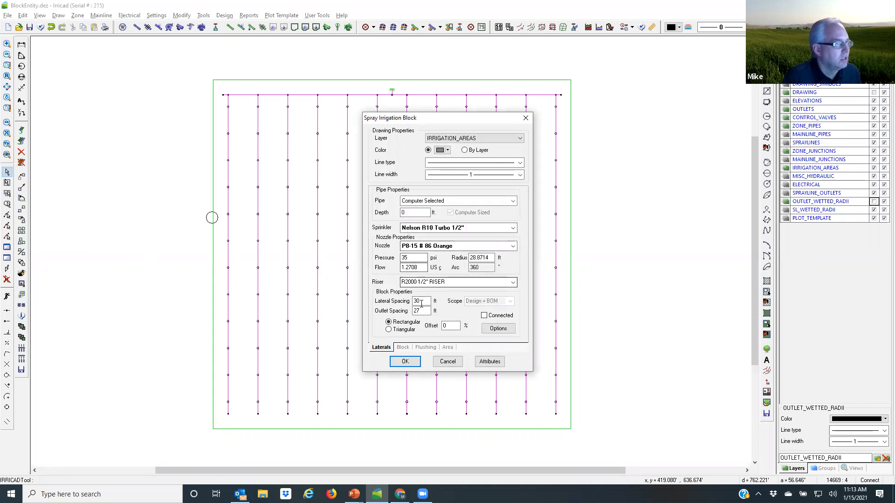
click(403, 350)
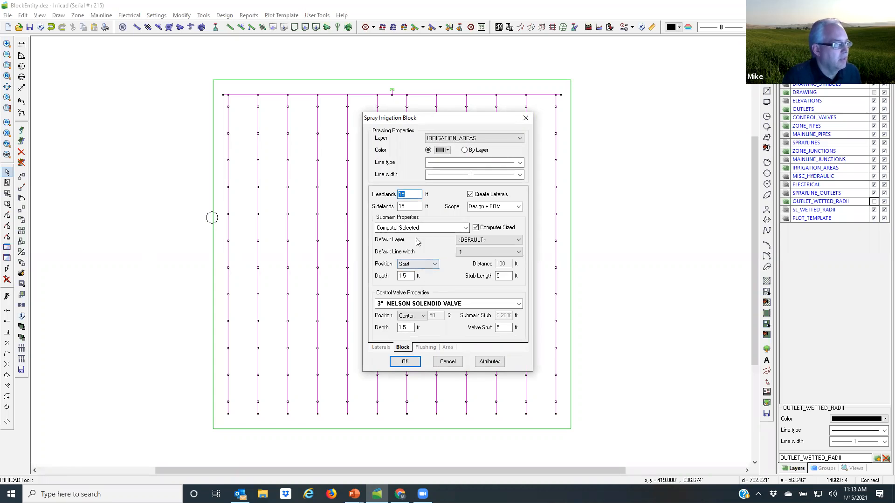
click(435, 264)
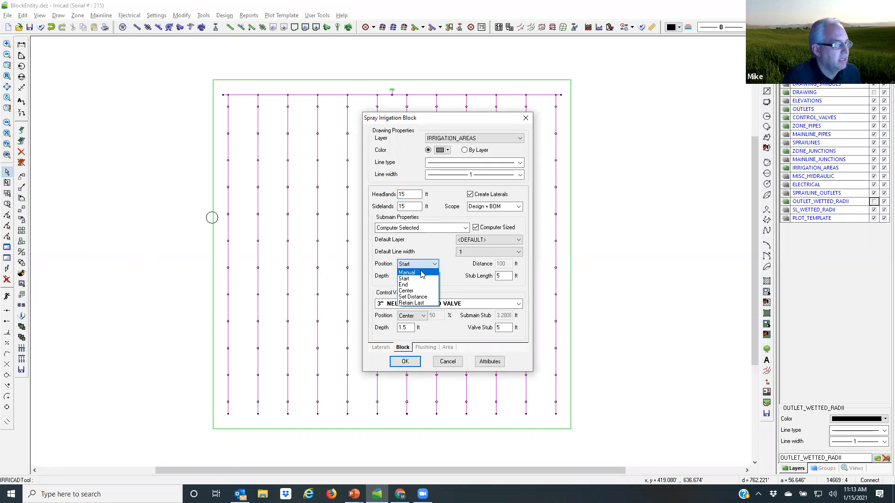
click(406, 292)
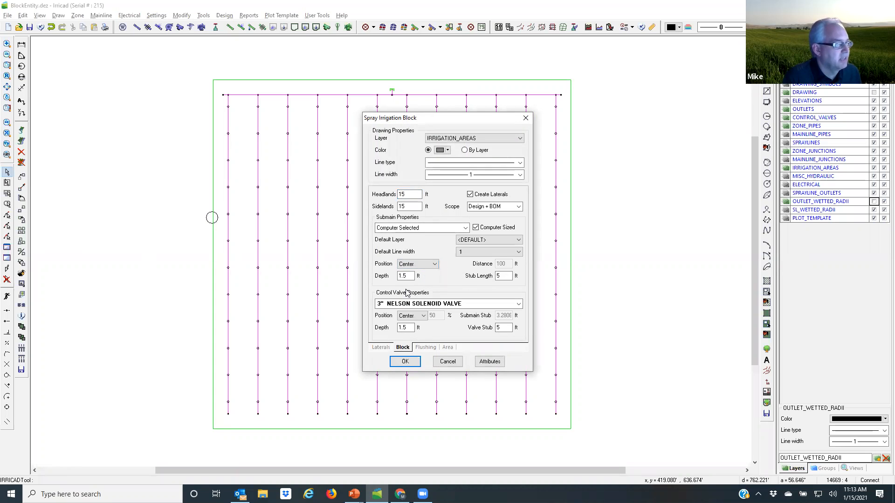
click(405, 362)
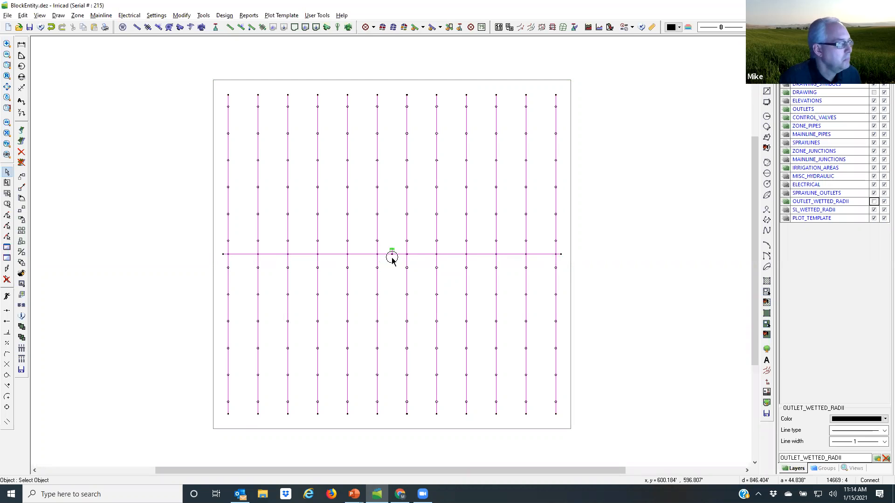
Step: Switch the block's outlet layout to Triangular with a 50% offset
click(212, 219)
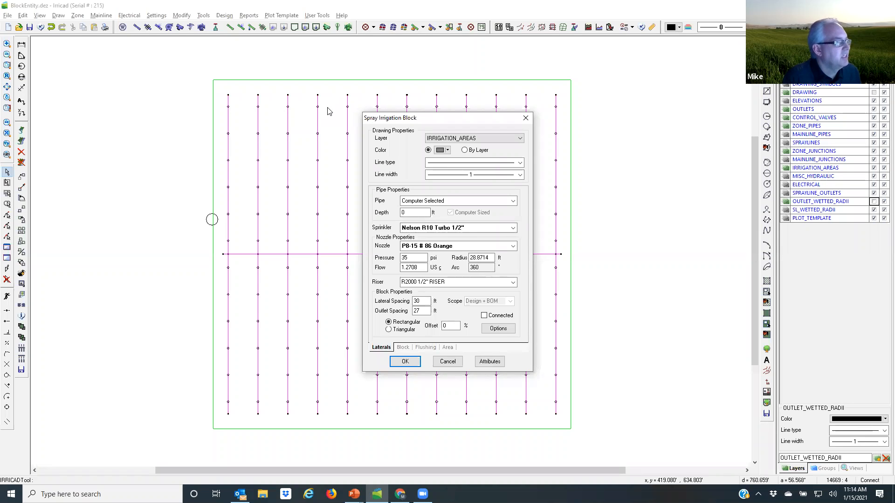
click(388, 329)
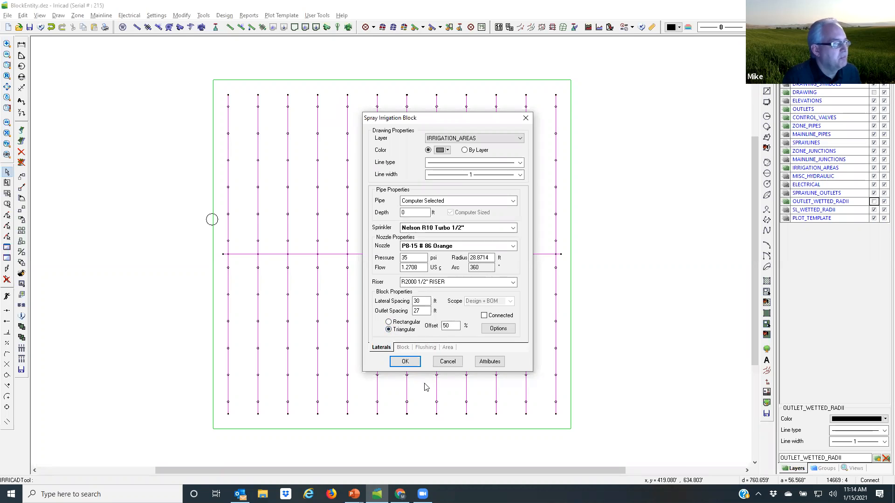
click(405, 362)
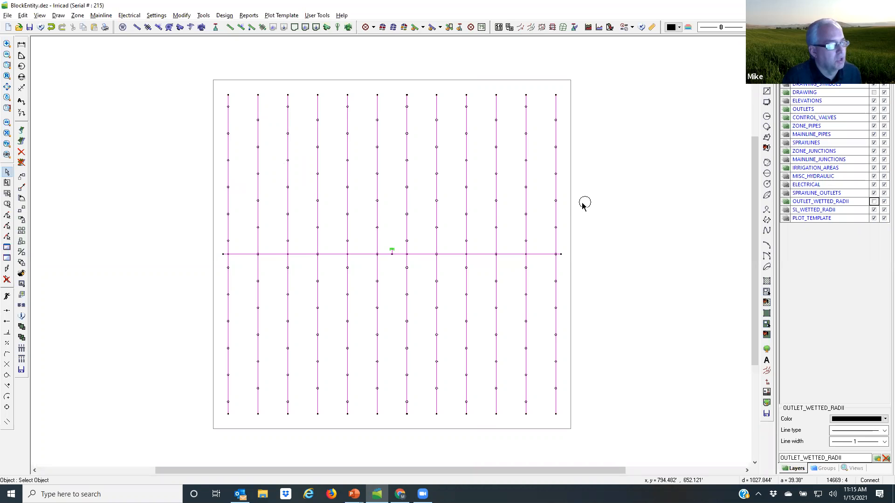
Step: Set the offset of the block's triangular outlet layout to 25%
double_click(213, 191)
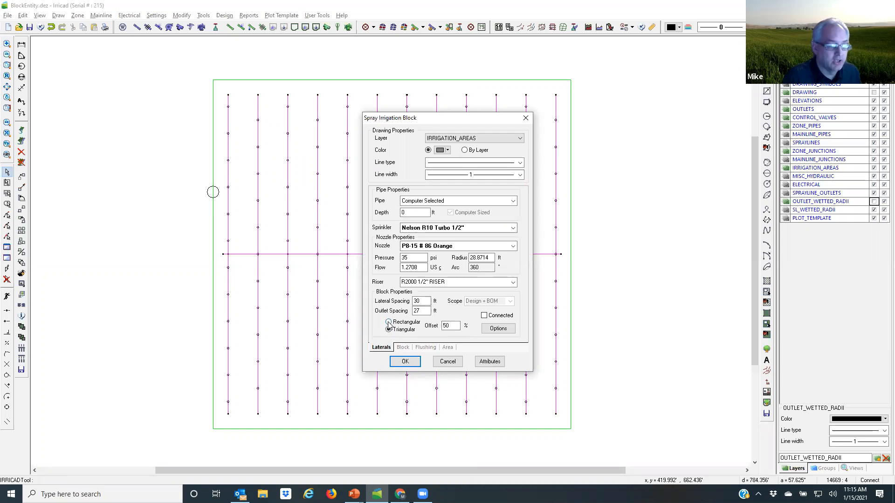
double_click(451, 325)
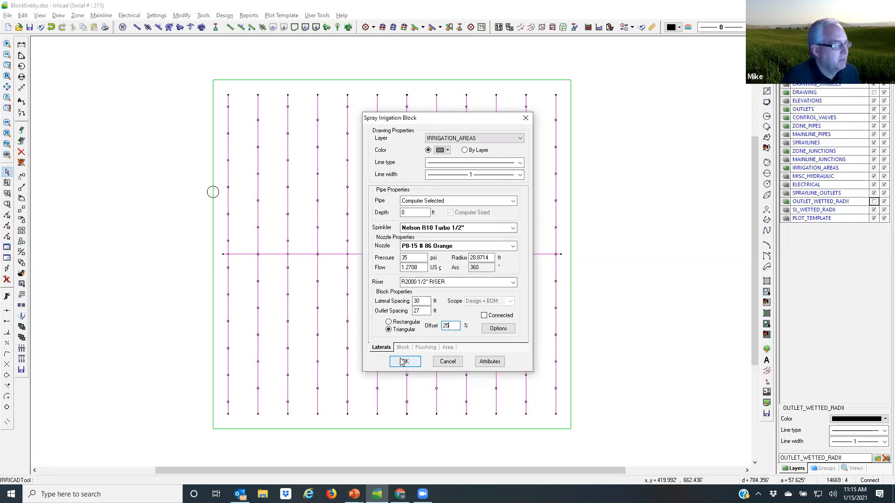
click(403, 361)
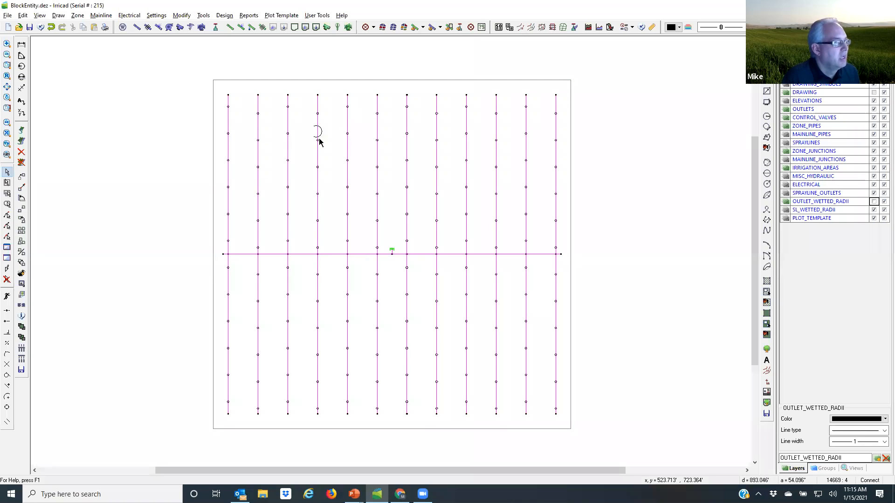
Step: Change the block's outlet layout to Rectangular with a 25% offset and regenerate the block
double_click(212, 160)
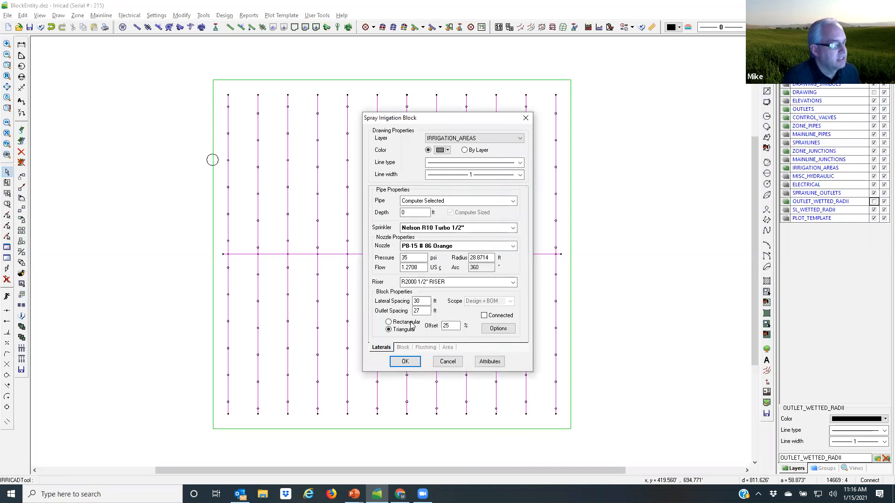
click(388, 322)
key(Tab)
text(25)
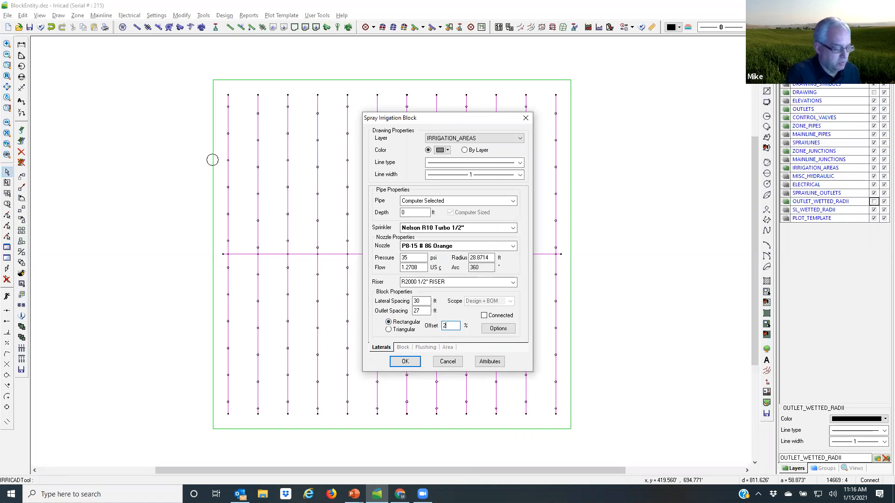
click(405, 362)
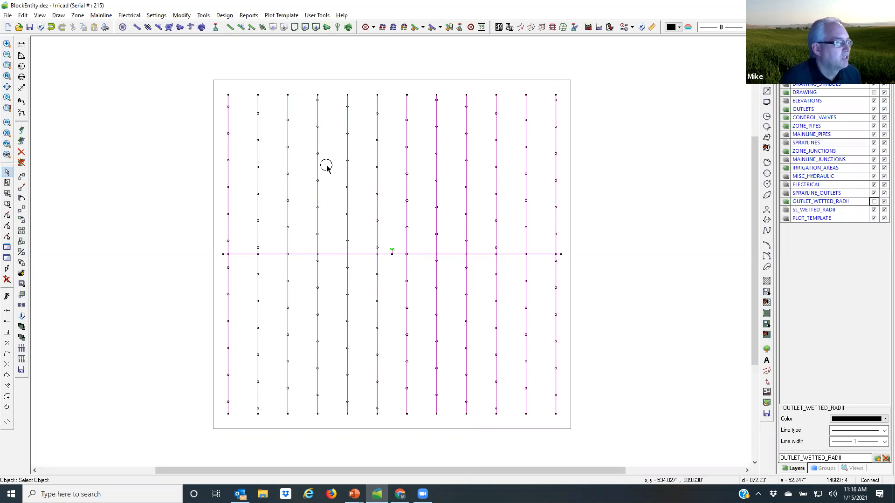
Step: Open the spray block's additional options and inspect the Reference Outlet choices, leaving their change option off
click(212, 177)
double_click(211, 178)
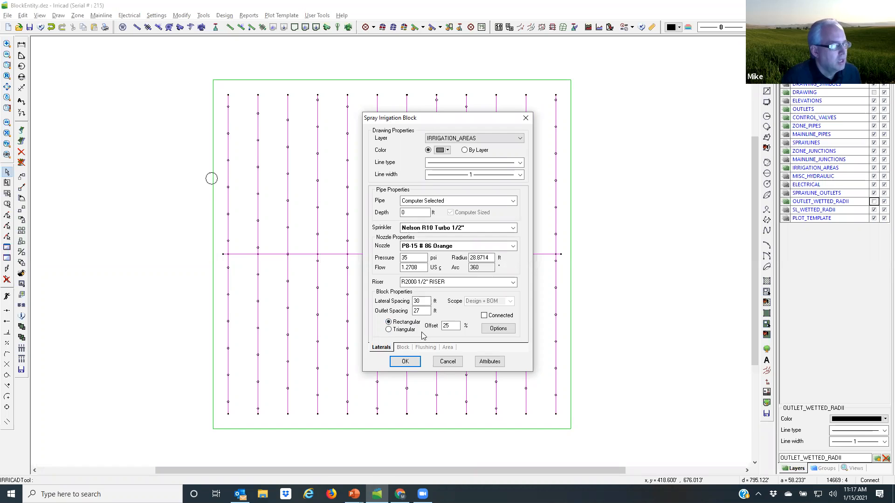
click(498, 329)
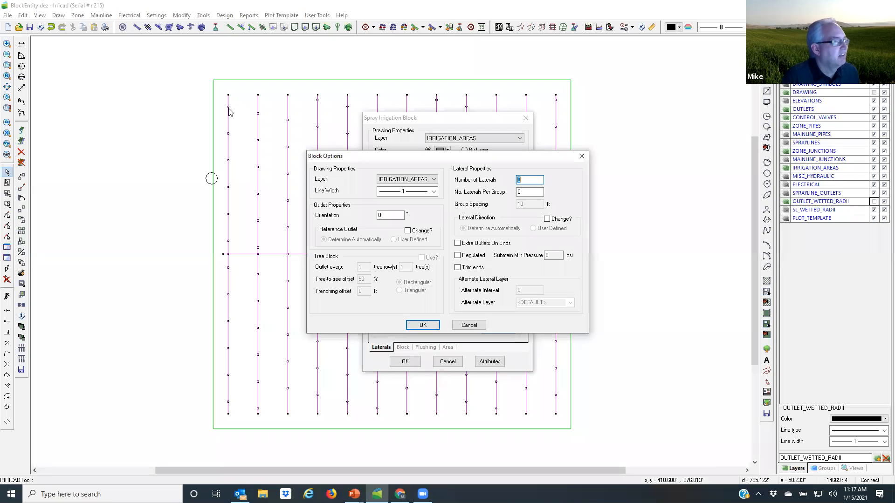
click(408, 231)
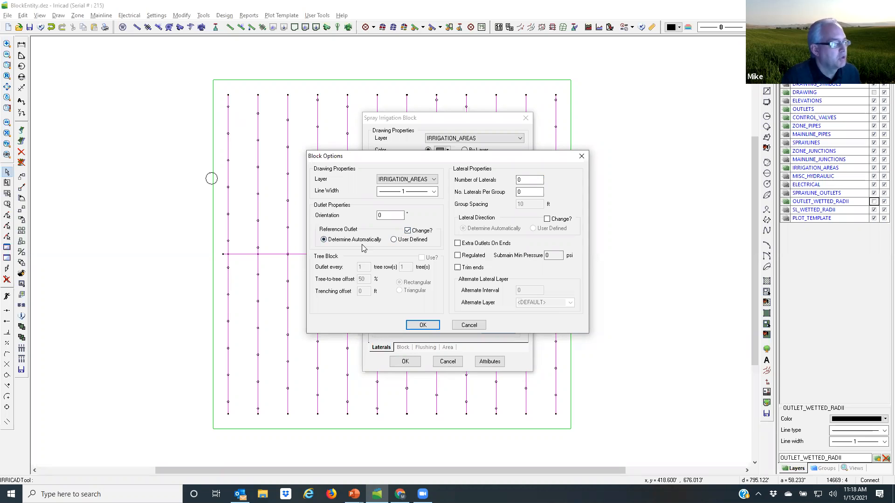
click(408, 231)
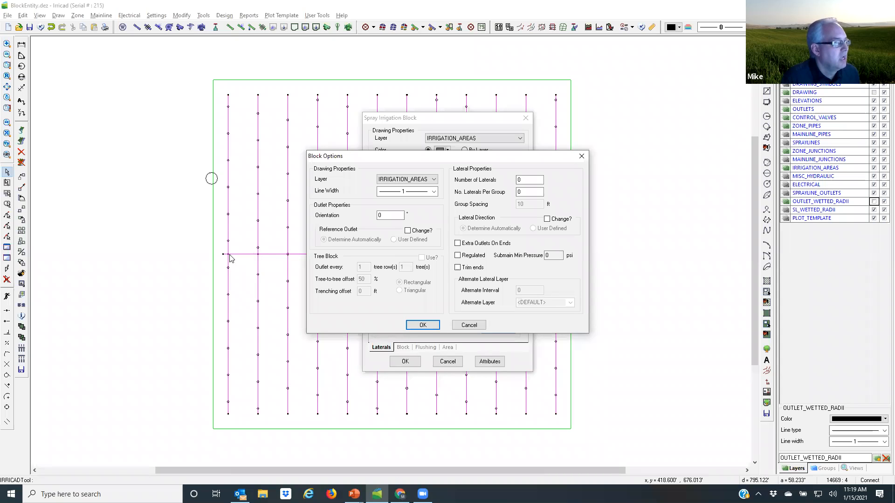
Step: Make the laterals regulated with a submain minimum pressure of 40 psi, add extra outlets on the ends, and apply the changes
click(457, 256)
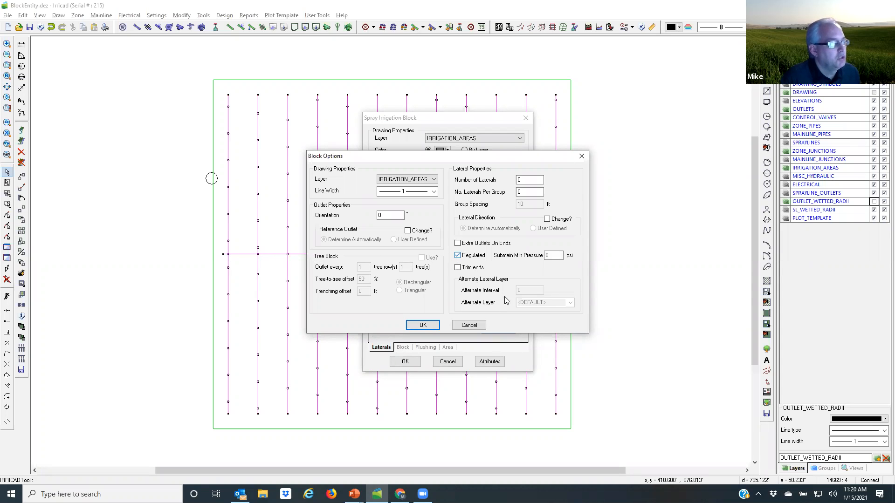
double_click(551, 255)
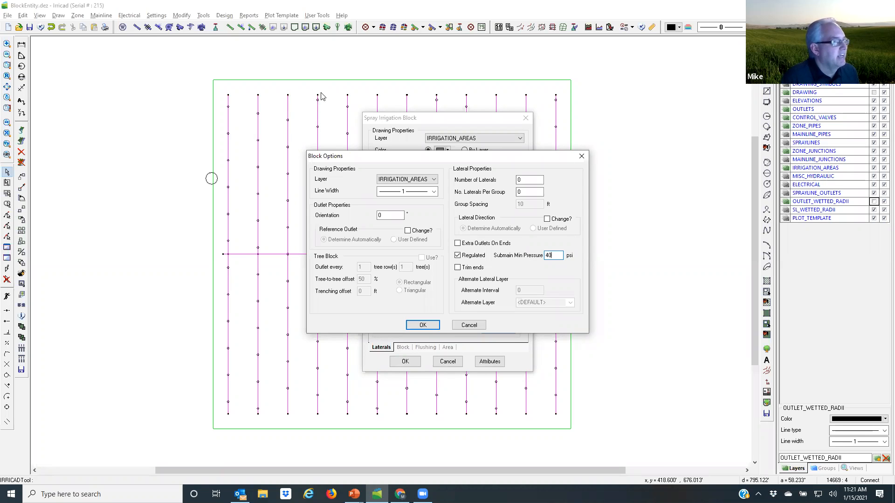
click(458, 244)
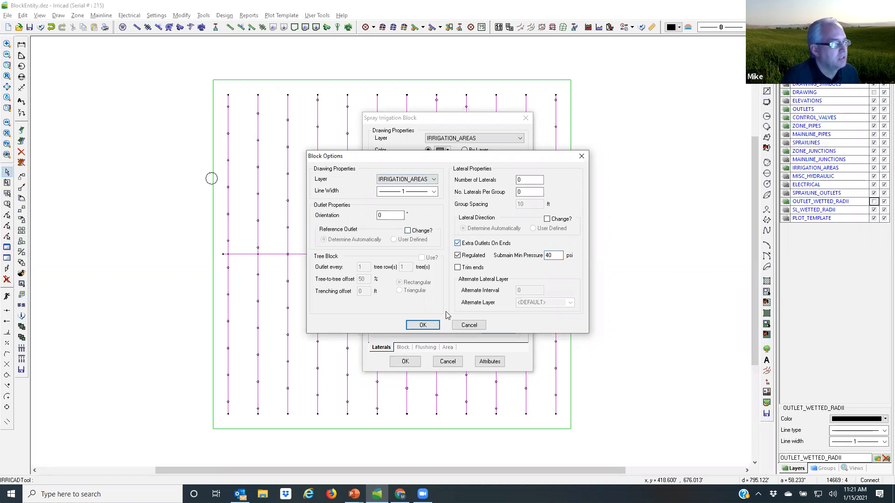
click(422, 325)
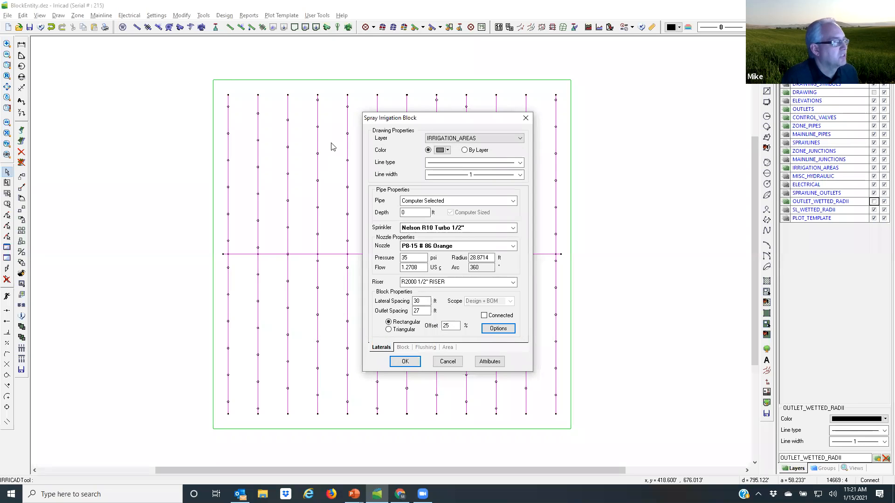
click(405, 361)
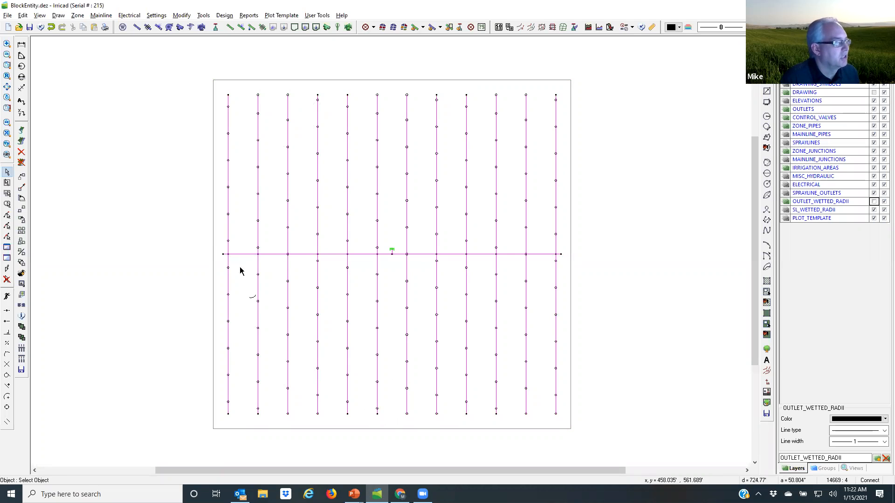
Step: Enable Trim ends for the laterals in the block options and regenerate the block
double_click(213, 217)
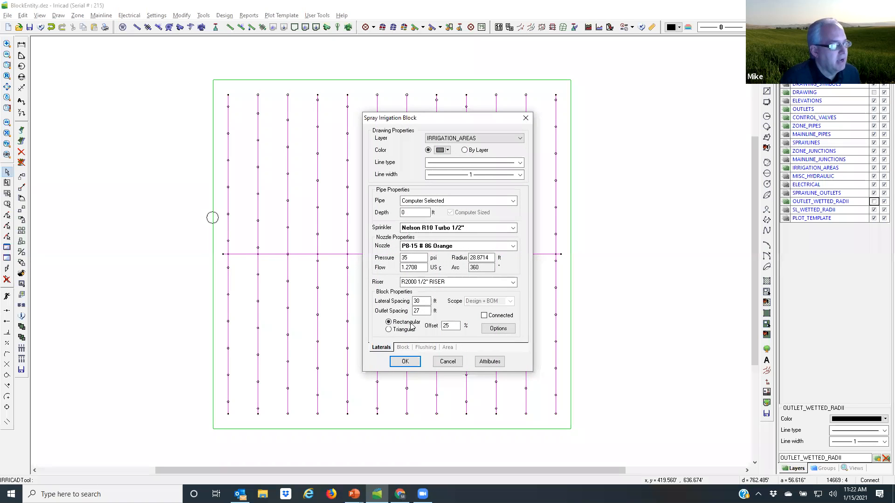
click(498, 329)
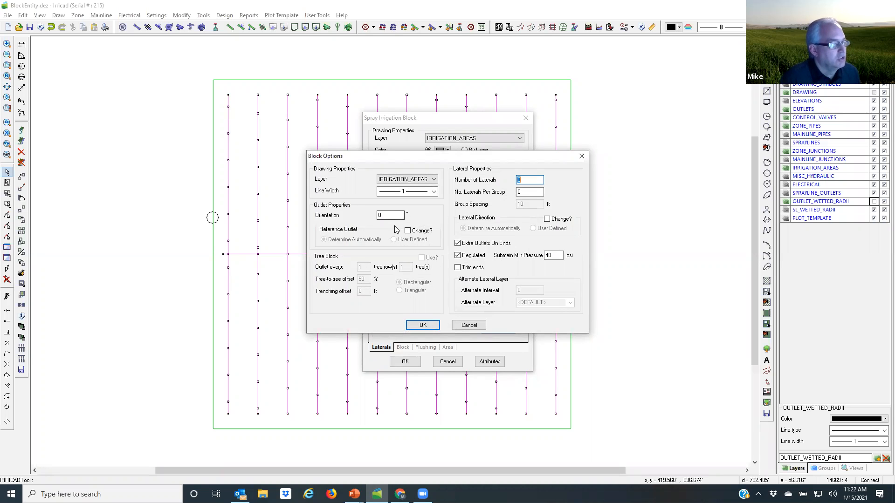
click(422, 324)
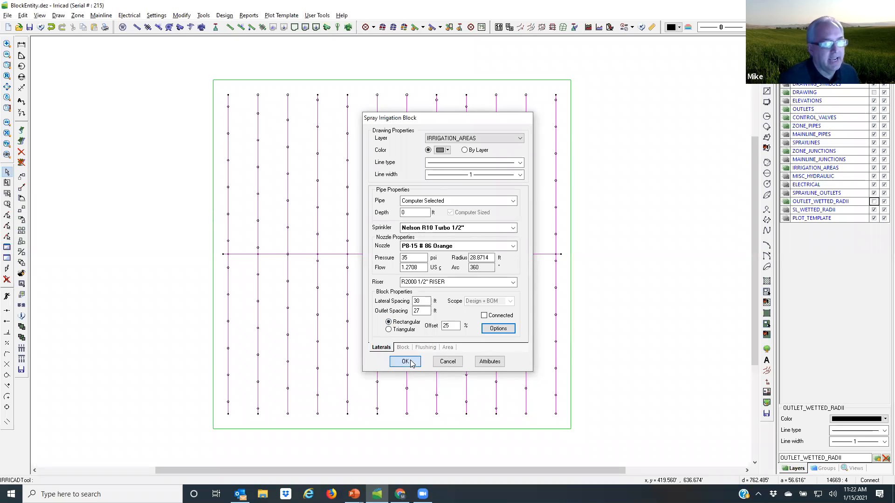
click(409, 361)
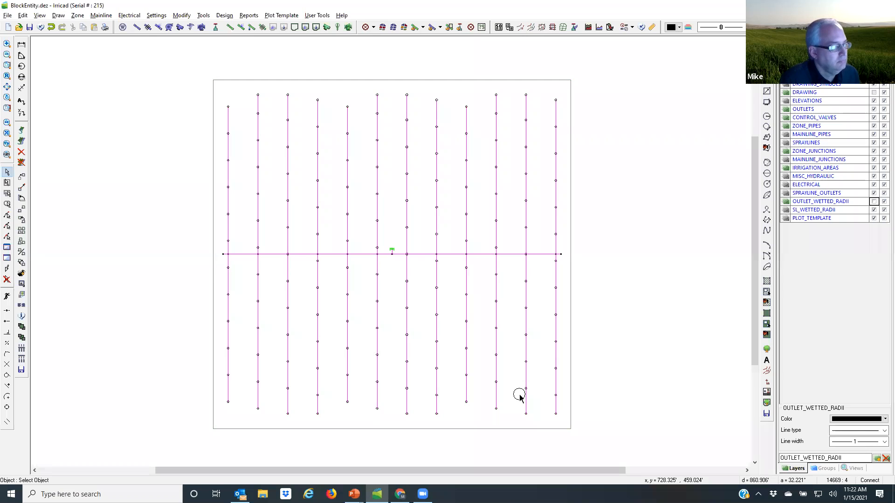
Step: Review the spray block's submain, control valve and lateral settings, and close its properties without changes
double_click(213, 258)
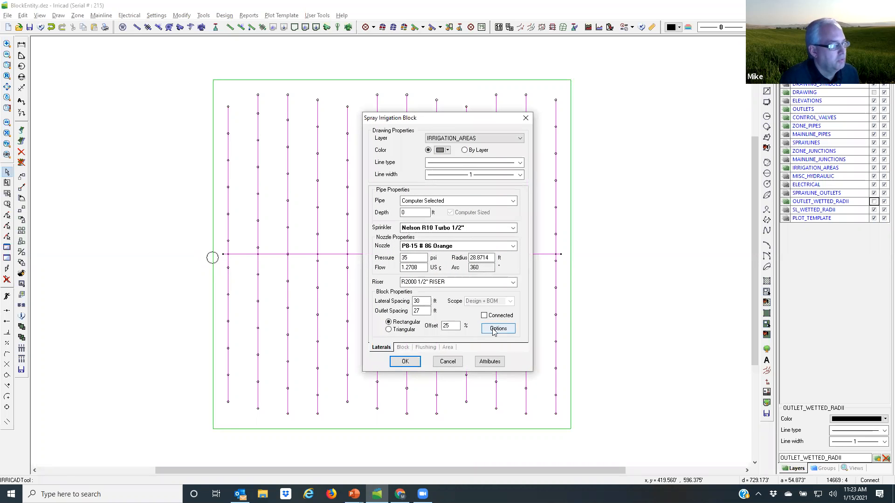
click(402, 347)
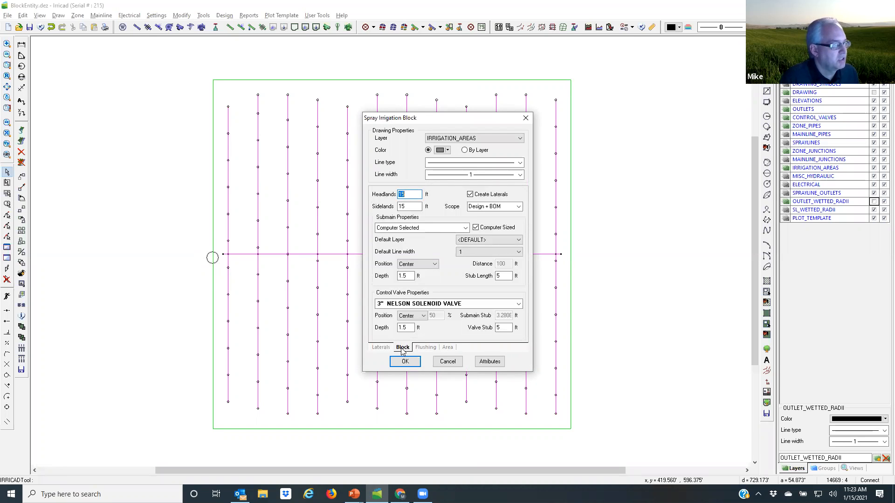
click(382, 348)
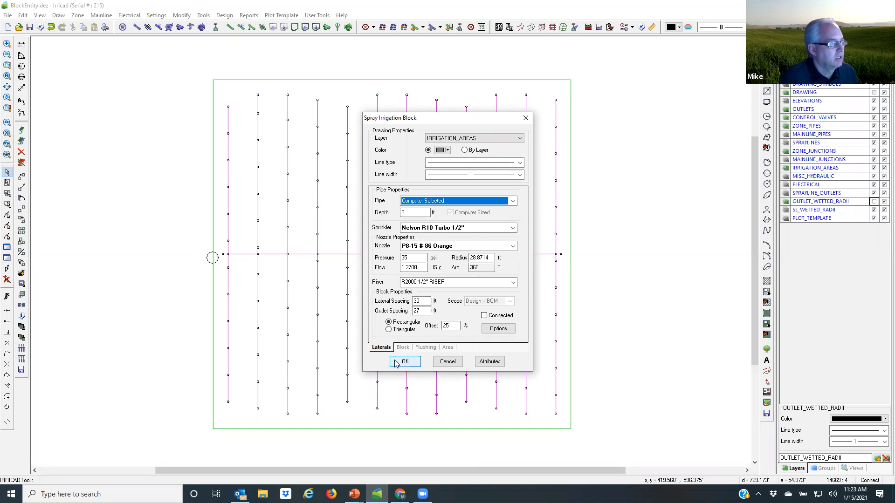
click(441, 363)
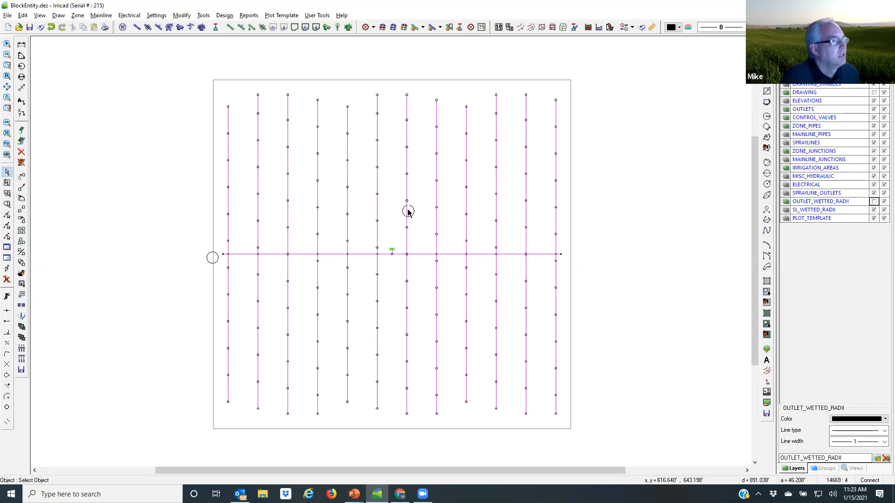
Step: Run the LP Design on the spray block's zone and acknowledge the design notices
click(423, 28)
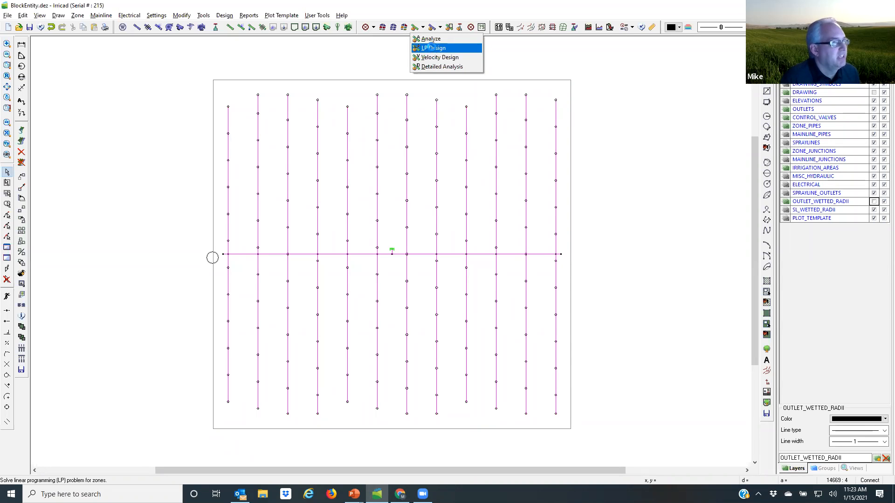
click(433, 49)
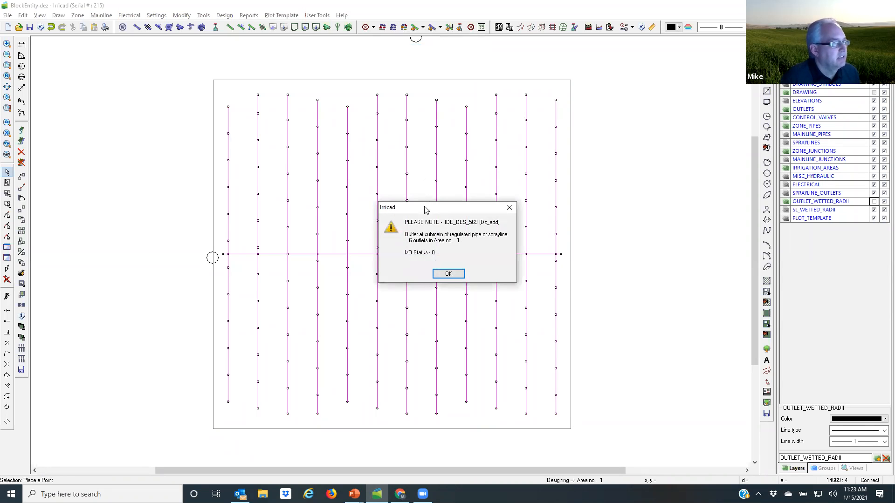
click(448, 275)
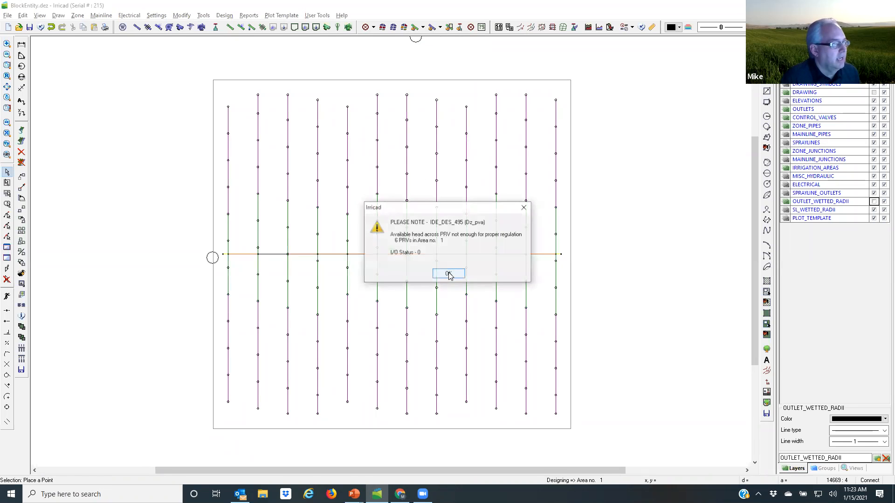
click(448, 274)
click(449, 274)
click(449, 273)
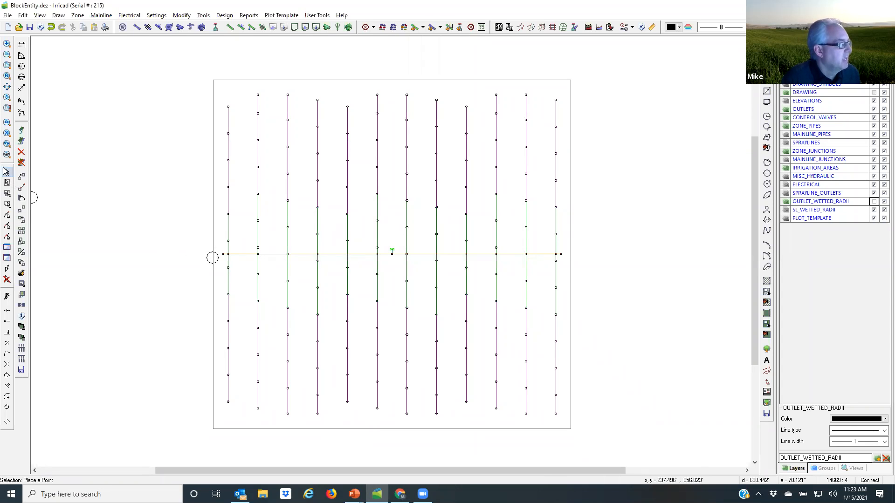
Step: Inspect the designed pipe sizes of two submain sections and two sections of one lateral, leaving their properties unchanged
click(5, 173)
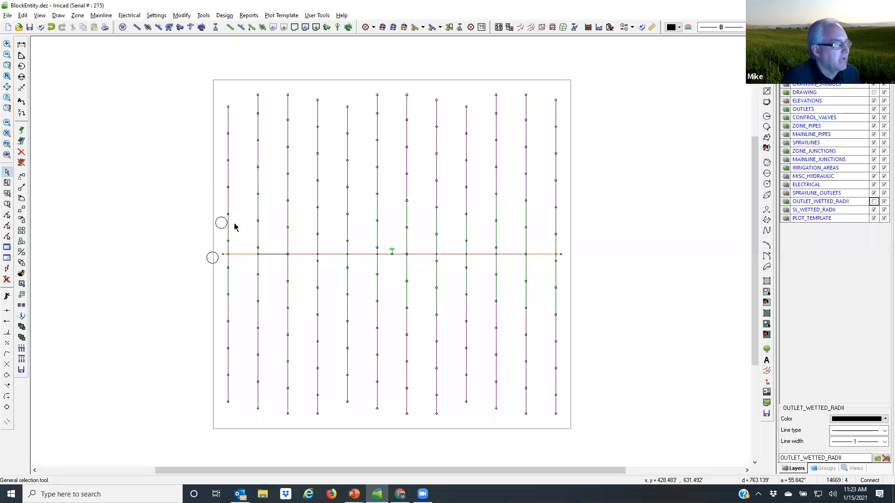
double_click(401, 255)
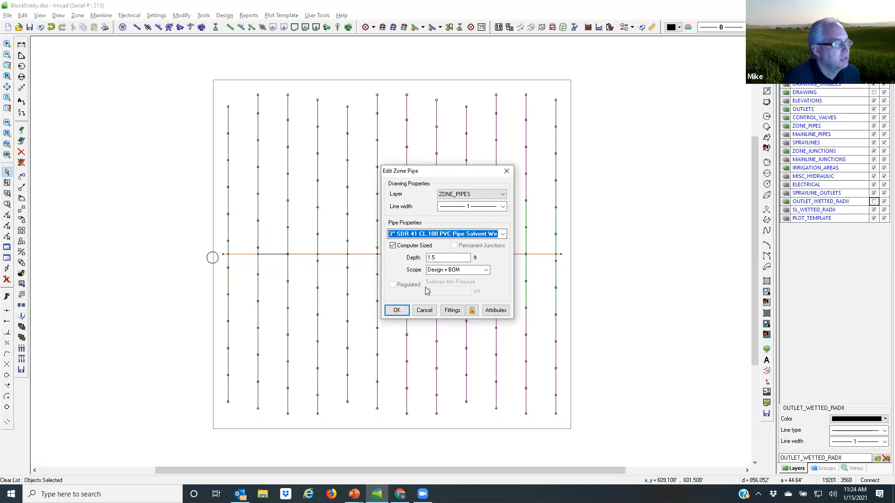
click(424, 310)
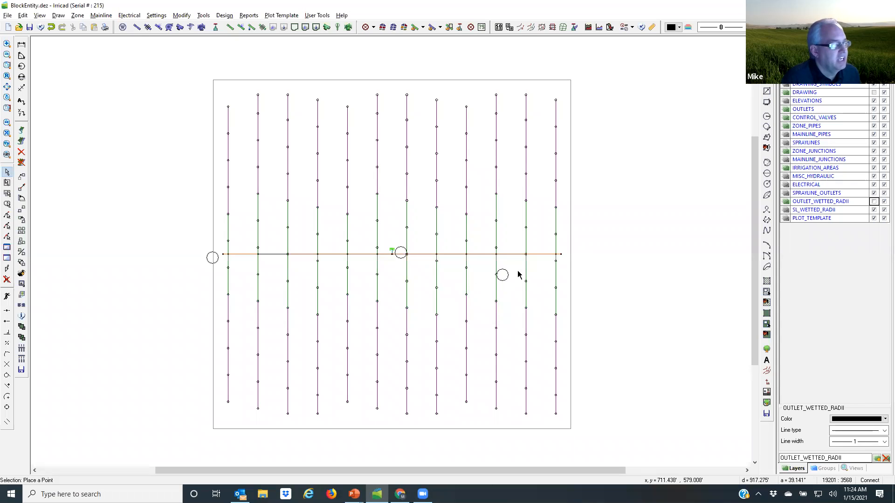
double_click(539, 255)
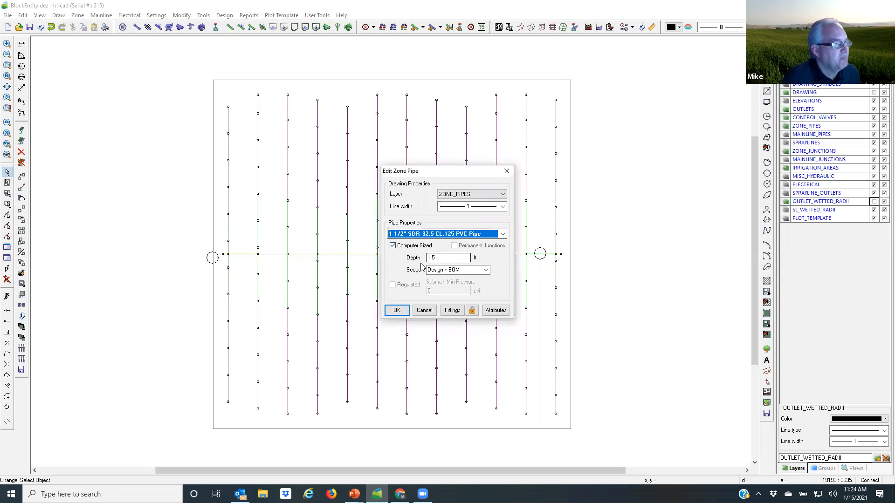
click(424, 310)
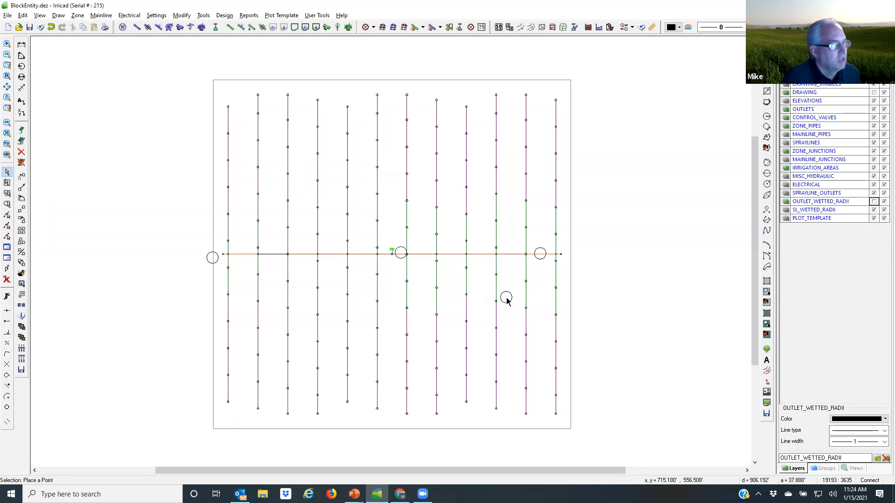
double_click(435, 298)
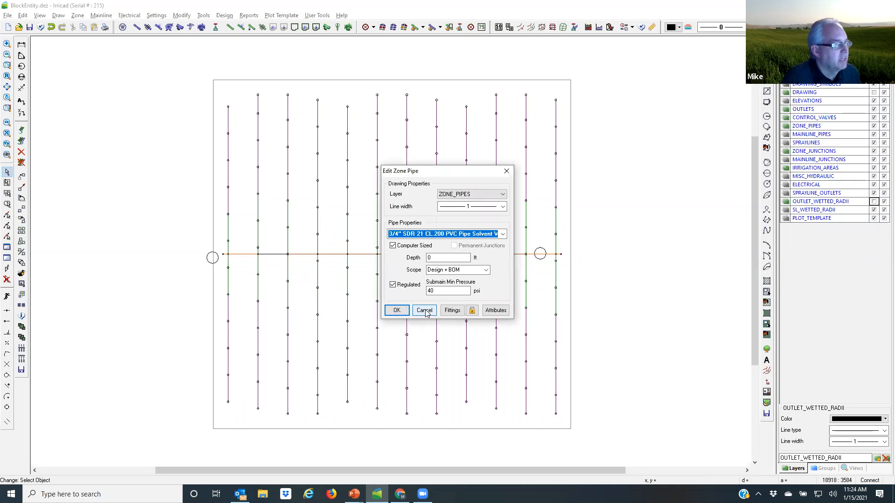
click(425, 311)
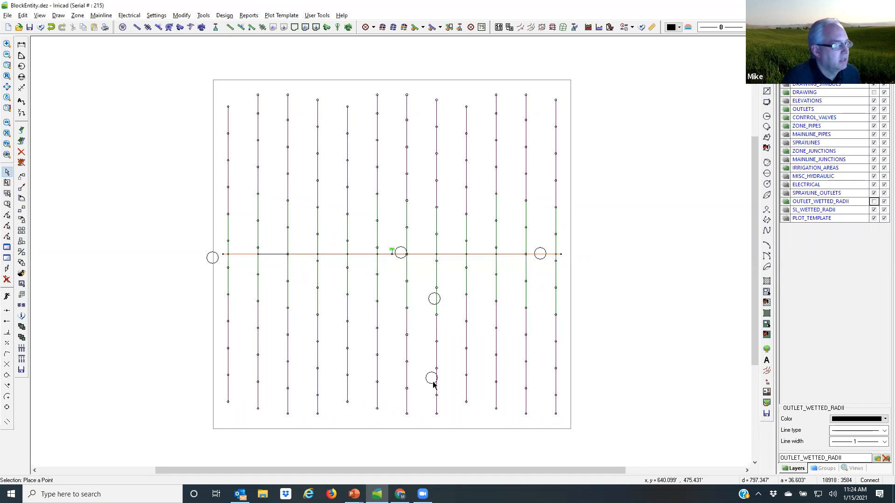
double_click(436, 405)
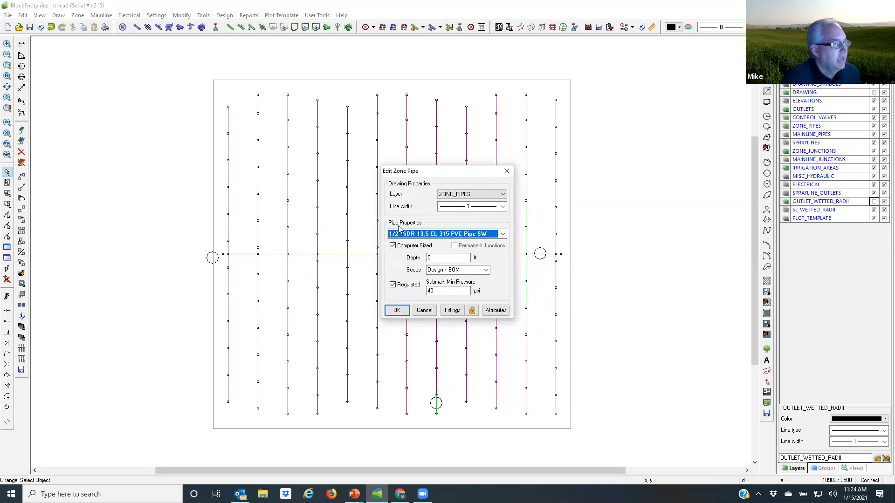
click(423, 311)
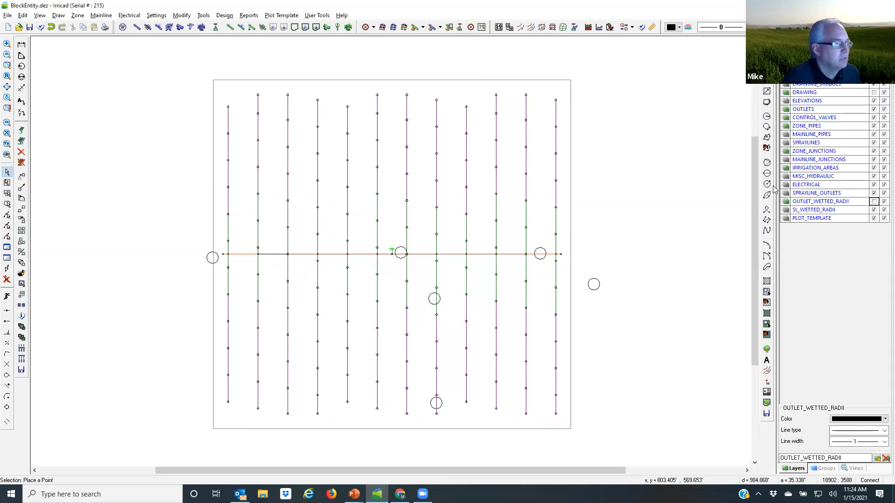
Step: Show the DRAWING layer and start a tape irrigation block from the five-sided boundary beside the spray block
click(874, 92)
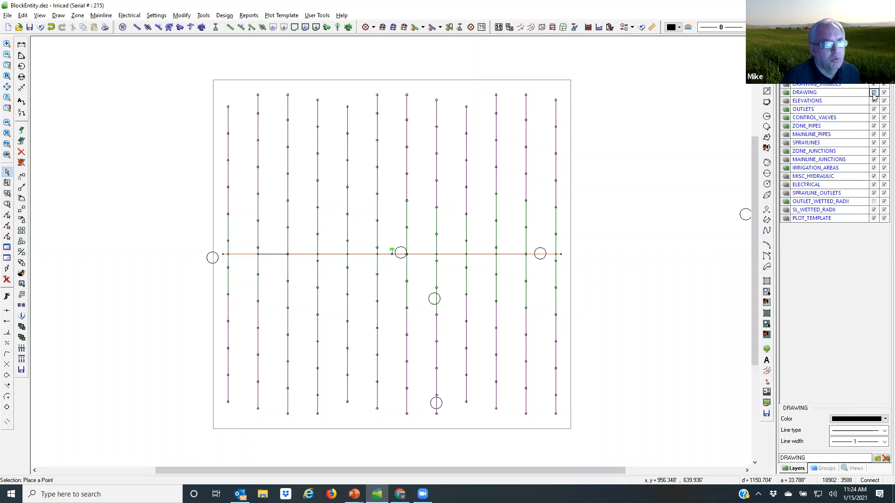
click(746, 471)
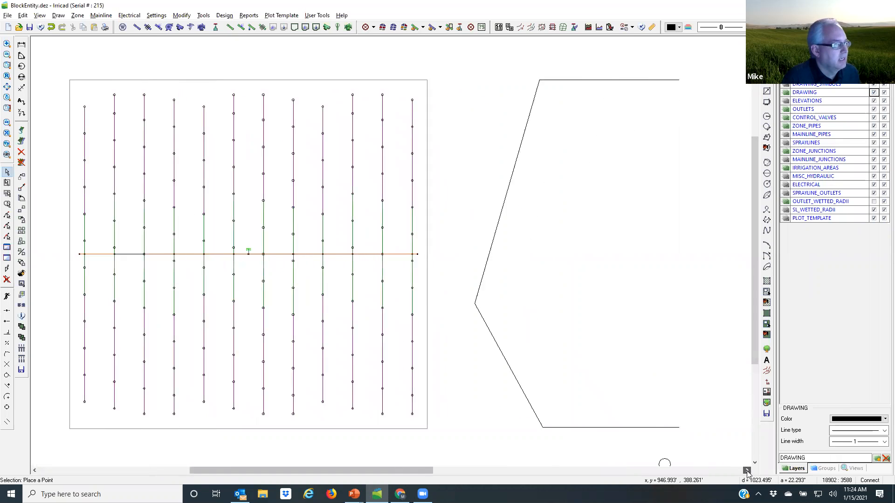
click(746, 470)
click(746, 470)
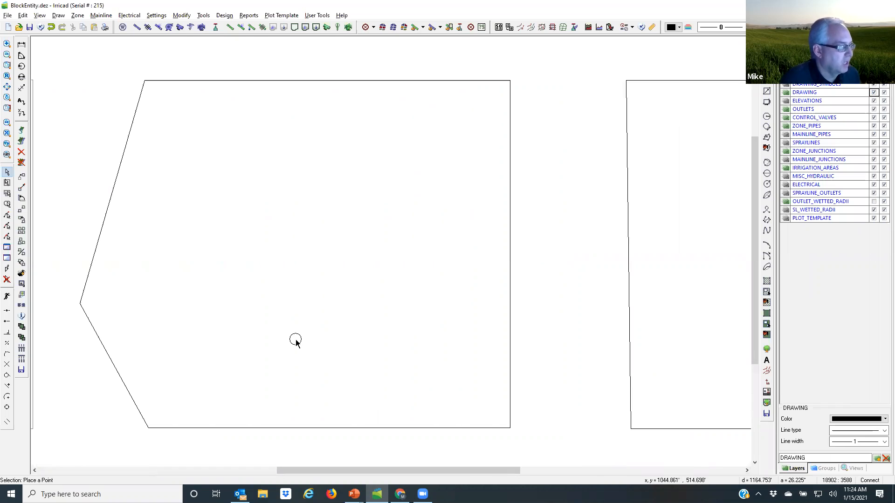
click(112, 189)
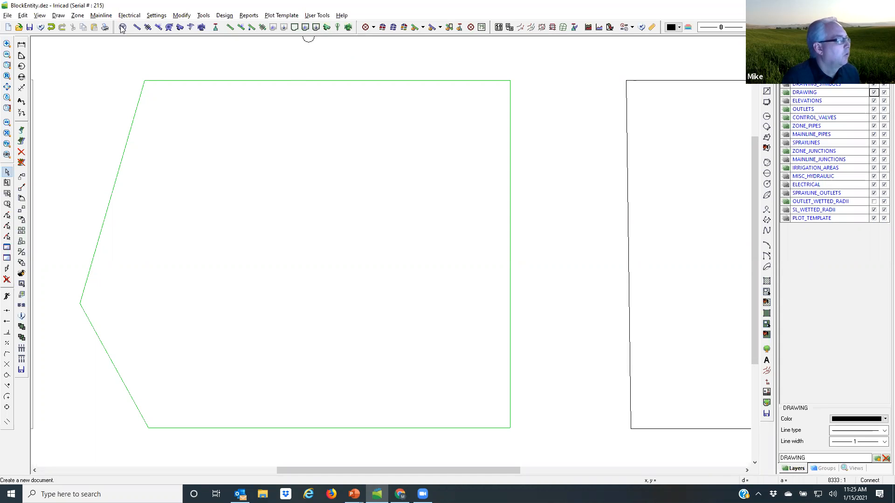
click(78, 15)
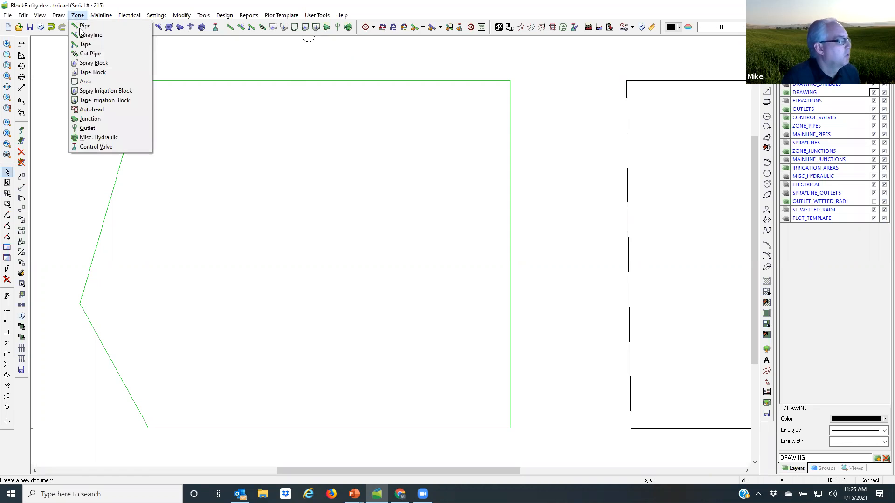
click(104, 100)
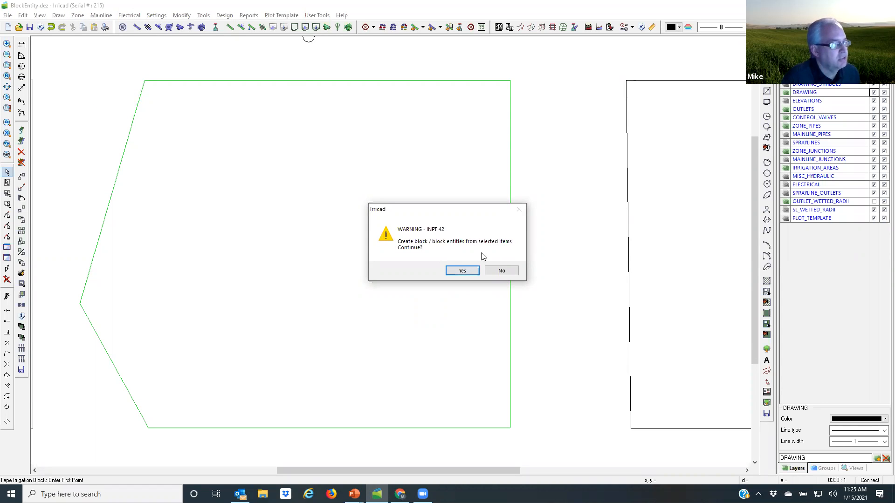
click(462, 270)
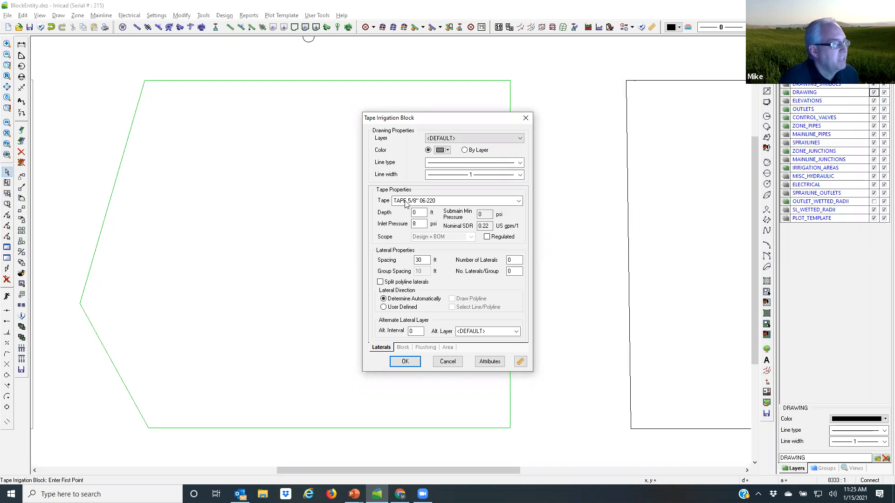
Step: Choose TAPE 5/8" 06-220 for the block and make it regulated with a submain minimum pressure of 10 psi
click(521, 203)
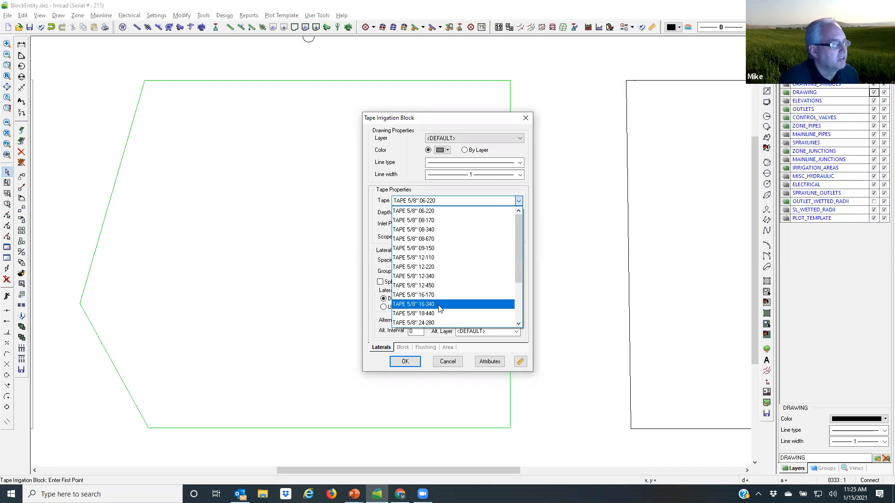
click(429, 212)
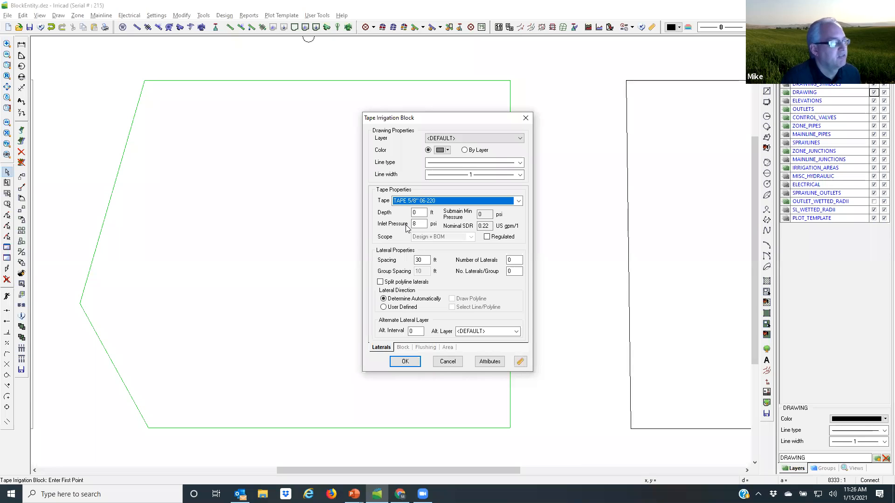
click(487, 237)
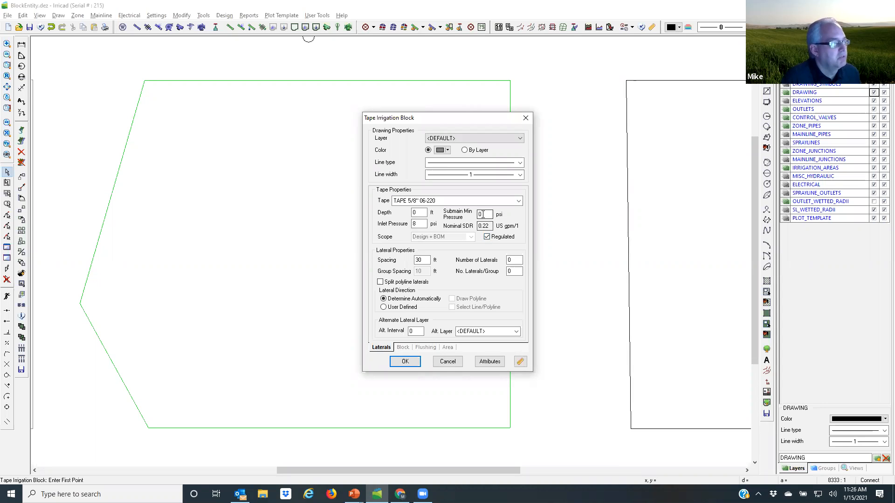
key(Tab)
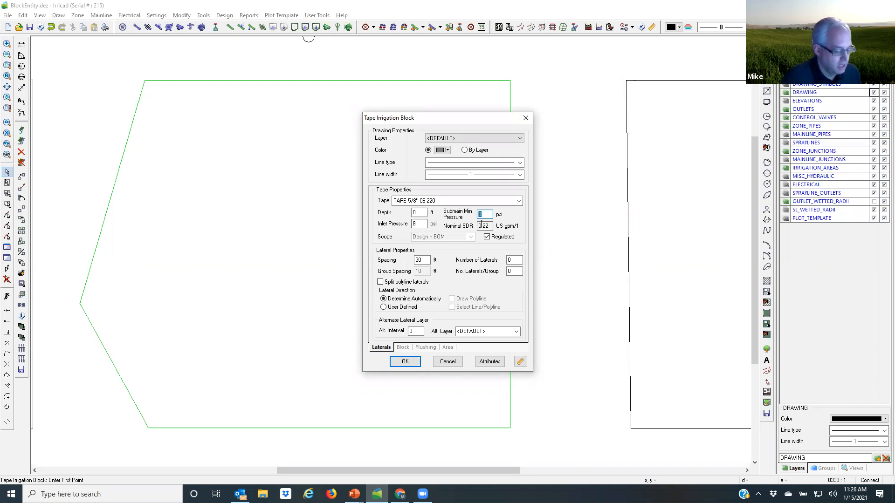
text(10)
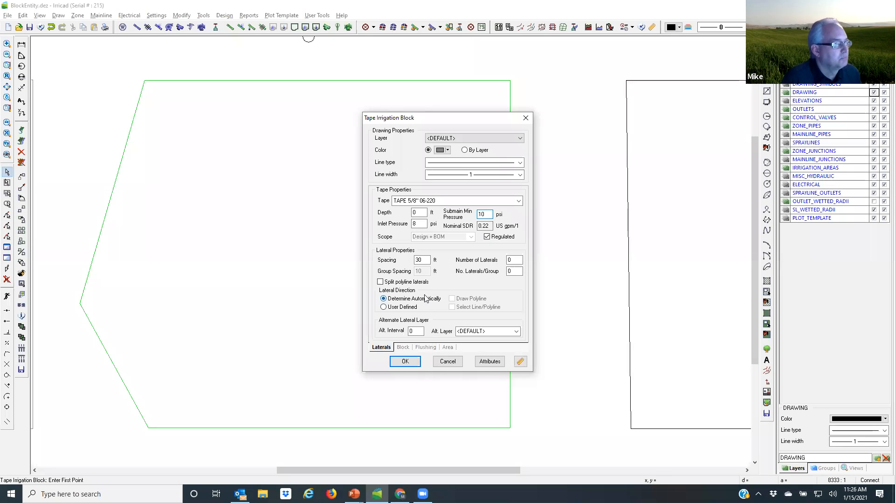
Step: Set the tape block's lateral spacing to 5 ft
drag(422, 261, 400, 267)
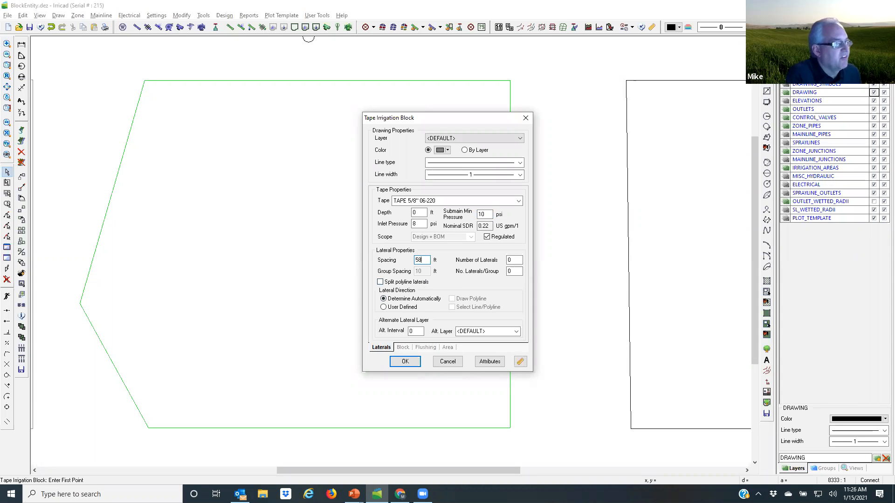
text(58)
key(BackSpace)
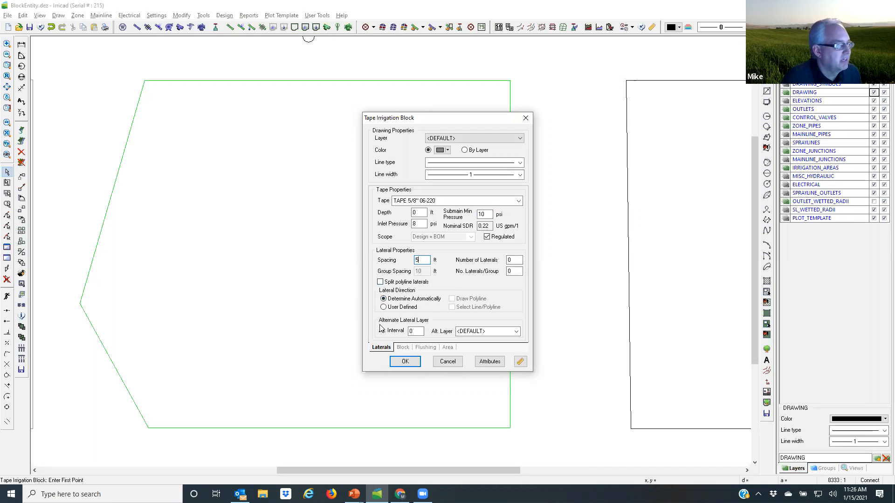
Step: Set the tape block's submain position to Start and accept the block settings
click(402, 347)
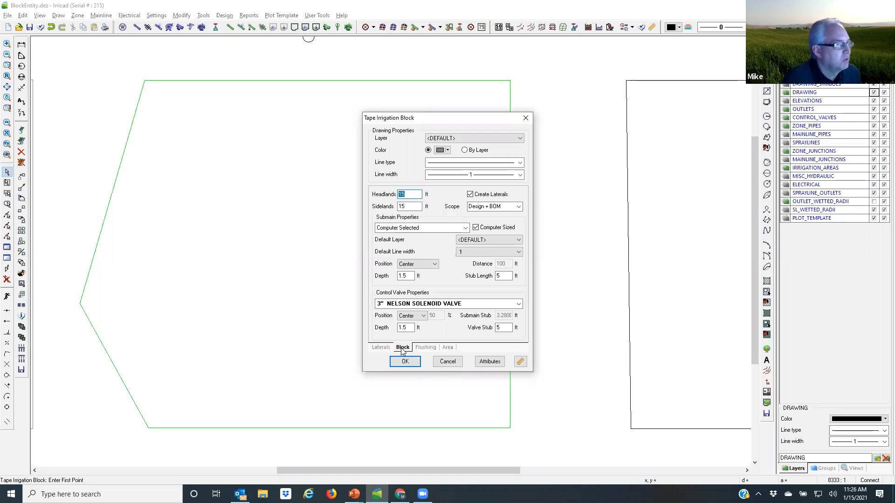
click(434, 266)
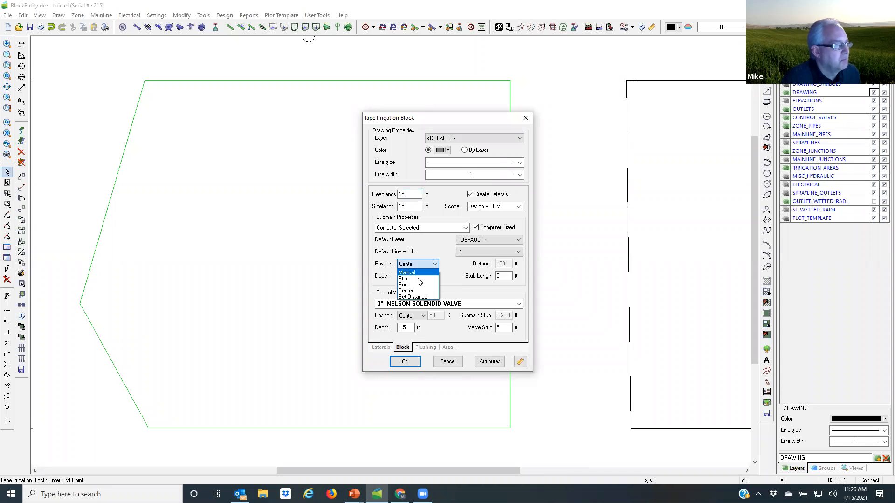
click(417, 278)
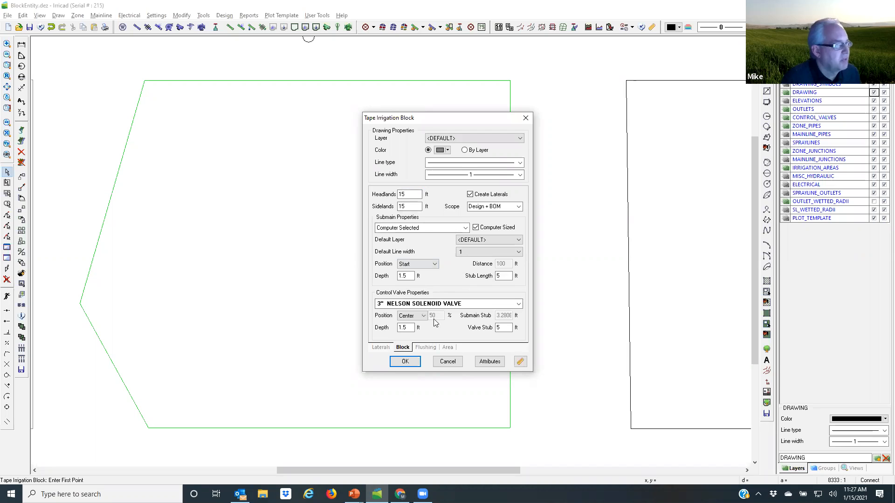
click(402, 361)
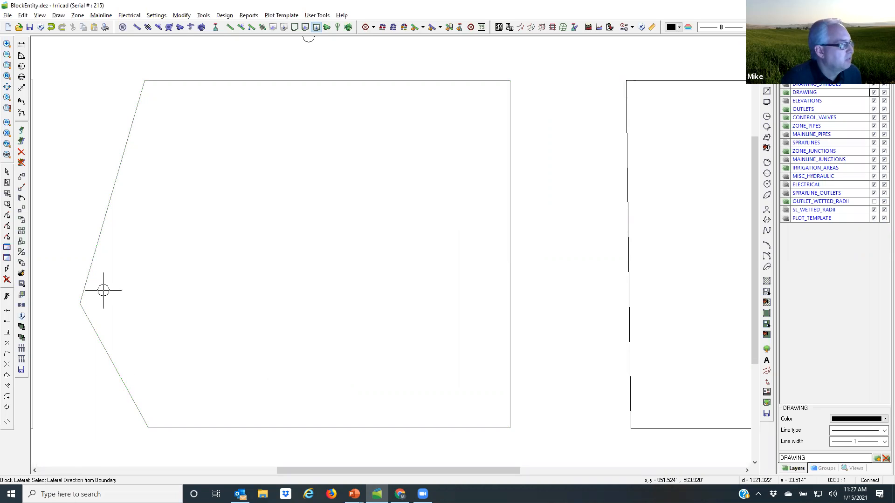
Step: Align the laterals with the boundary's upper slanted edge, accept the indicated submain position, and hide the DRAWING layer
click(102, 230)
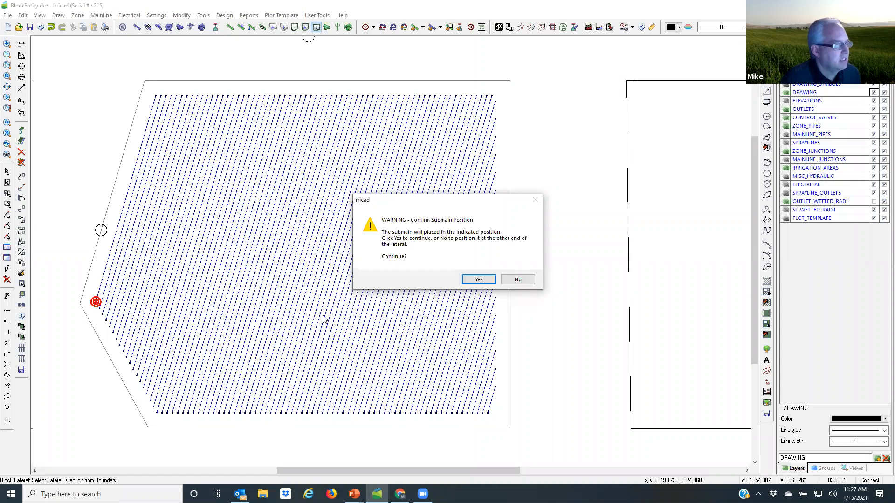
click(478, 280)
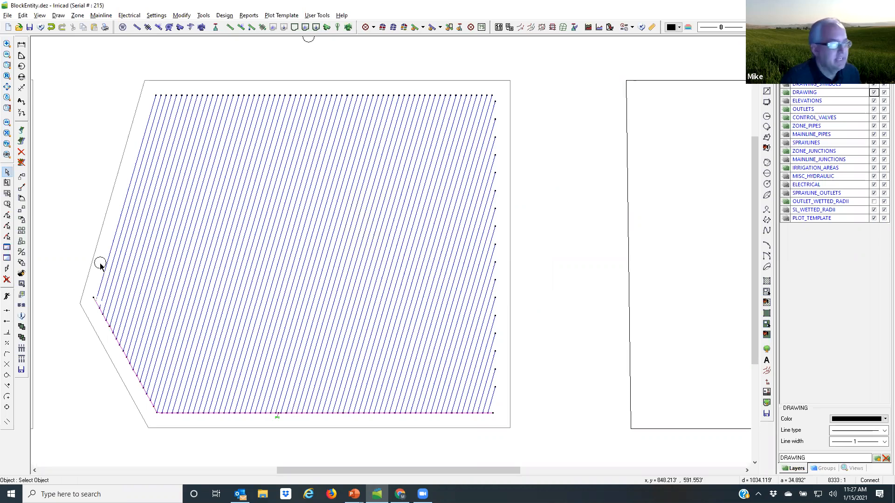
click(874, 92)
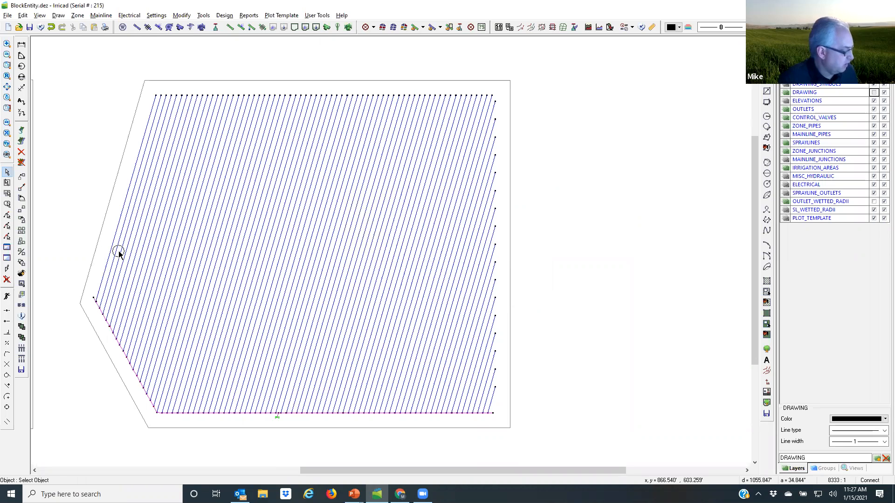
click(7, 174)
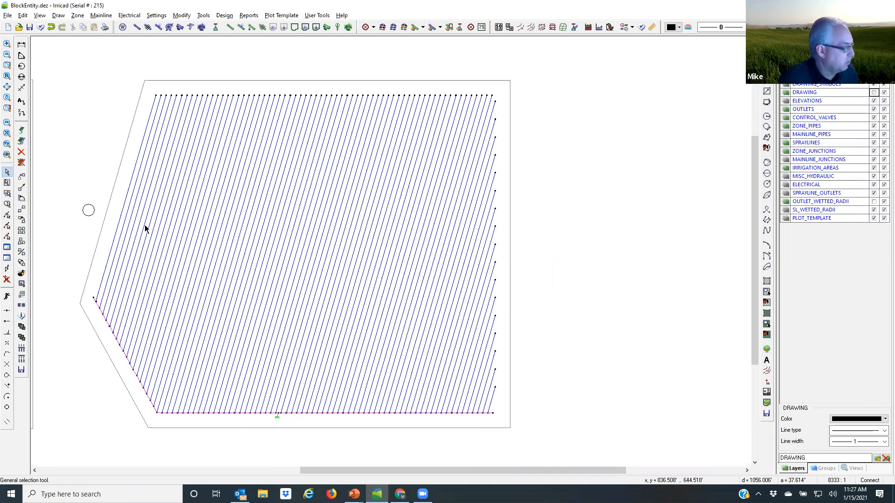
Step: Set the tape block's control valve position to Start and apply the change
click(169, 226)
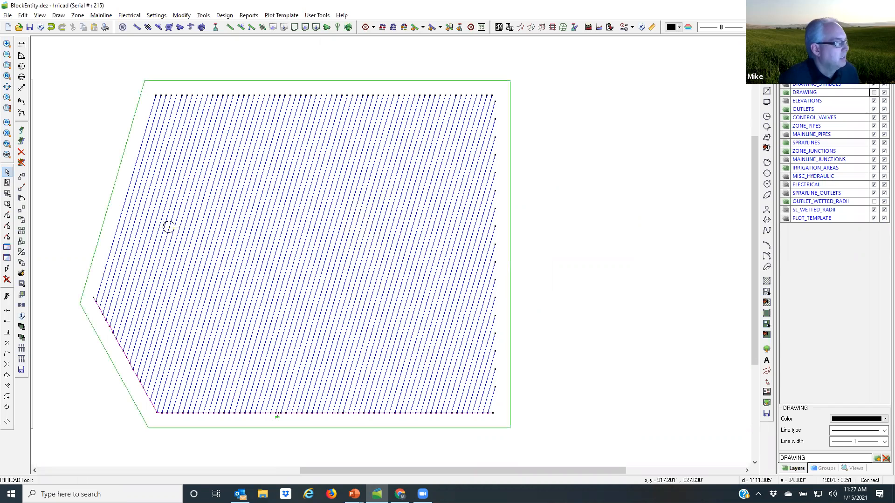
double_click(168, 226)
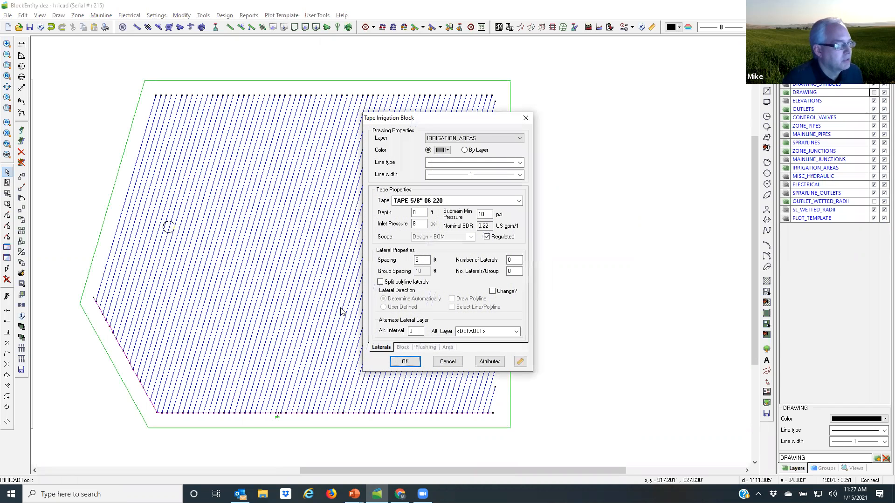
click(403, 347)
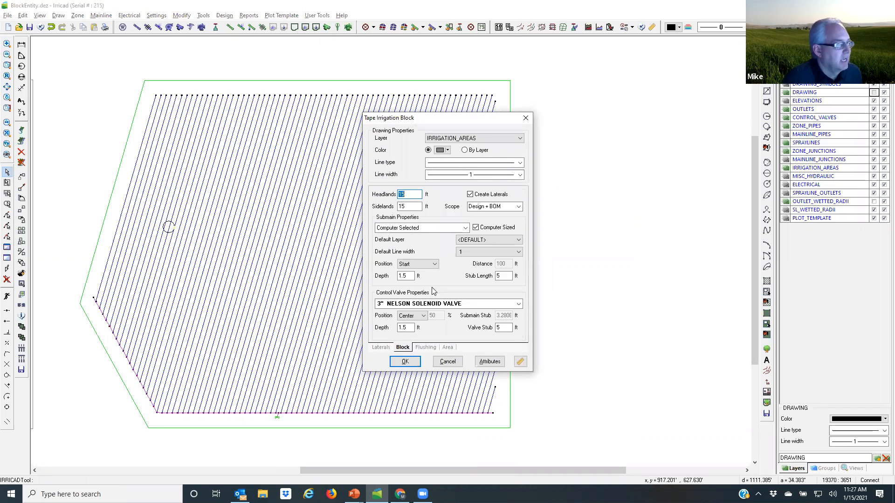
click(413, 315)
click(414, 331)
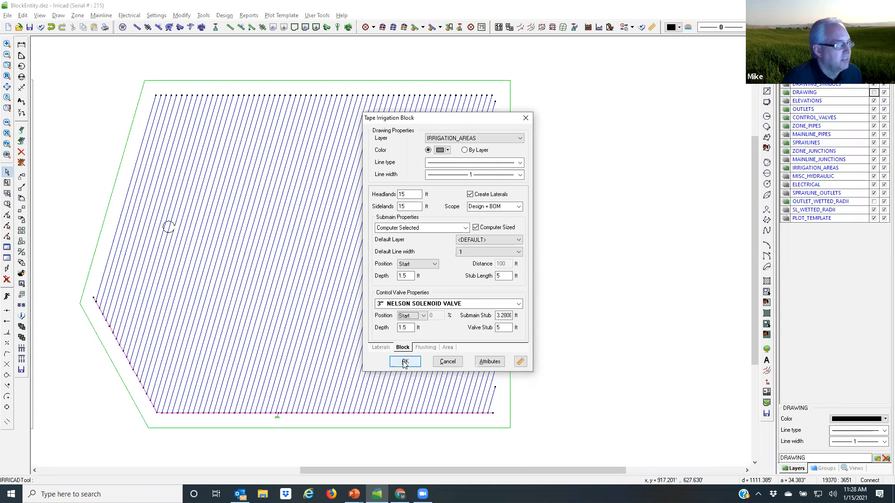
click(404, 362)
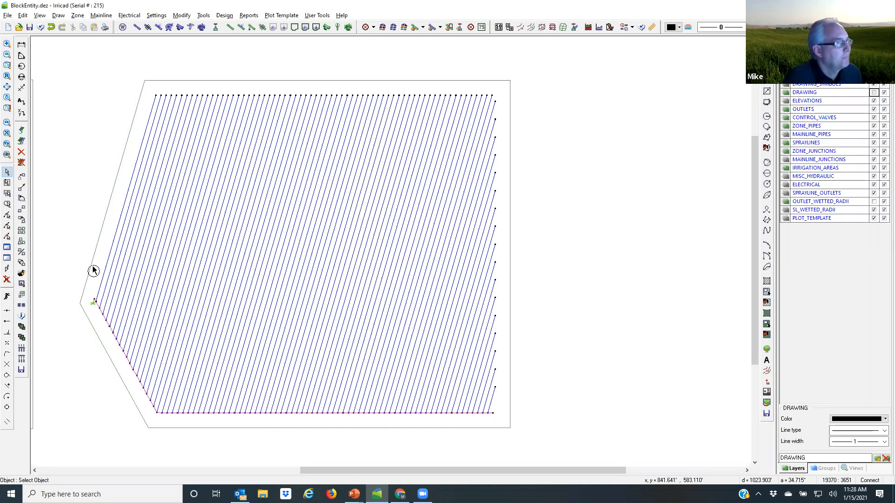
Step: Change the tape block's lateral direction to run parallel to the boundary's vertical right-hand edge
click(96, 238)
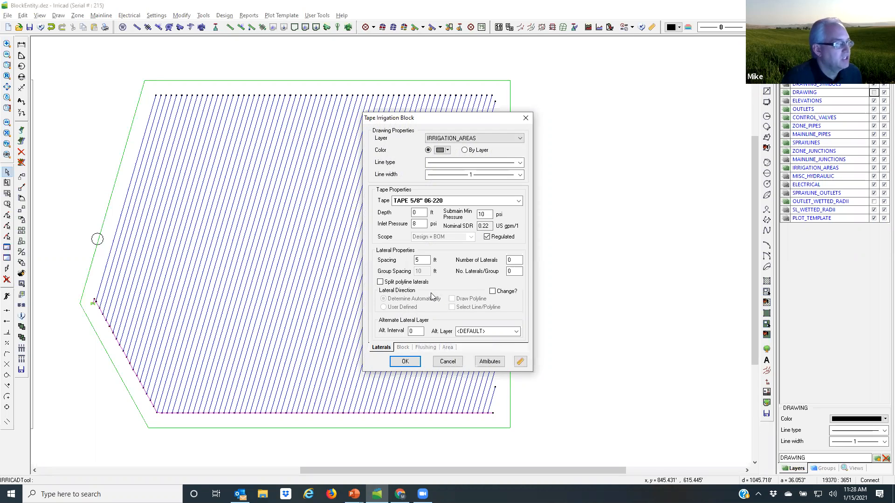
click(492, 291)
click(404, 362)
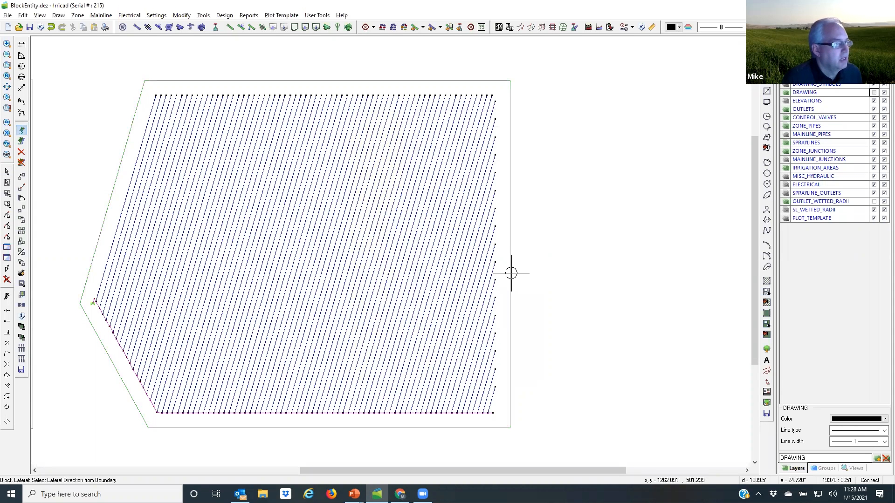
click(509, 274)
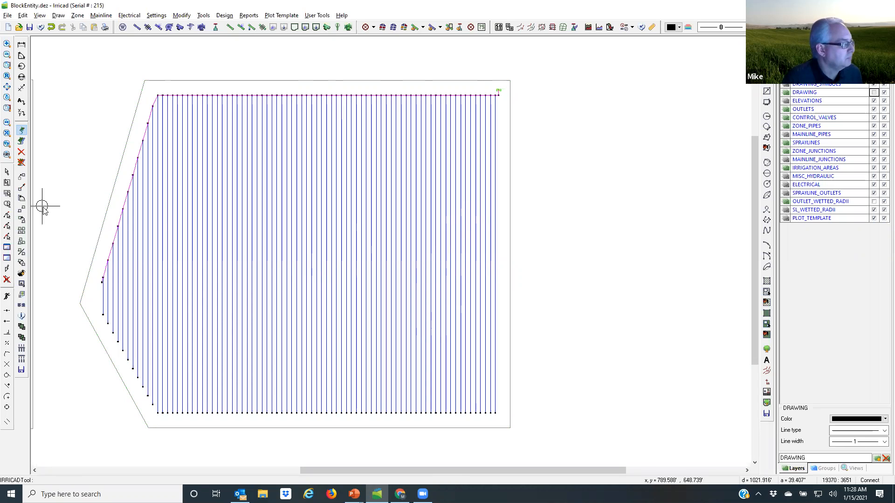
key(Escape)
Step: Set the tape block's submain position to Set Distance at 100 ft, parallel to the boundary's upper horizontal edge
click(108, 203)
double_click(107, 204)
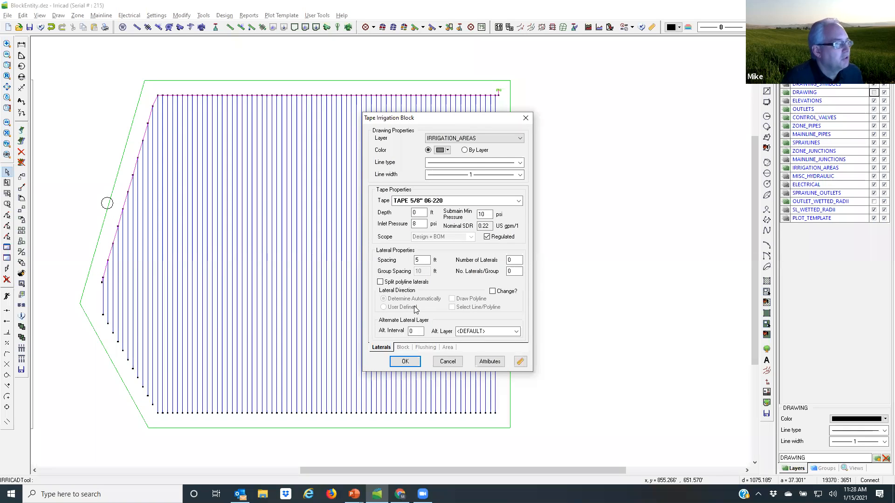
click(403, 347)
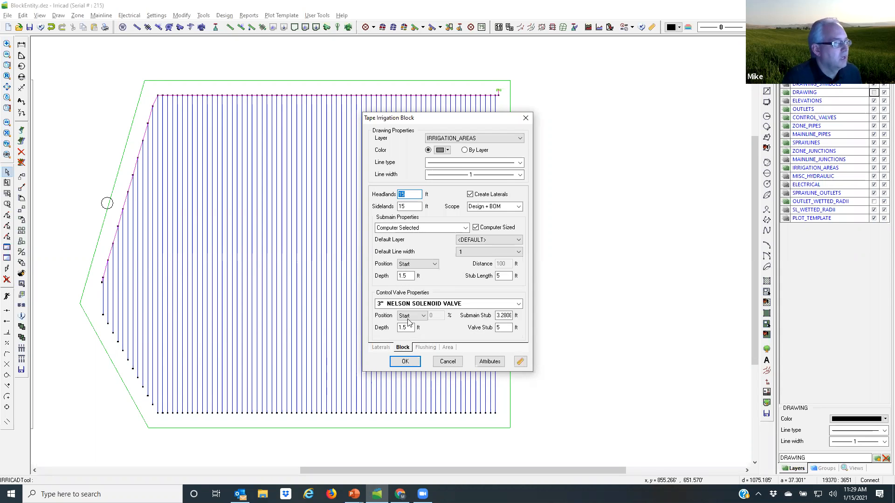
click(435, 265)
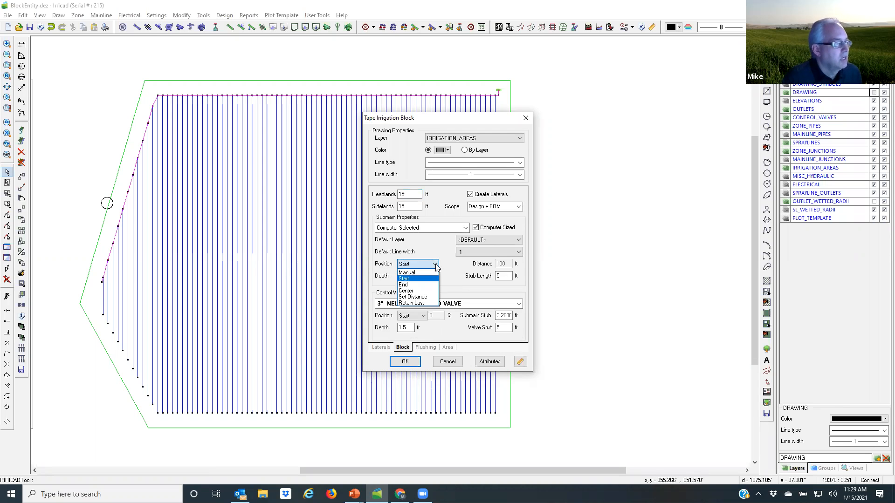
click(410, 297)
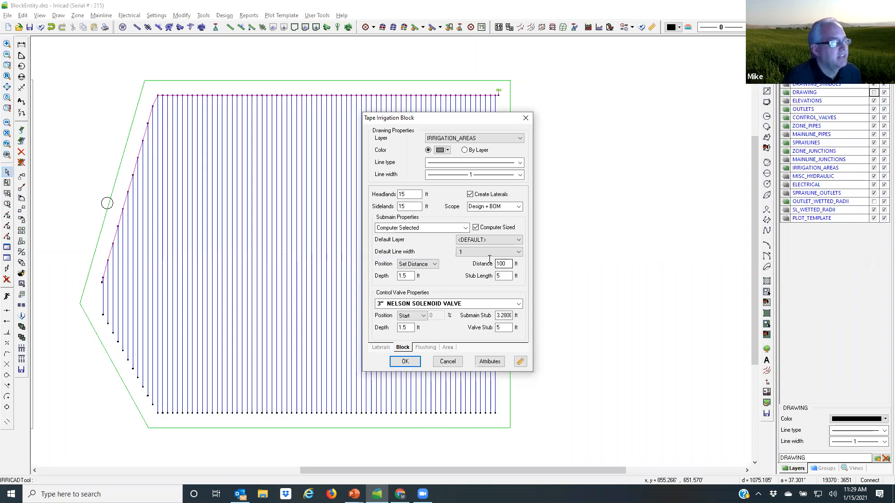
click(408, 361)
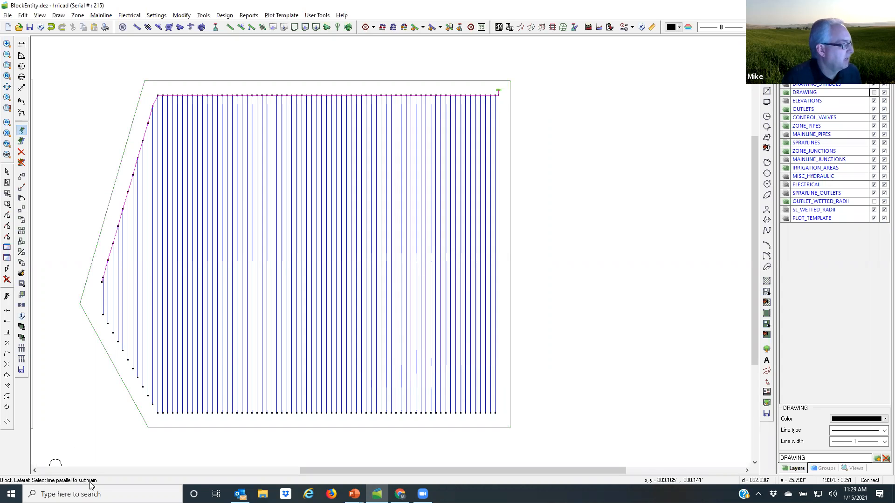
click(285, 81)
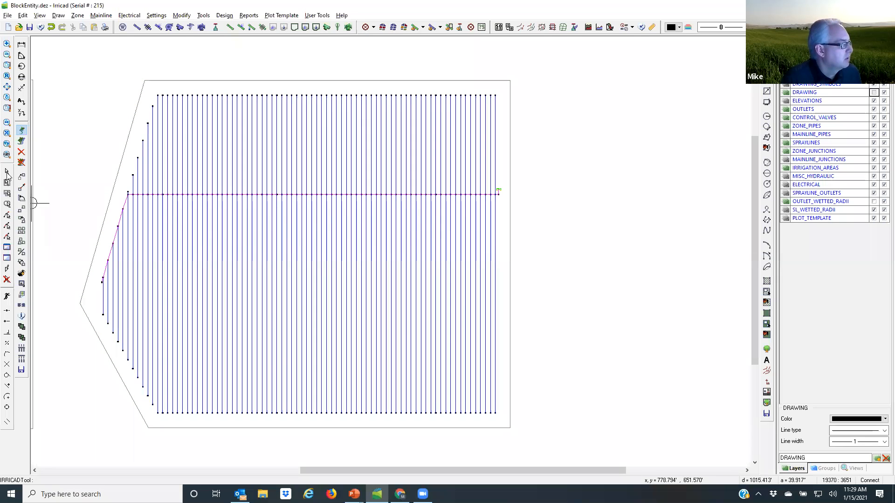
key(Escape)
Step: Open the tape block's properties for editing
click(99, 234)
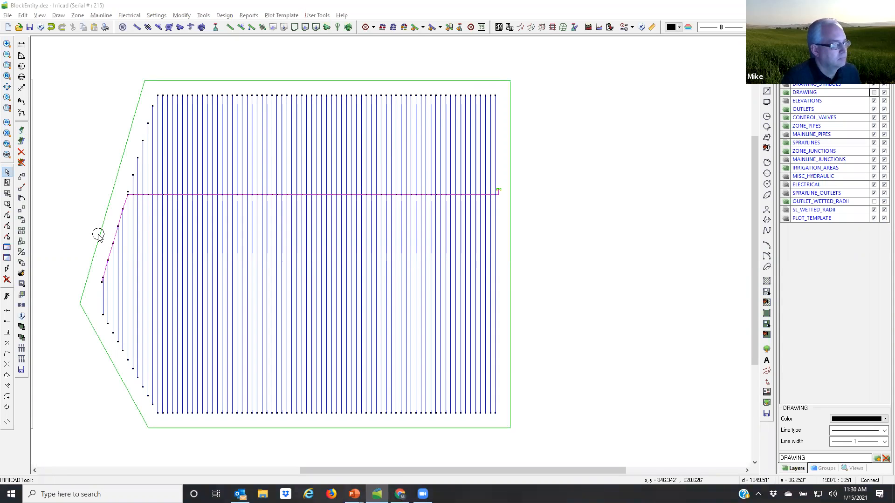
click(98, 234)
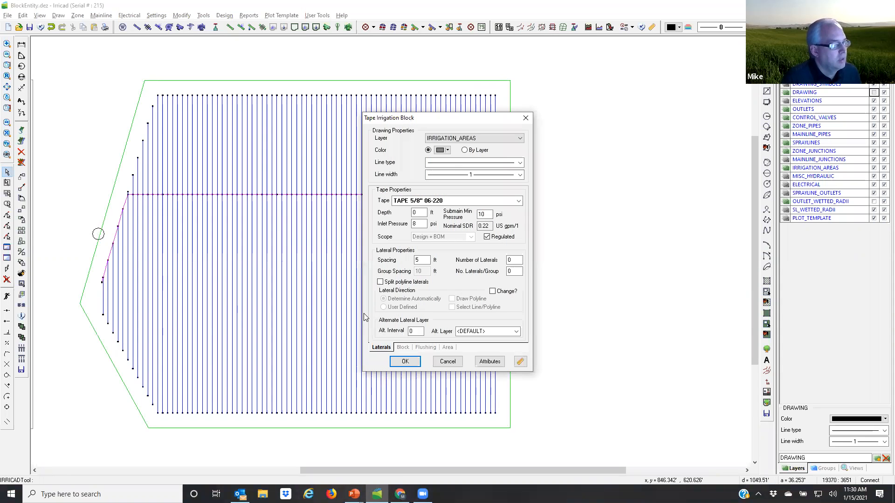
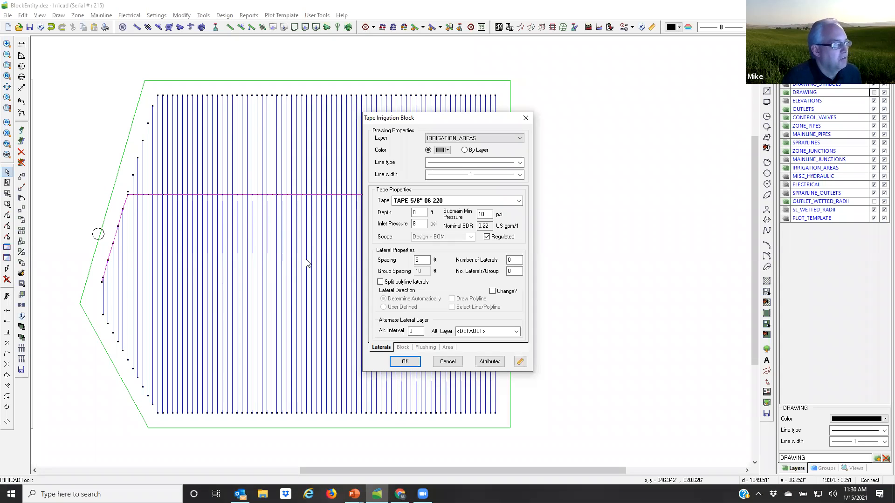
Step: Set the tape block's alternate lateral interval to 15 and apply the change
click(415, 331)
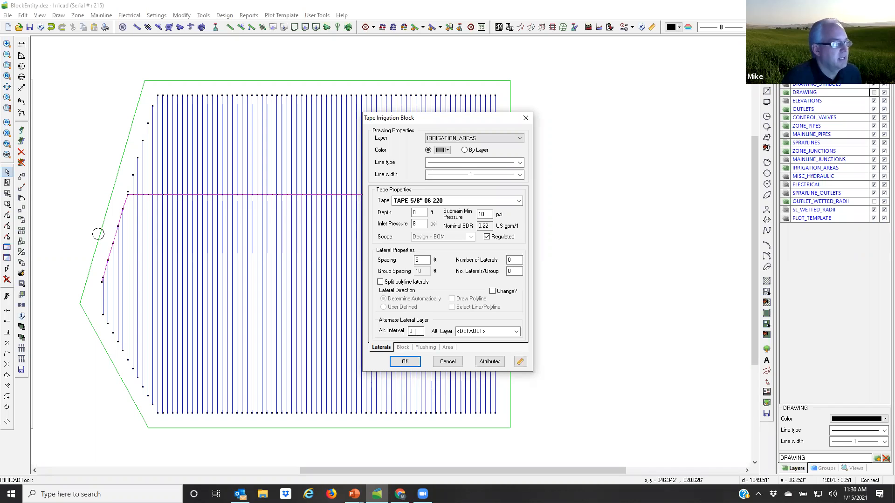
drag(414, 333, 399, 338)
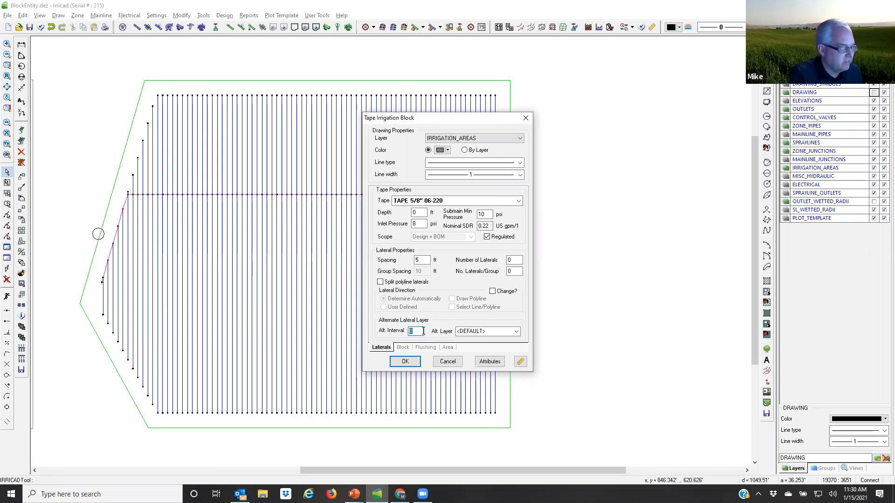
text(15)
click(408, 362)
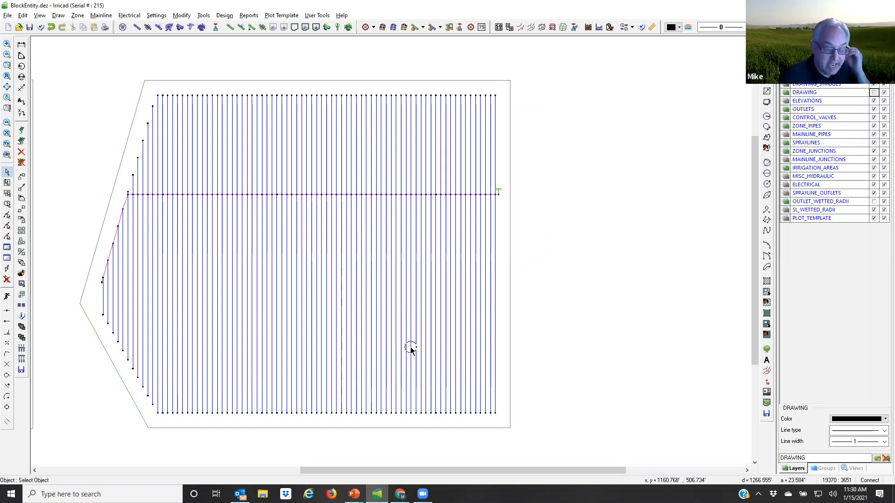
click(519, 283)
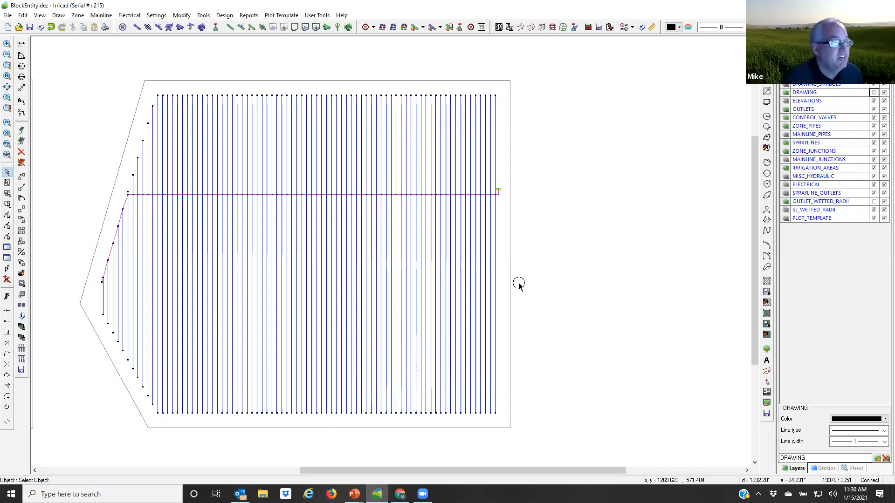
click(636, 237)
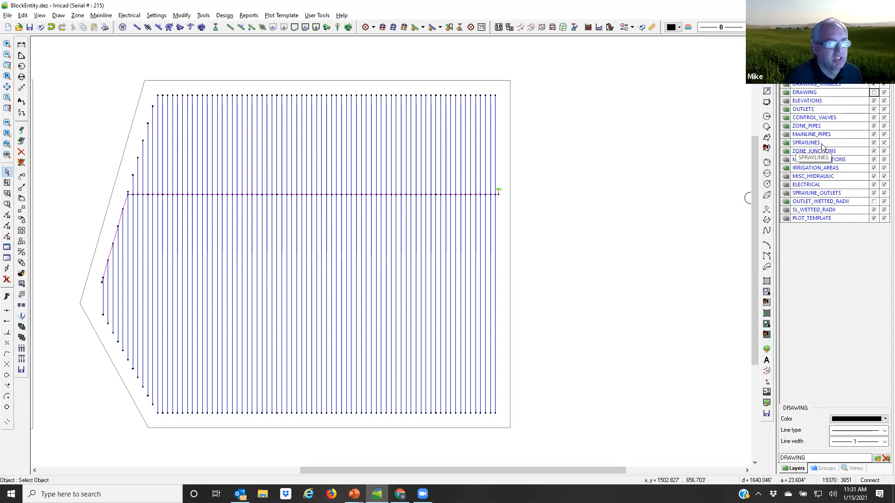
Step: Toggle the visibility of the SPRAYLINES and ZONE_JUNCTIONS layers to examine the tape block's alternate laterals
click(873, 143)
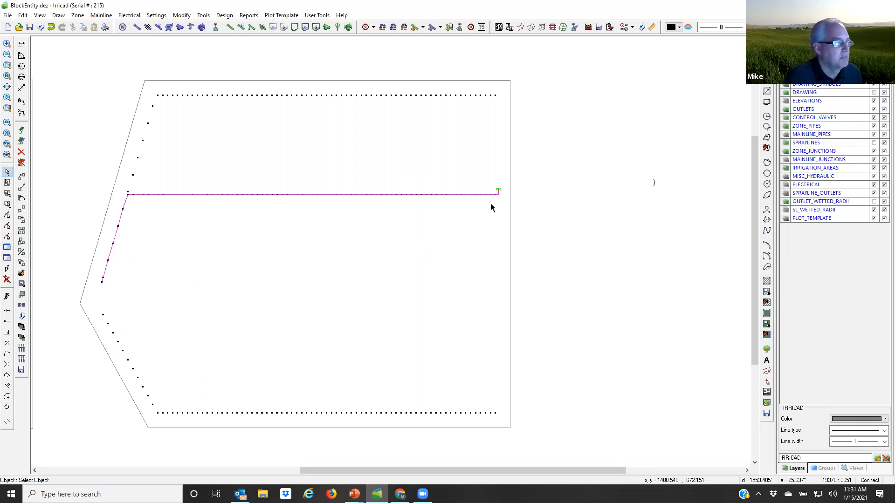
click(180, 129)
click(193, 95)
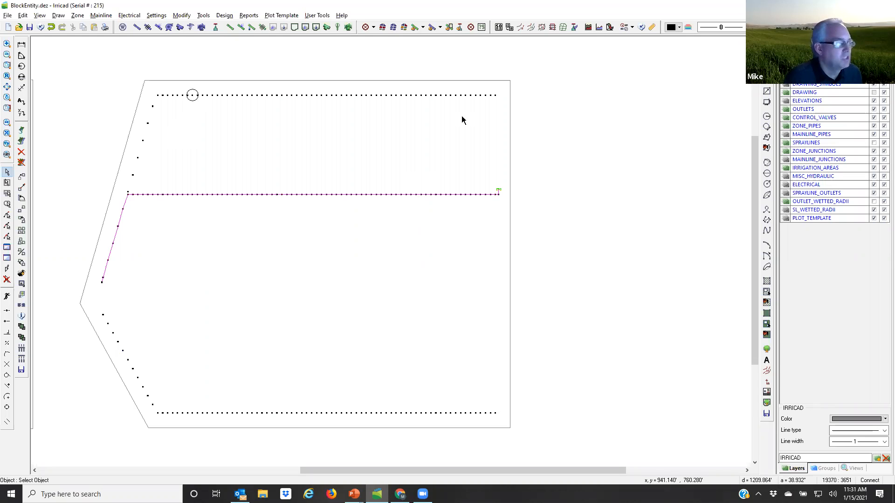
click(741, 158)
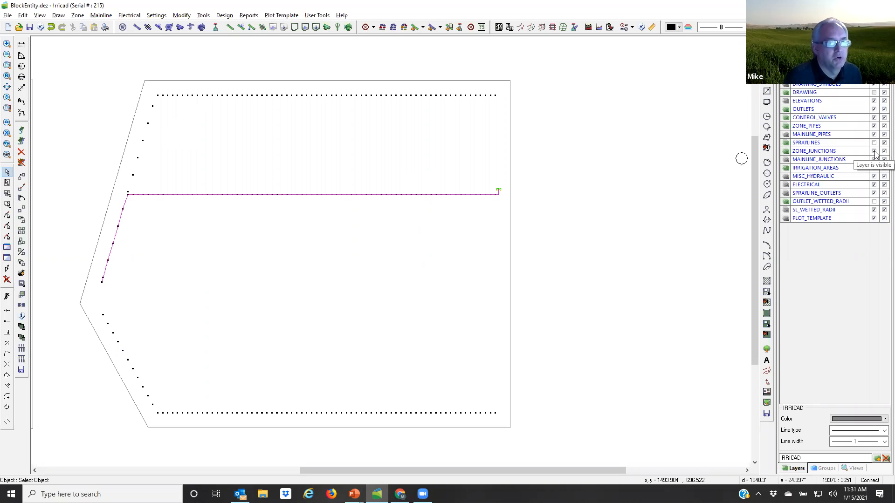
click(873, 151)
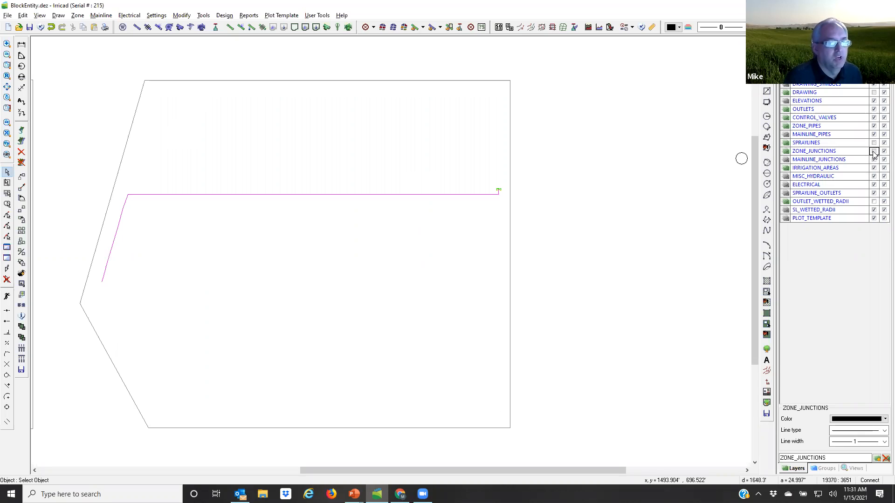
click(874, 151)
click(873, 143)
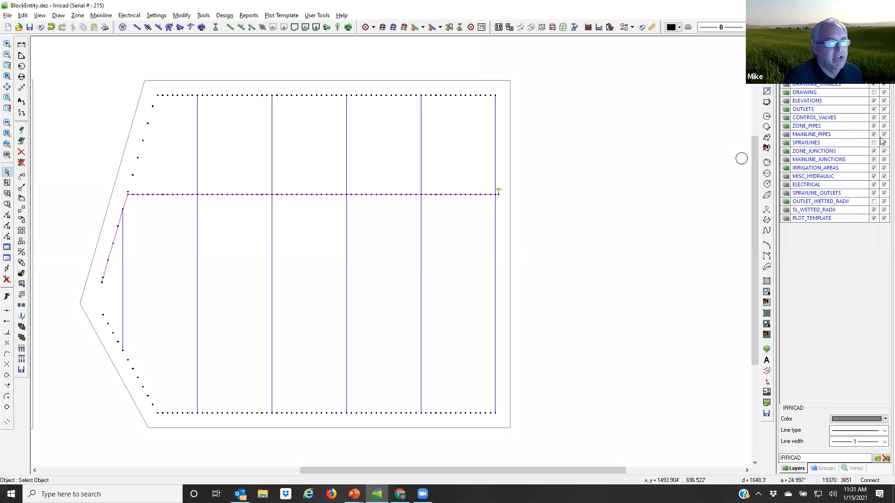
click(873, 143)
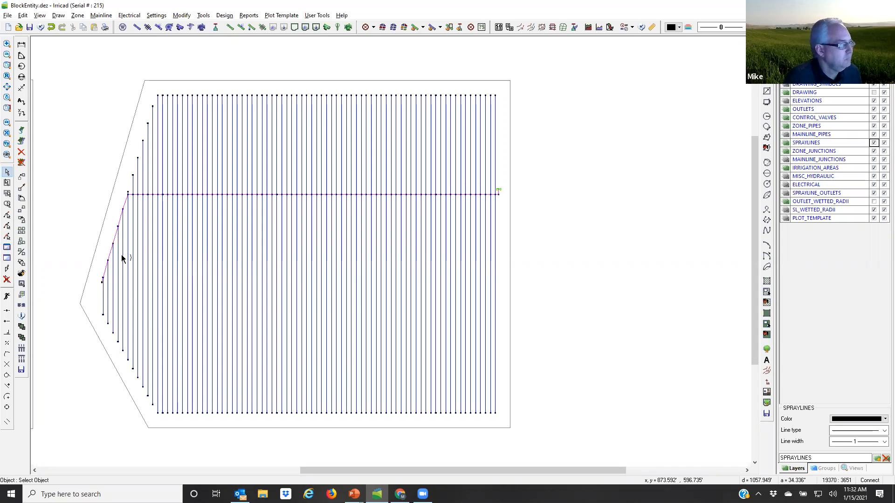
Step: Review the tape block's submain and control valve properties without applying any change
double_click(100, 227)
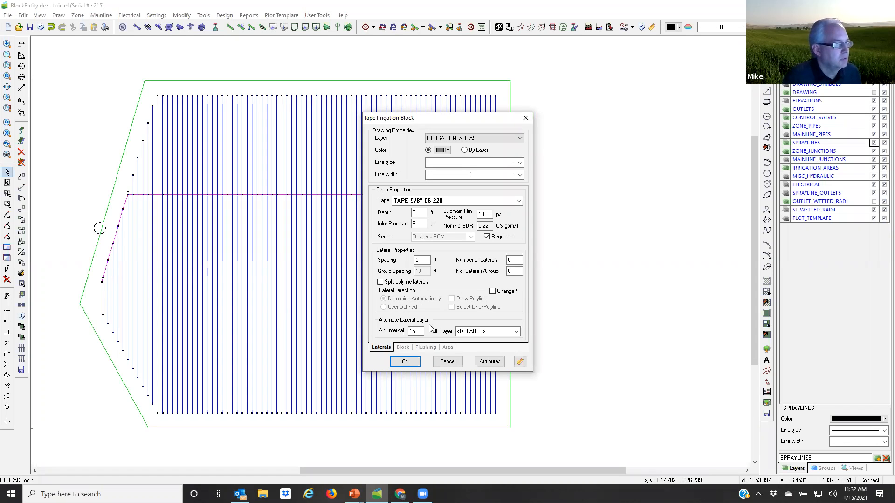
click(402, 349)
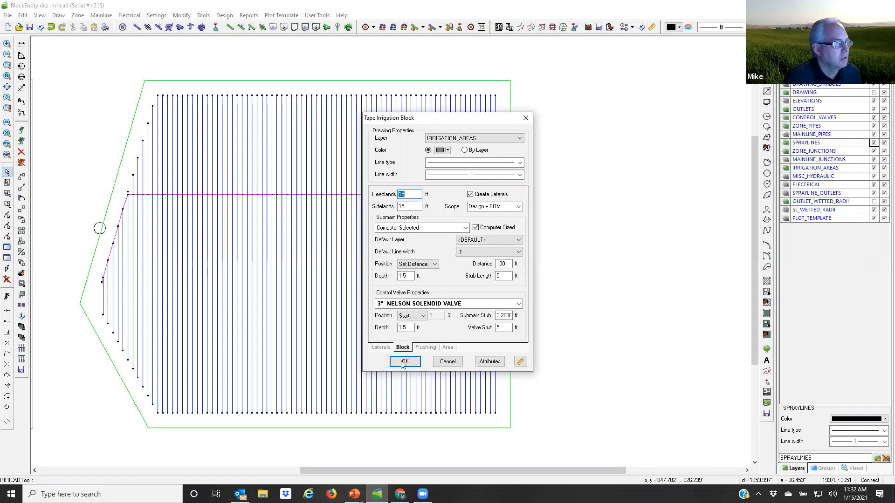
click(445, 362)
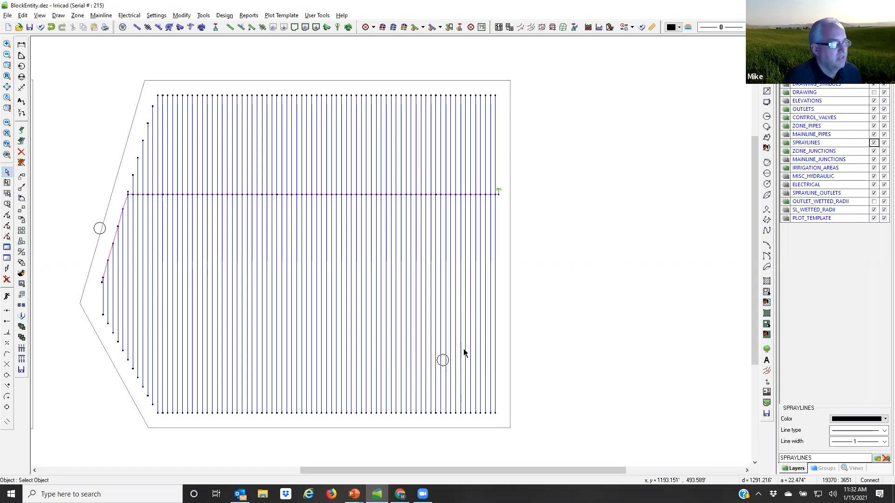
Step: Show the DRAWING layer and begin a tape block entity from the closed boundary with the curved edge
click(874, 92)
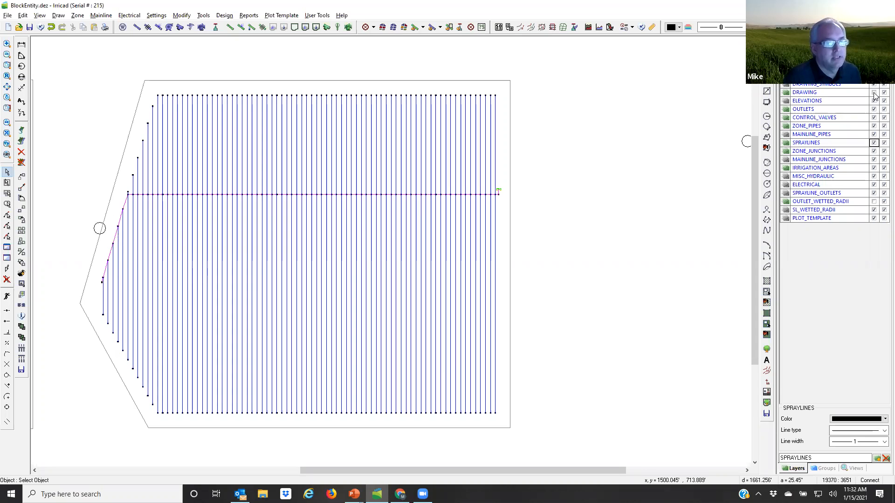
click(746, 470)
click(746, 470)
click(746, 470)
click(746, 471)
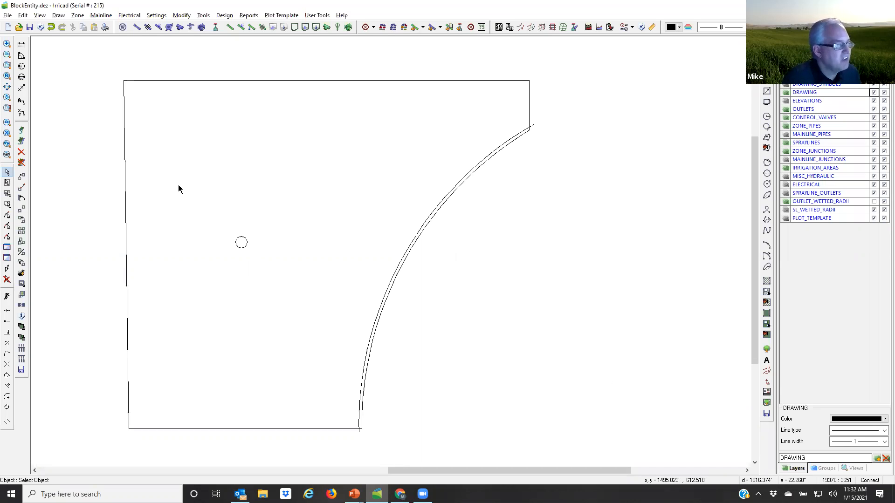
click(314, 428)
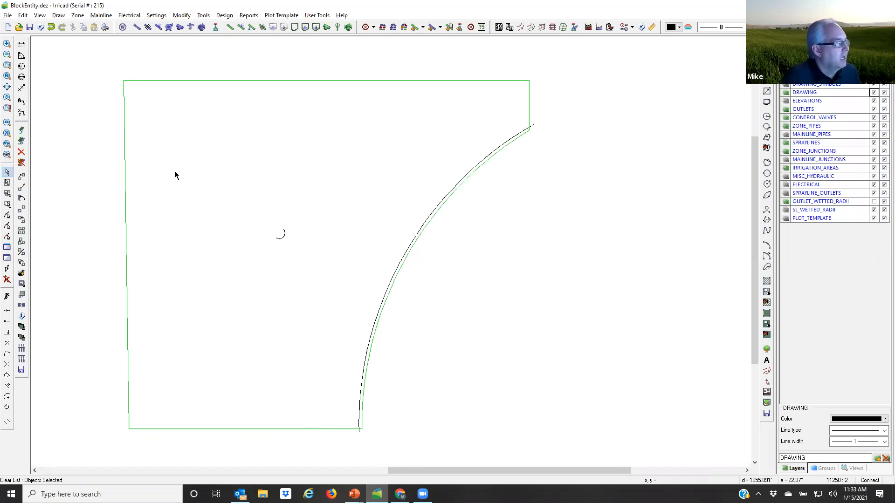
click(316, 28)
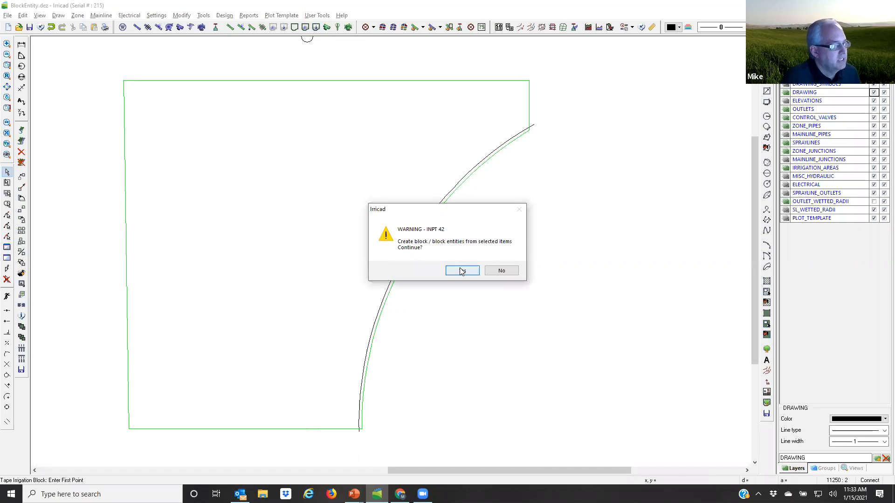
click(460, 270)
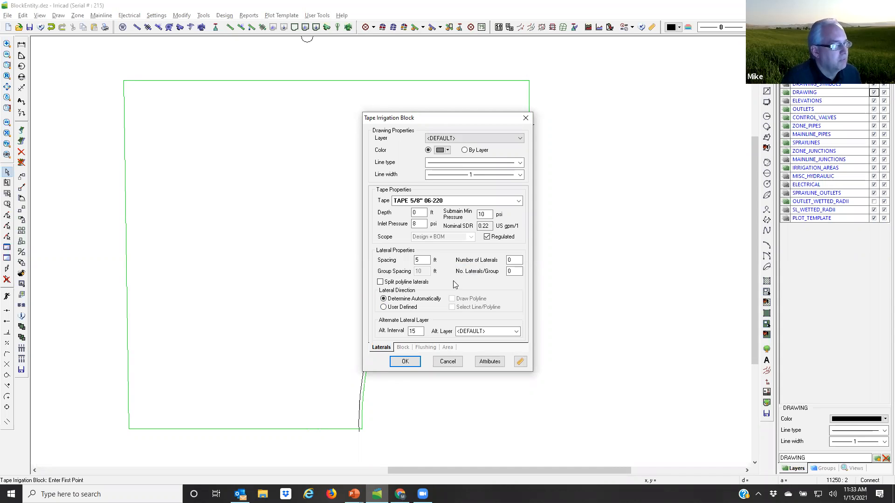
Step: Configure the new tape block with a user-defined lateral direction from a selected line/polyline and submain position Start
click(383, 307)
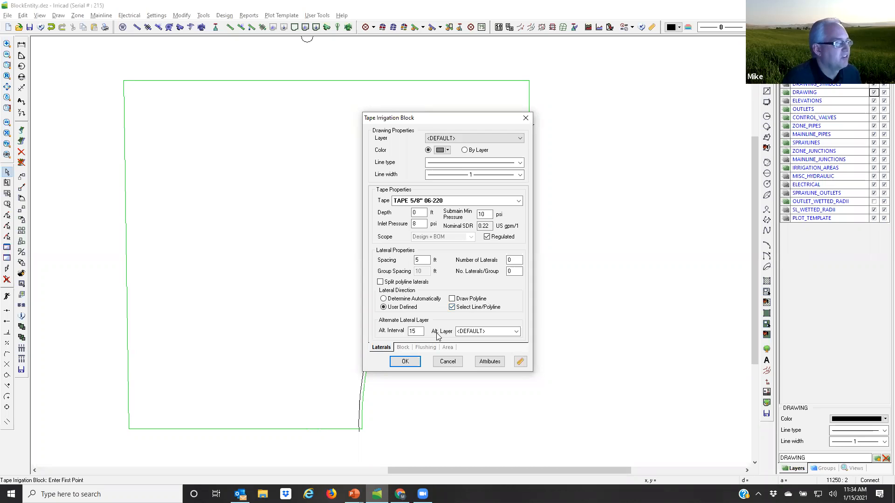
click(403, 348)
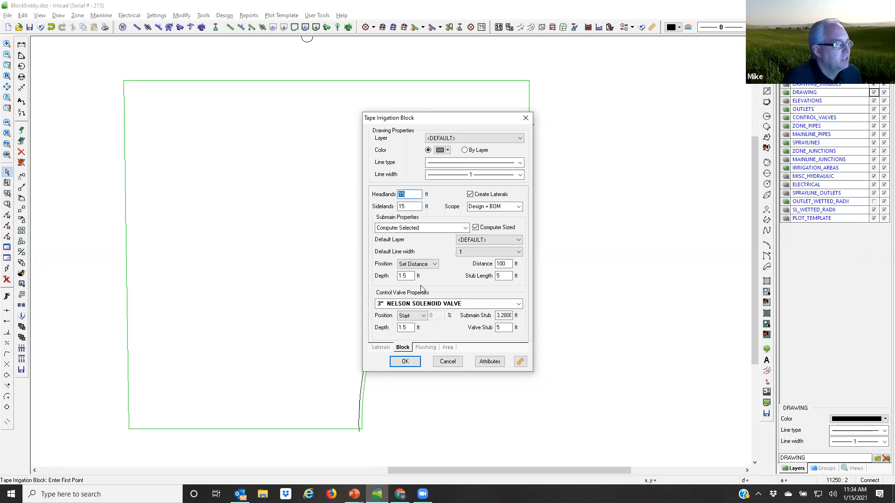
click(436, 264)
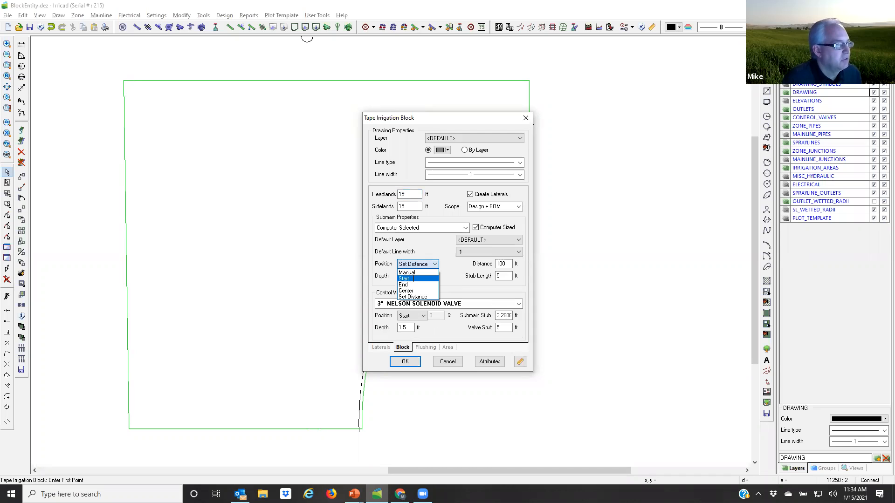
click(407, 386)
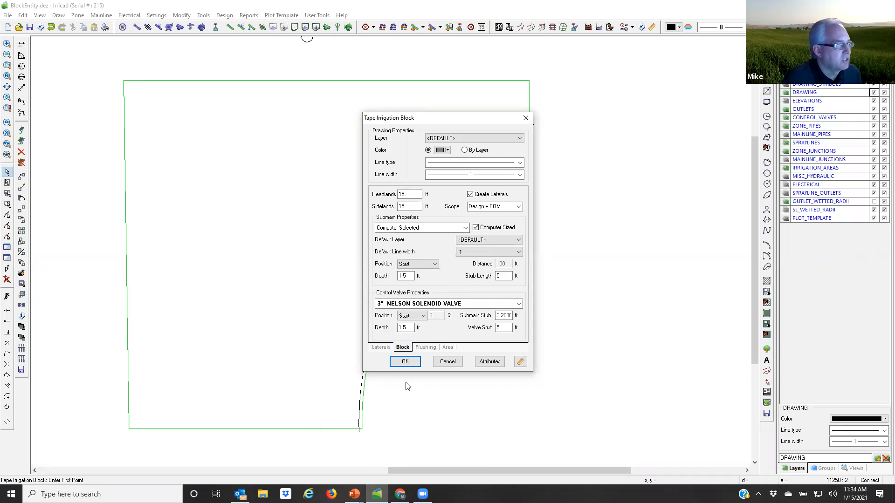
click(381, 347)
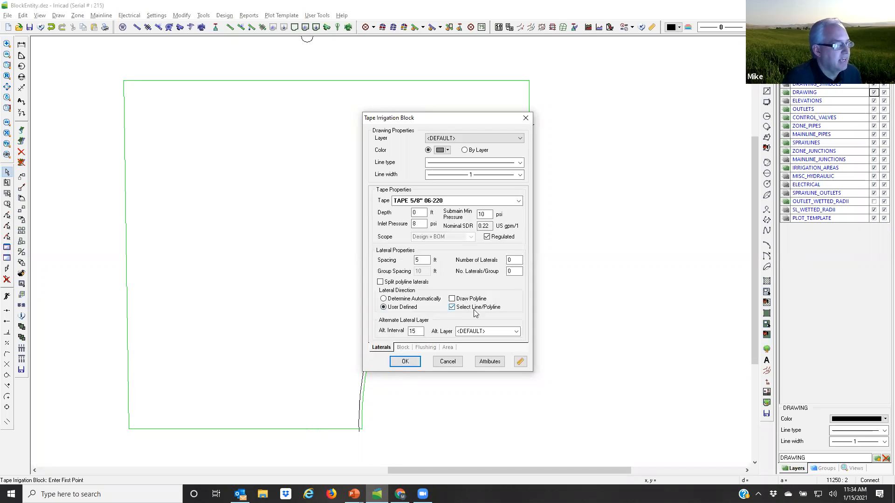
click(415, 361)
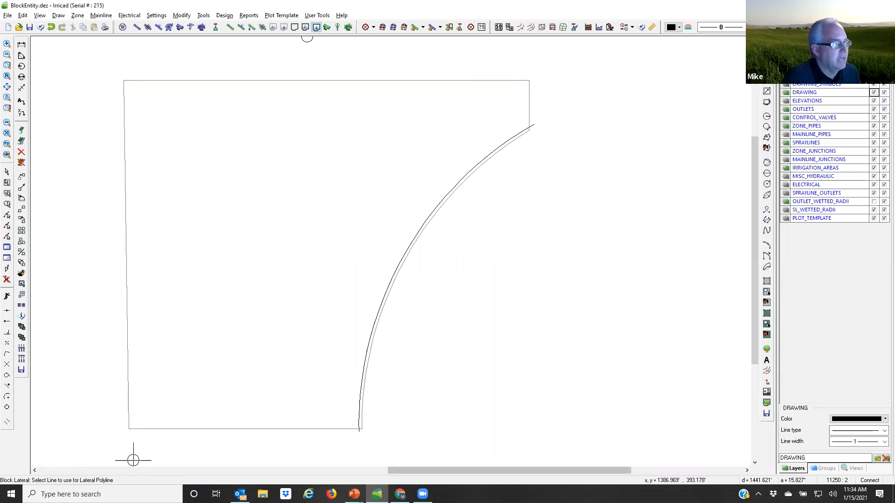
Step: Use the curved line as the lateral polyline and accept the indicated submain and control valve positions
click(383, 293)
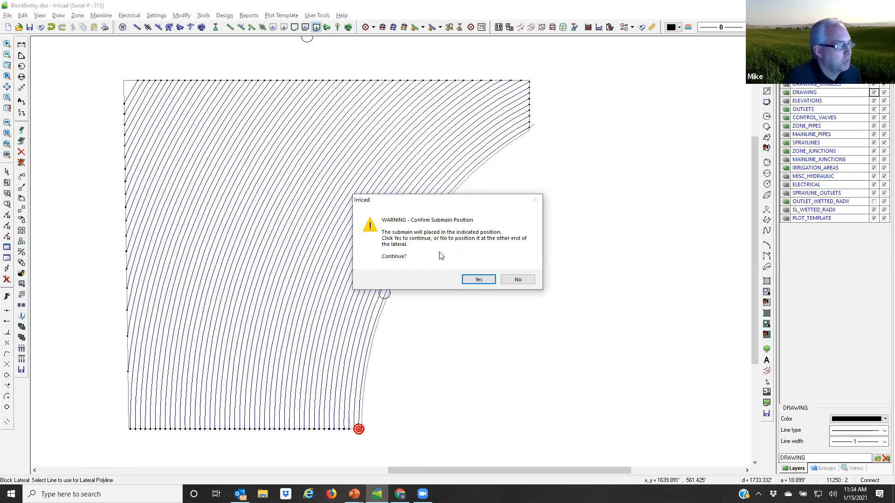
click(477, 280)
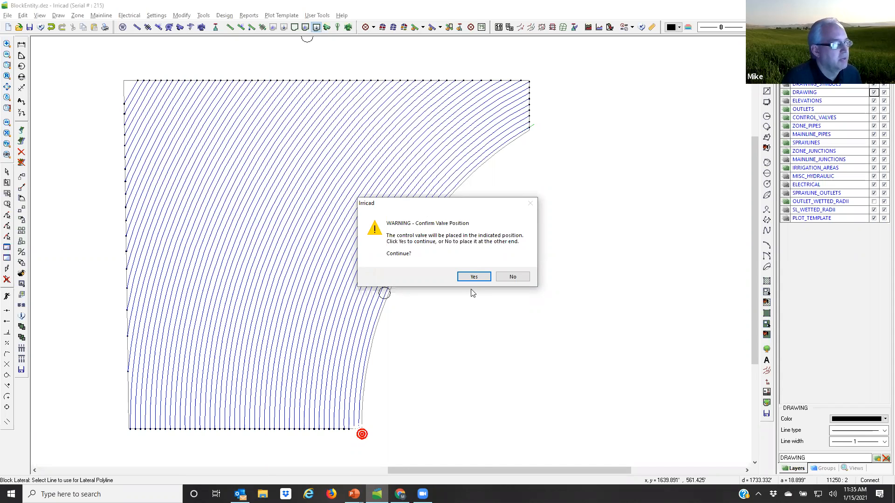
click(474, 277)
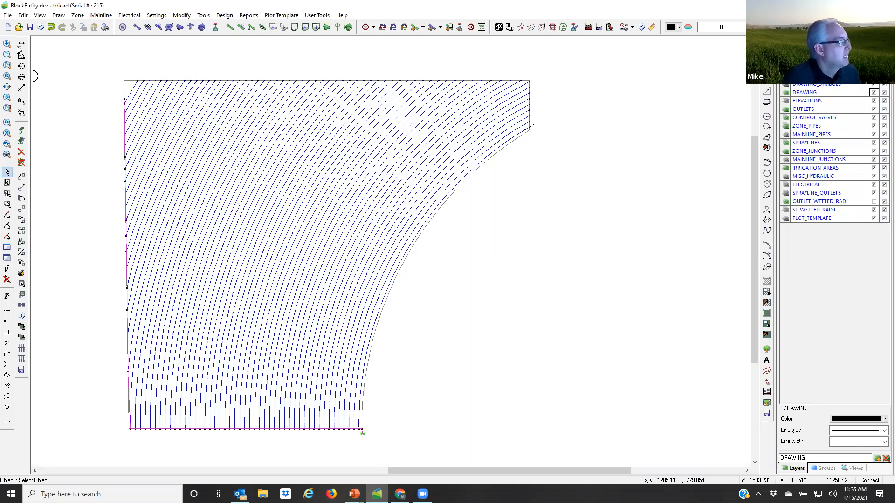
Step: Open the Subdivide_v19.dez design without saving the changes to BlockEntity.dez
click(8, 15)
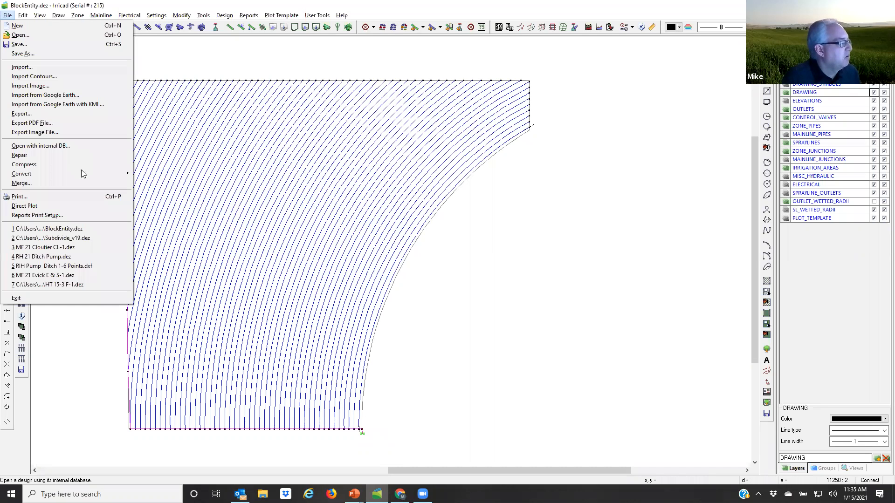
click(60, 239)
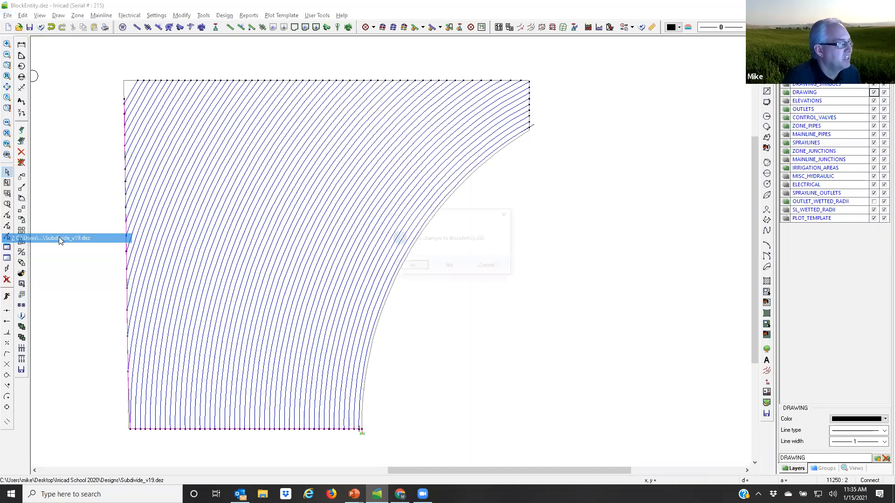
click(448, 267)
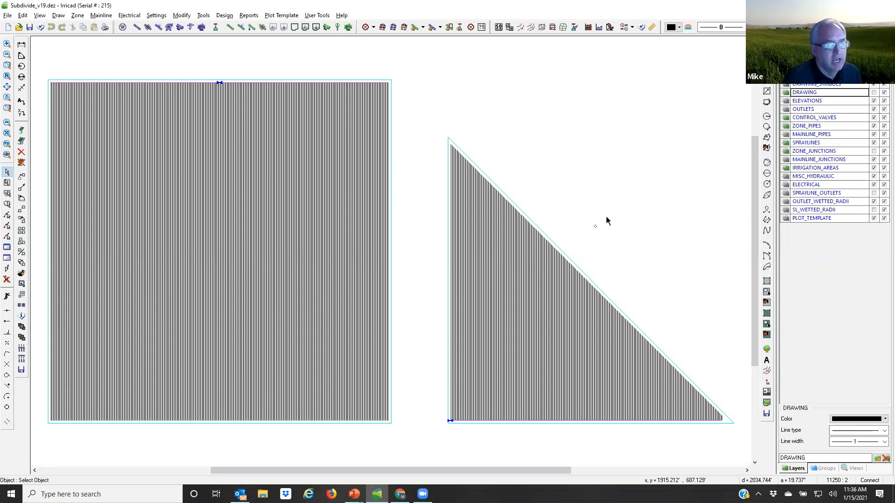
click(873, 143)
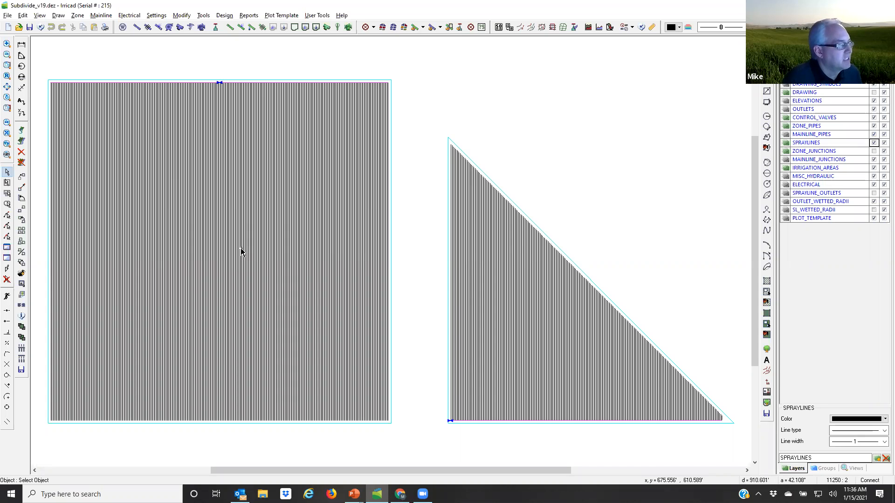
Step: Subdivide the large square block into 4 slices by number with no cuts, and accept the proposed sub-areas
click(7, 174)
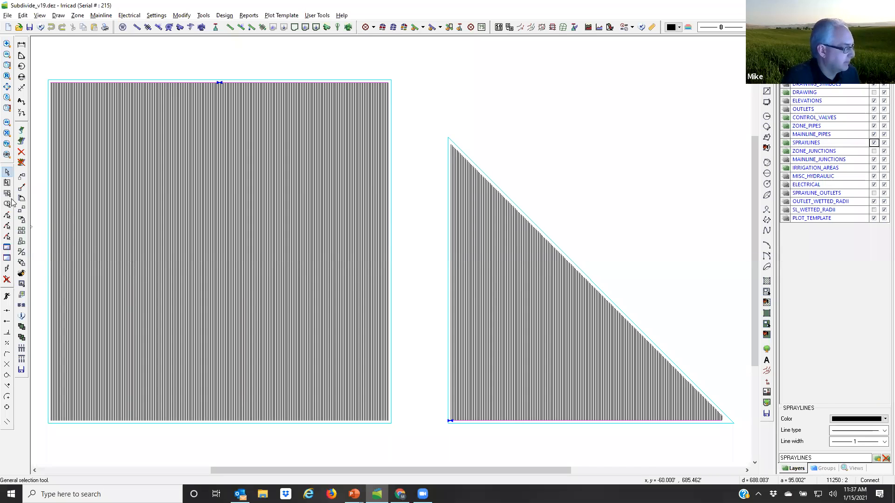
click(246, 323)
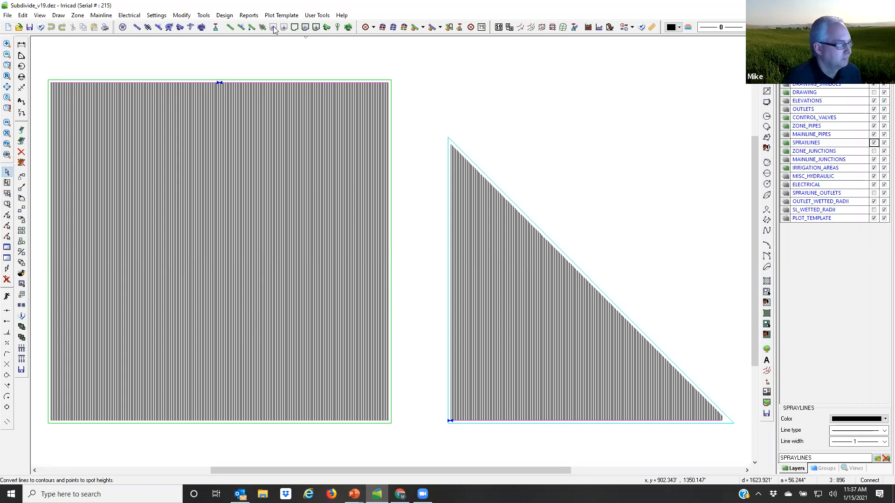
click(204, 16)
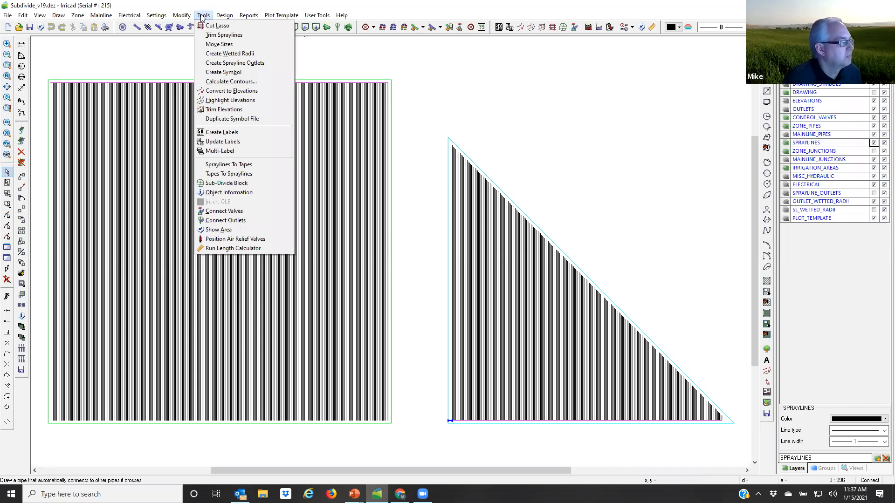
click(234, 184)
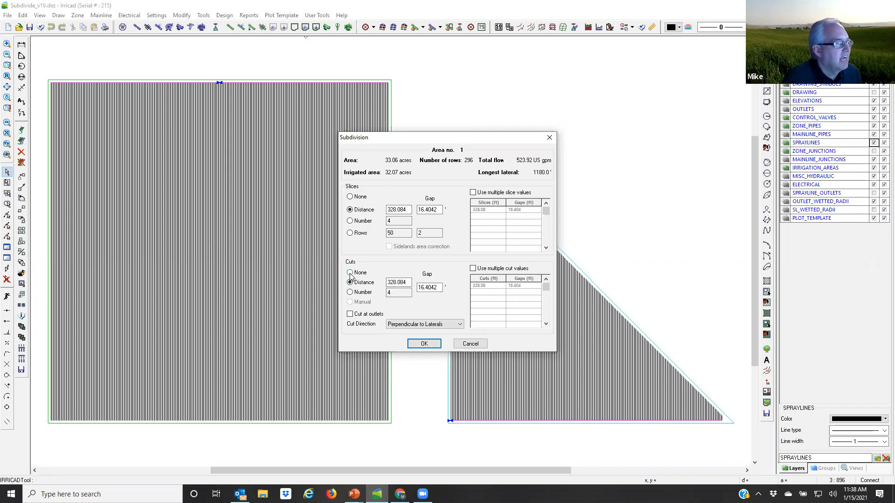
click(351, 274)
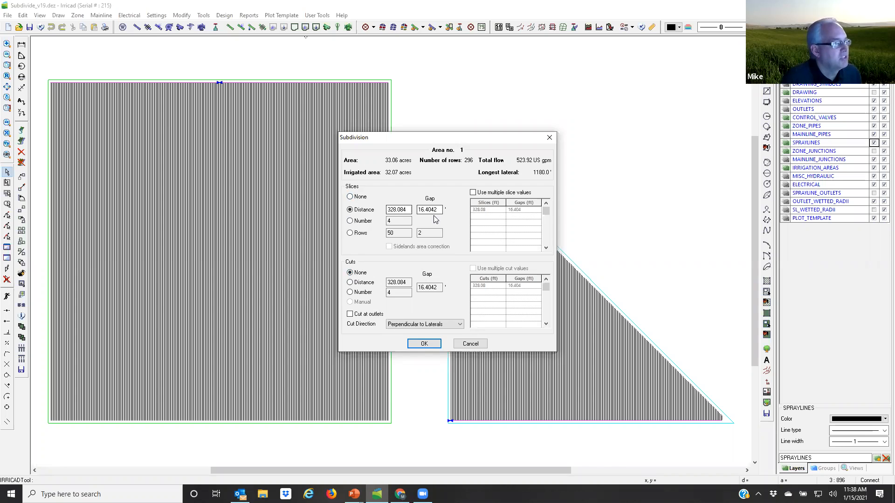
click(350, 221)
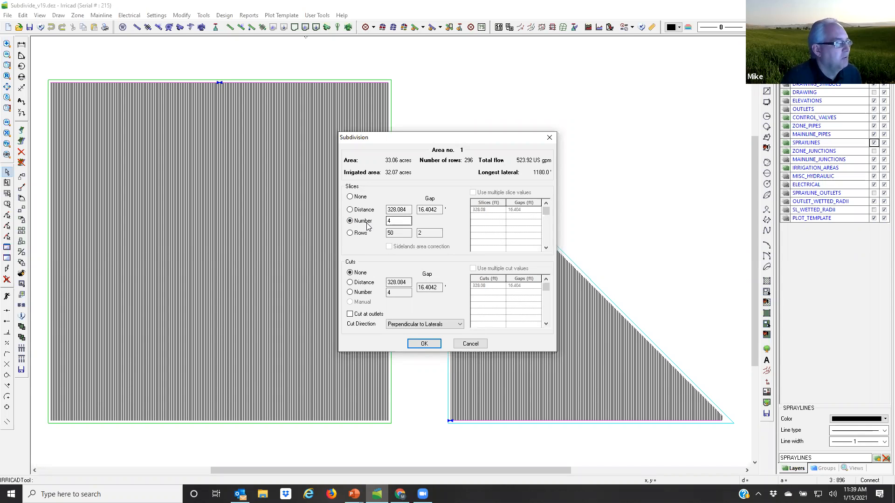
click(393, 221)
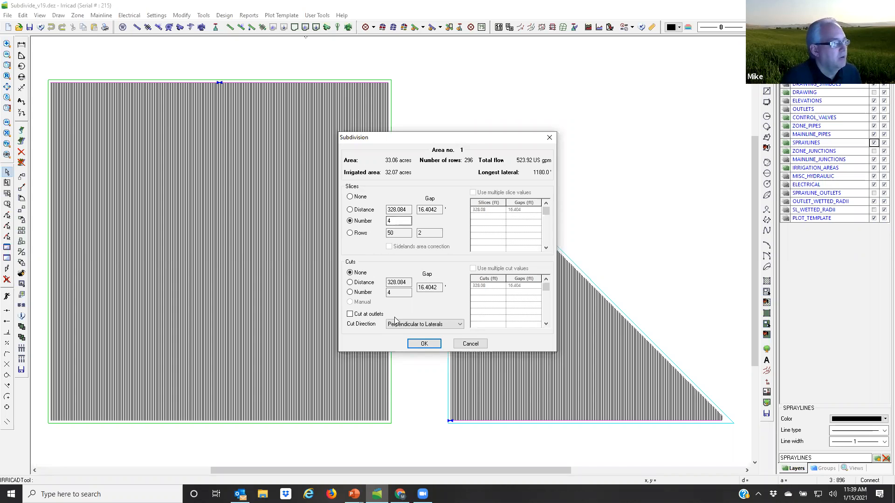
click(426, 344)
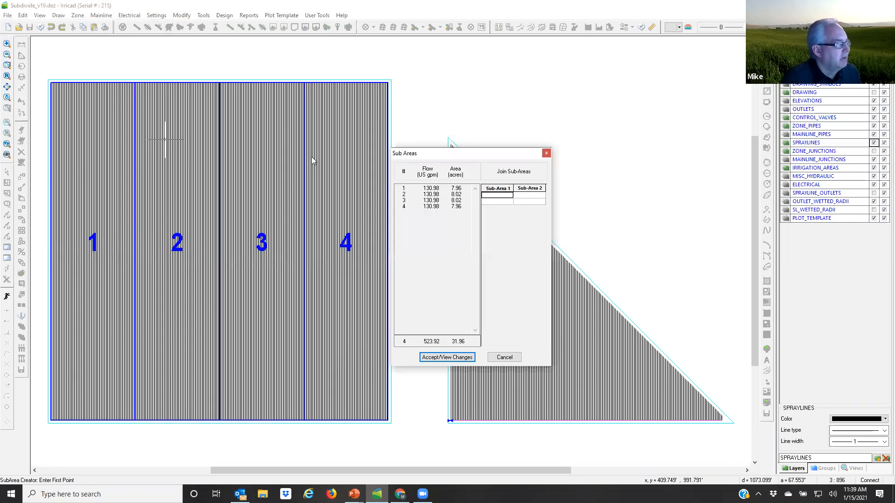
click(73, 171)
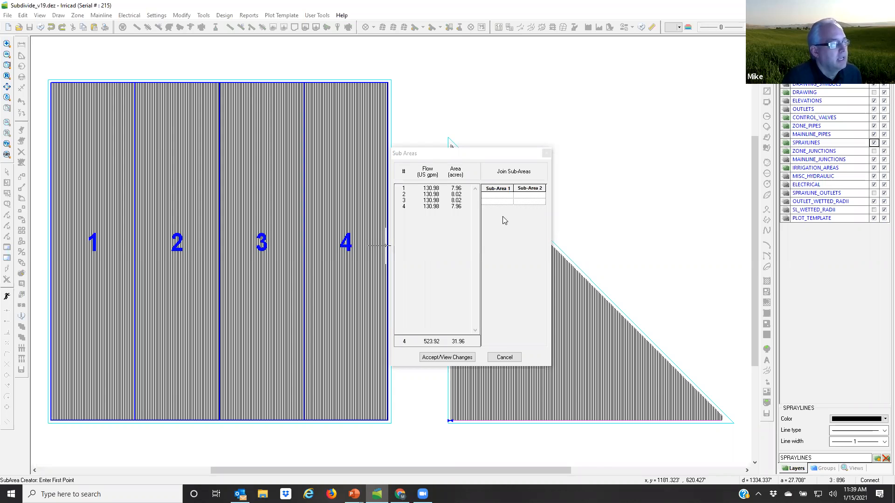
click(447, 358)
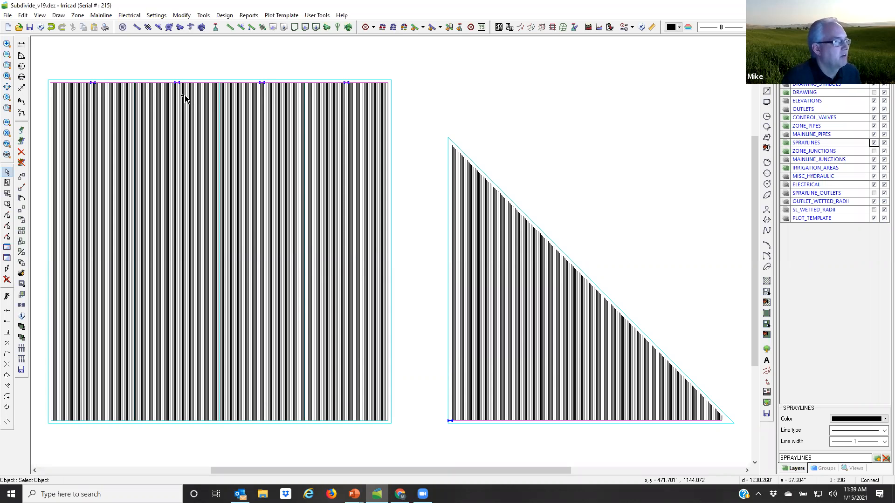
Step: Hide the SPRAYLINES layer to examine the sub-block boundaries, submain and valves, and show it again
click(214, 86)
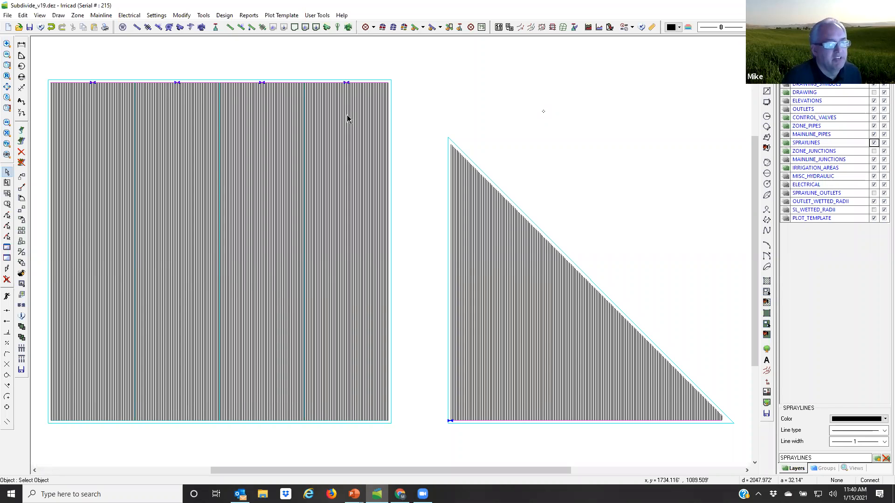
click(873, 143)
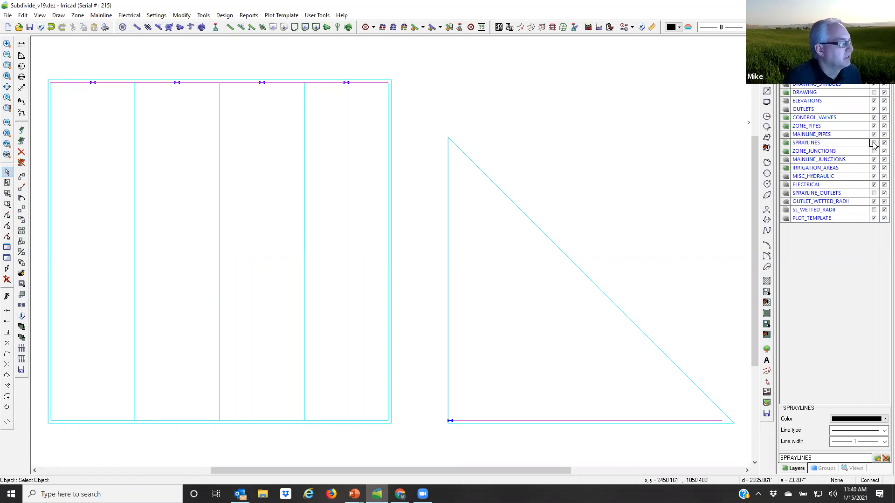
click(873, 143)
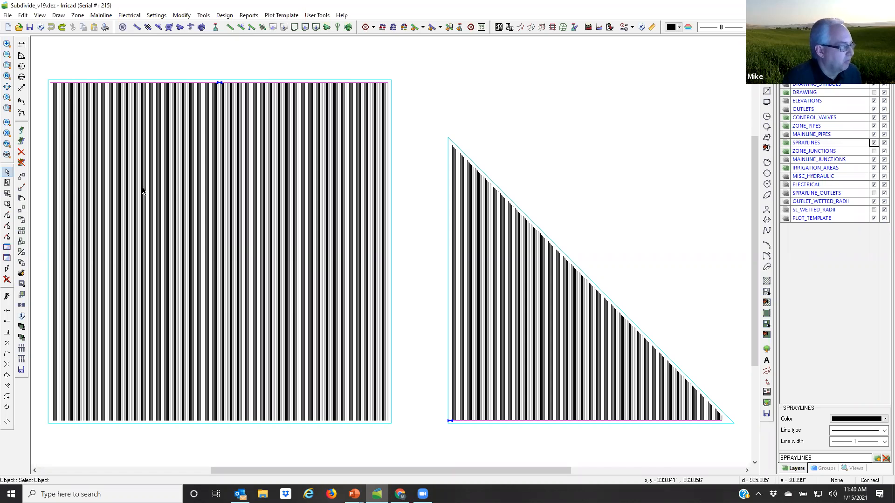
Step: Generate sub-areas for the undivided square block using a slice distance of 200 ft and a gap of 10 ft
click(216, 240)
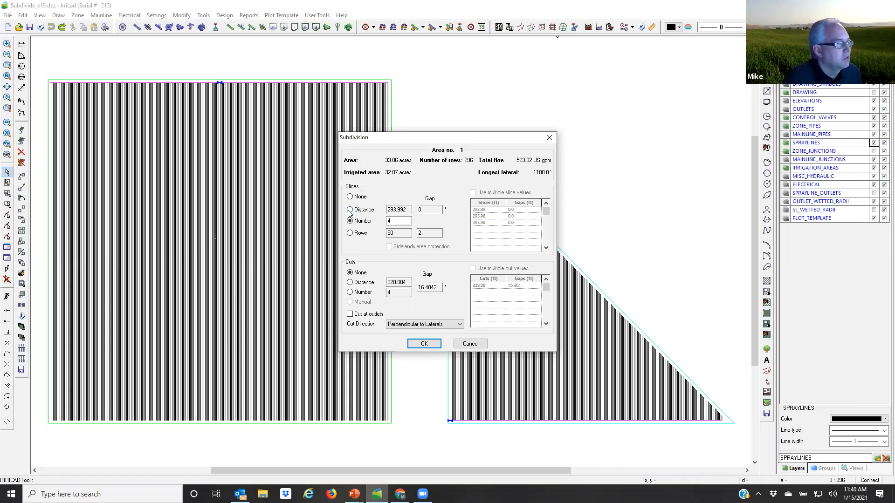
click(406, 210)
double_click(399, 210)
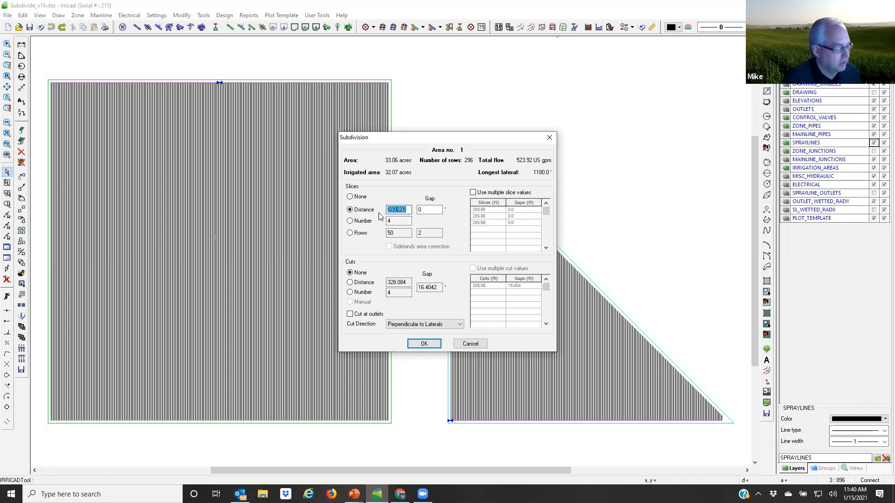
text(2)
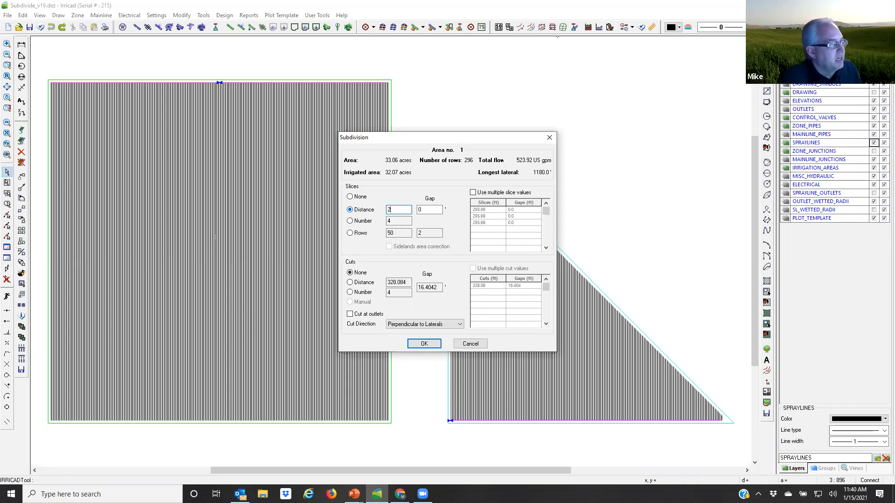
text(00)
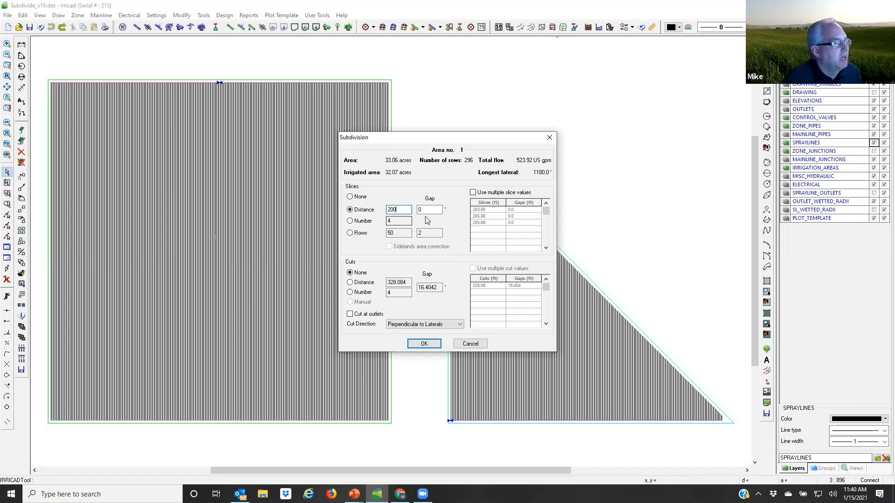
key(Tab)
text(10)
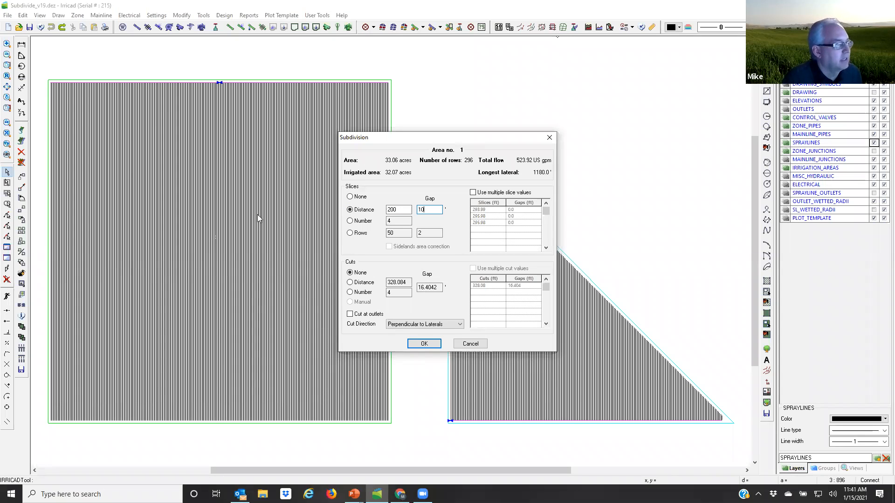
click(421, 344)
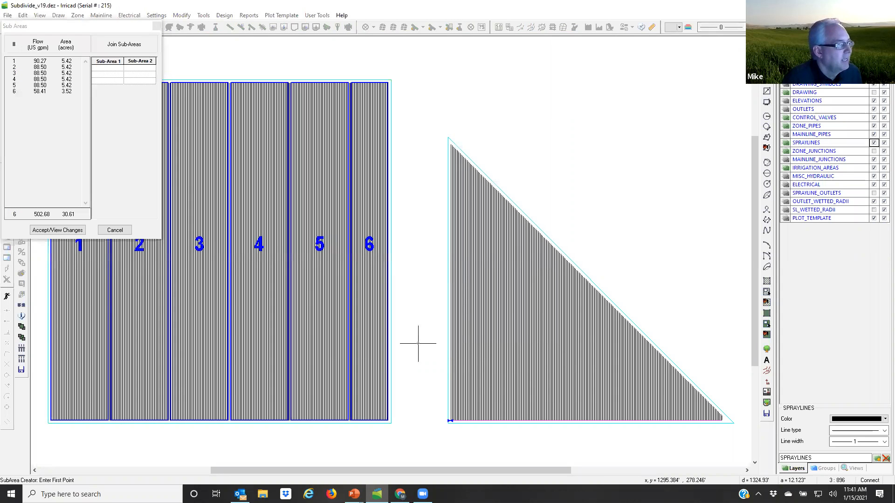
Step: Move the Sub Areas window off the square block, accept the distance-based slices, and undo that subdivision
click(100, 30)
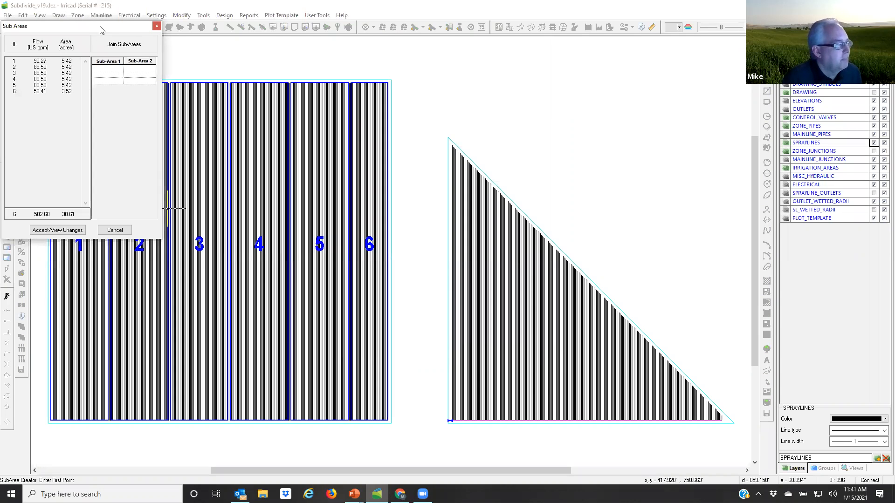
drag(100, 30, 522, 163)
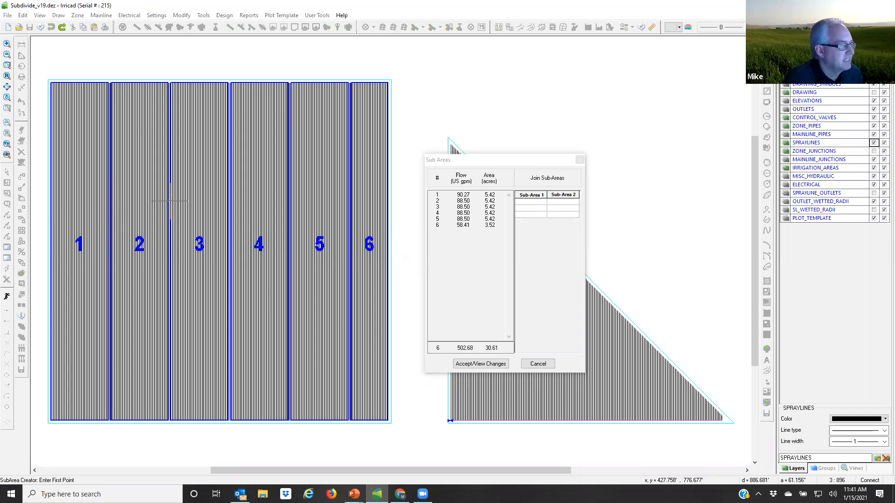
click(475, 364)
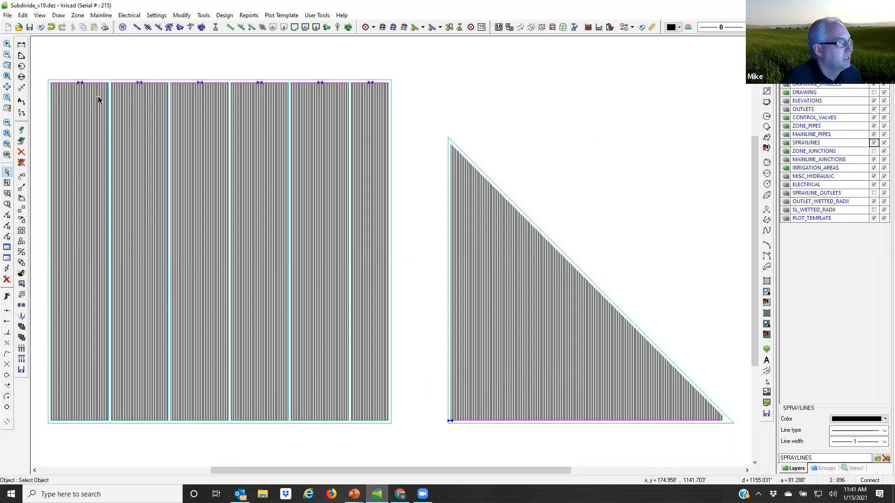
click(52, 27)
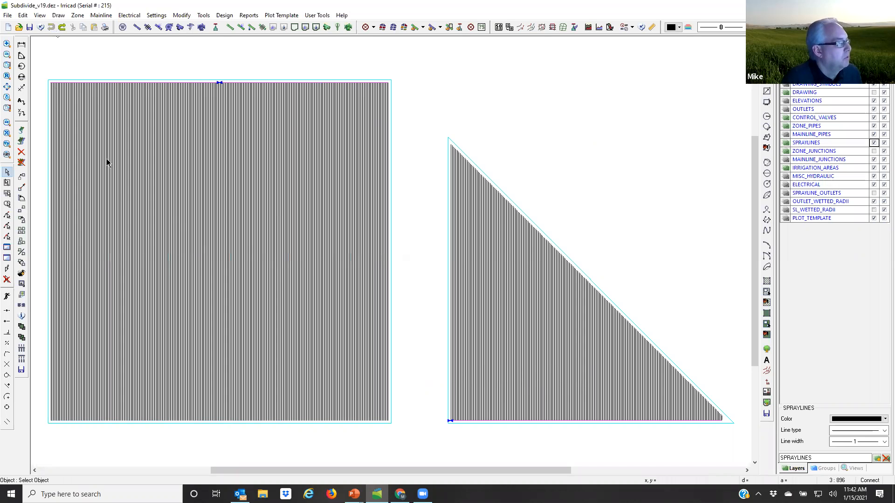
Step: Select the large square block and open its subdivision settings again
click(177, 221)
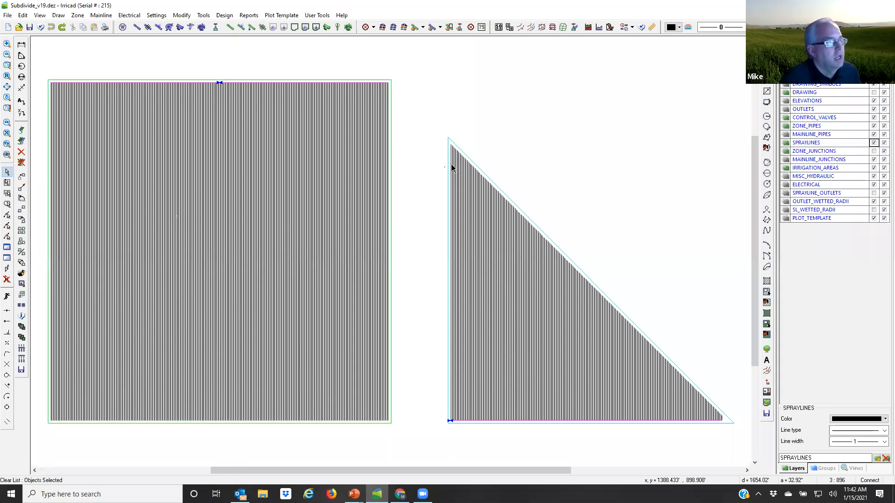
click(562, 27)
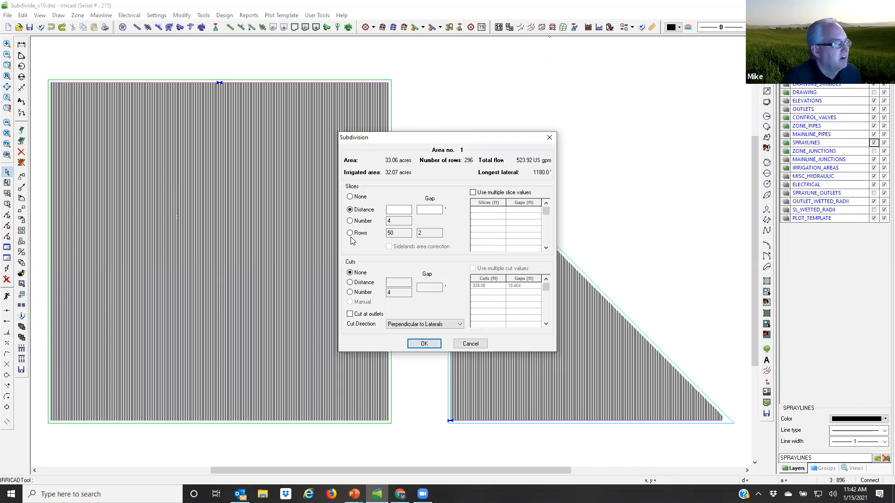
click(396, 233)
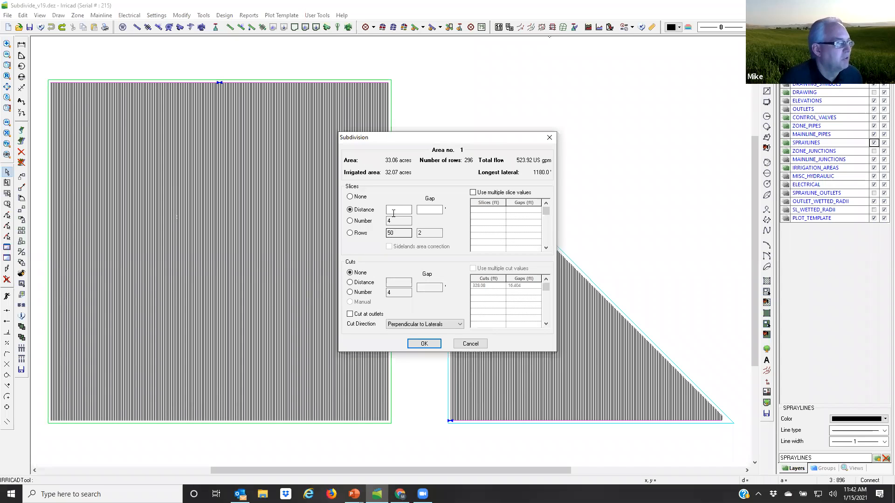
click(394, 209)
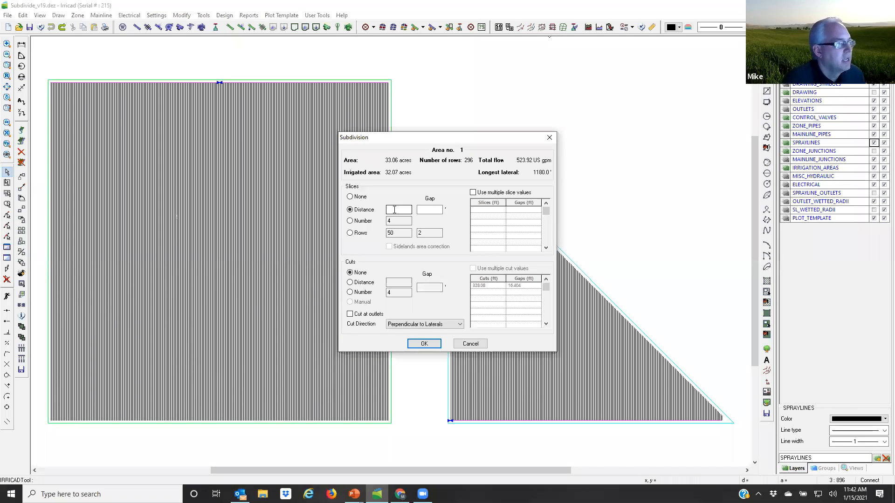
click(389, 234)
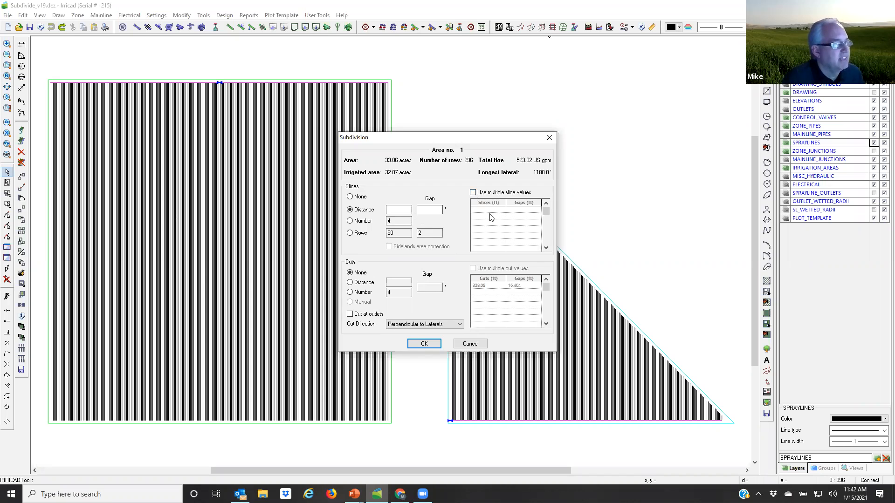
click(418, 212)
click(400, 210)
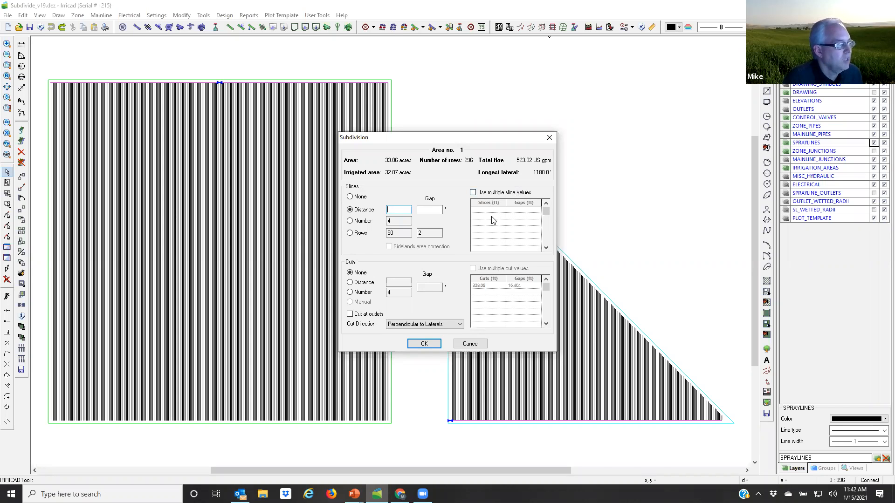
Step: Subdivide the square block with slices set to None and the number of cuts set to 3, and accept the sub-areas
click(351, 197)
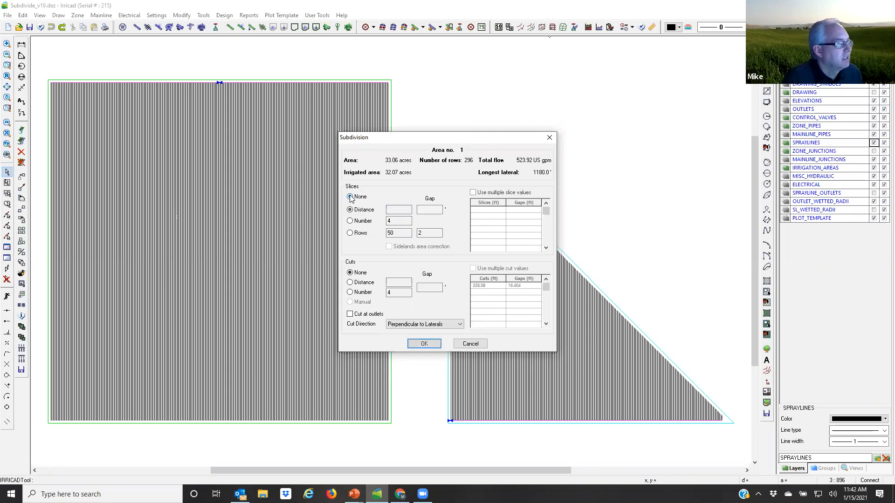
click(350, 292)
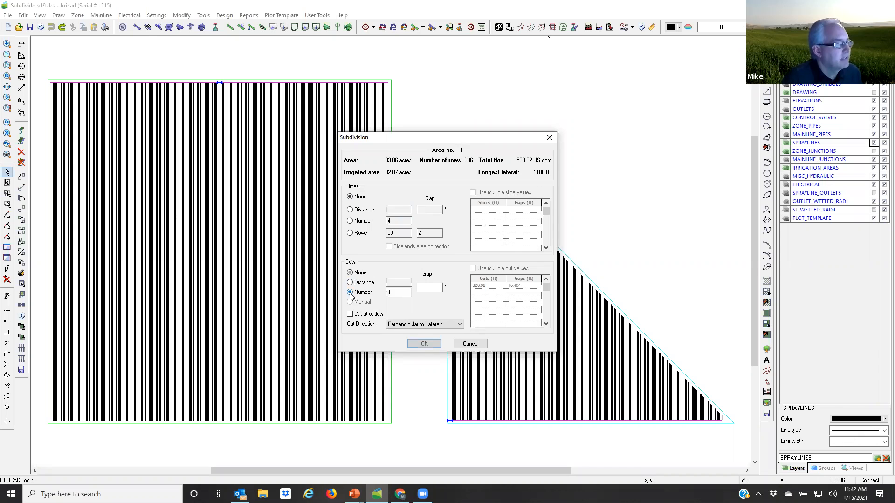
key(Tab)
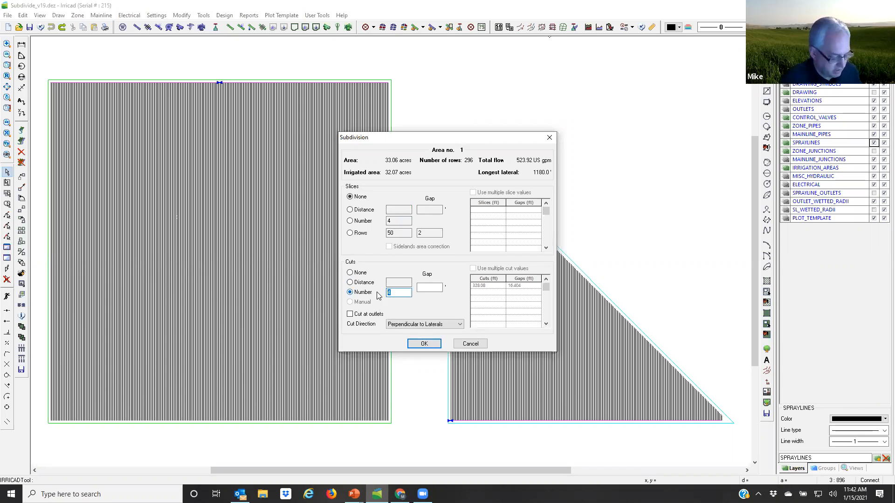
text(3)
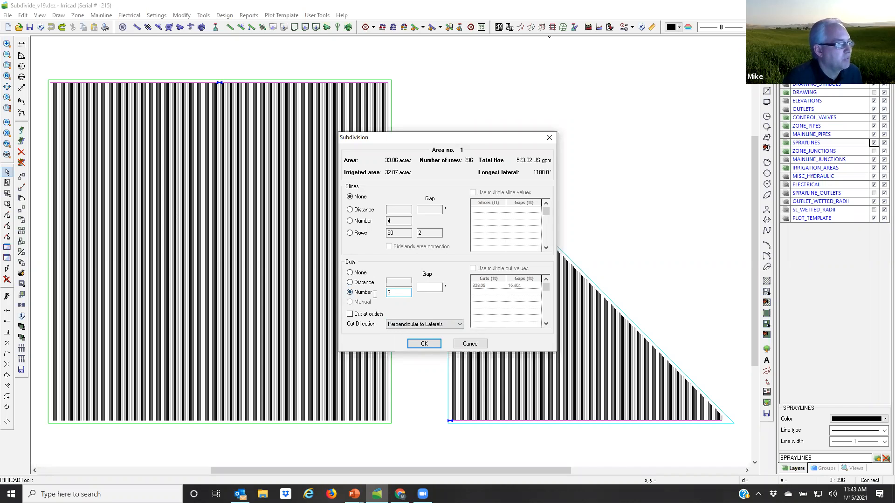
click(424, 345)
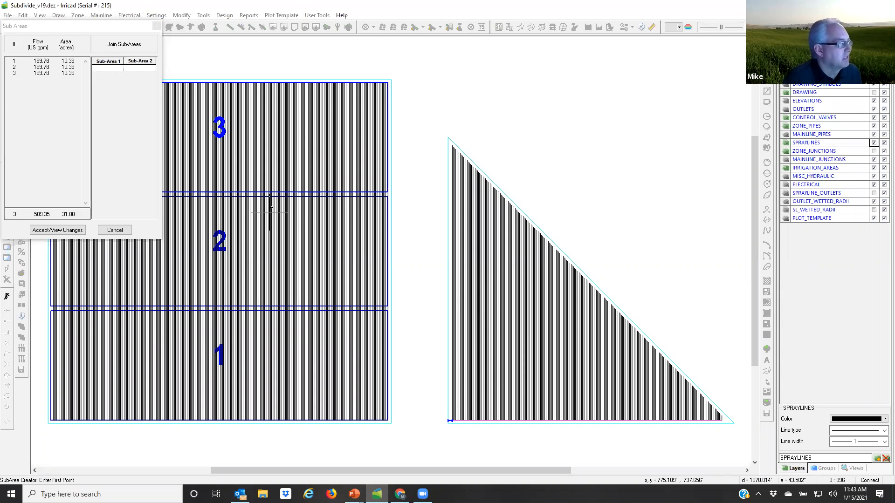
click(69, 229)
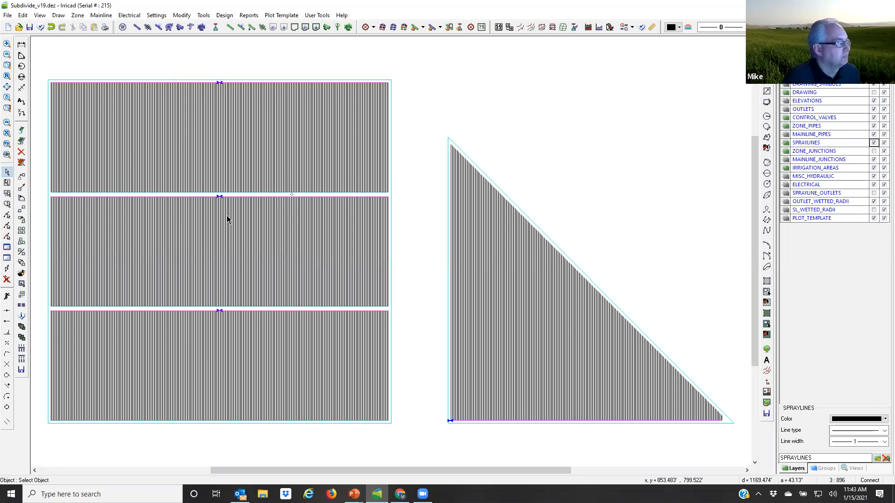
Step: Undo the three-cut subdivision and open the subdivision settings for the undivided square block again
click(52, 28)
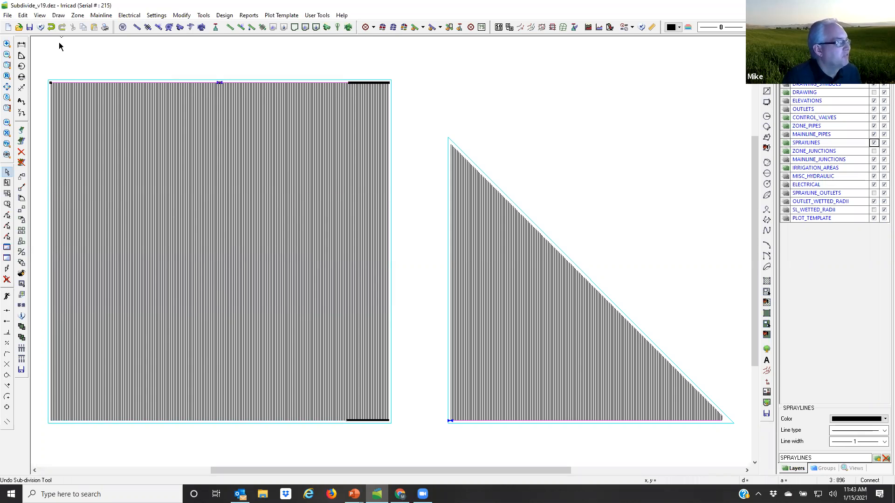
click(174, 237)
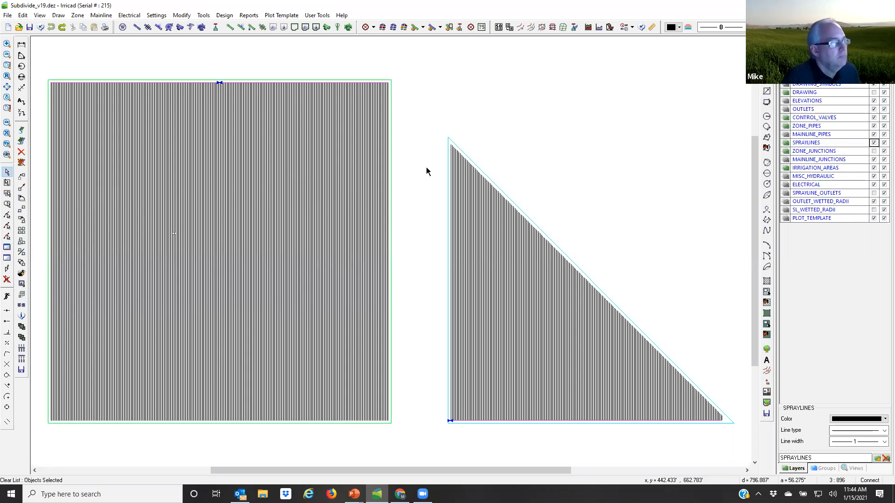
click(563, 27)
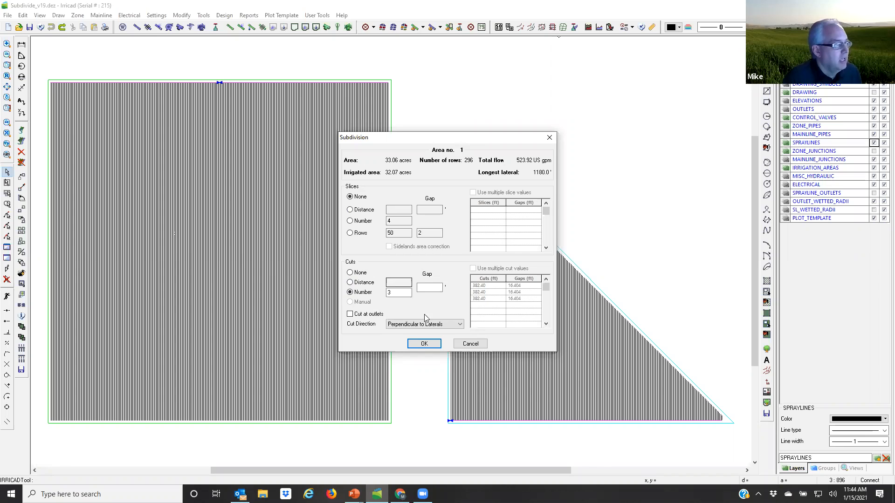
Step: Subdivide the square block with the cut direction set to Manual along a line rising about 10.6°, accept it, and undo that subdivision
click(460, 326)
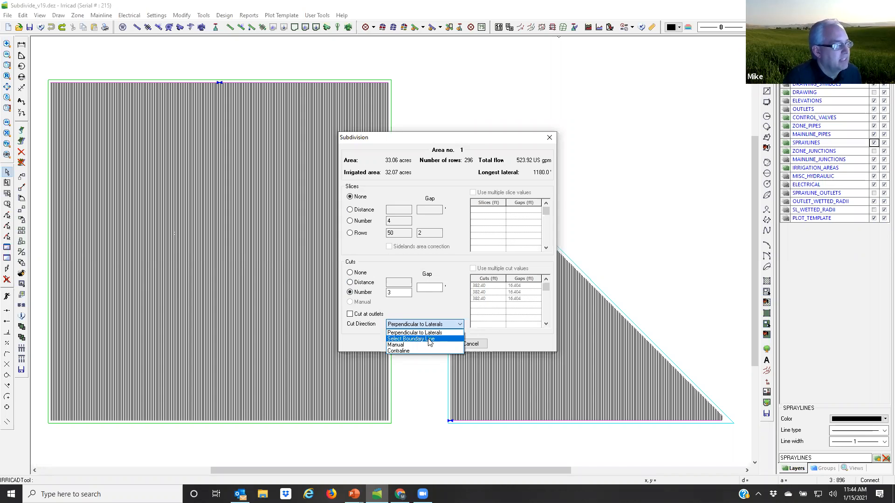
click(403, 346)
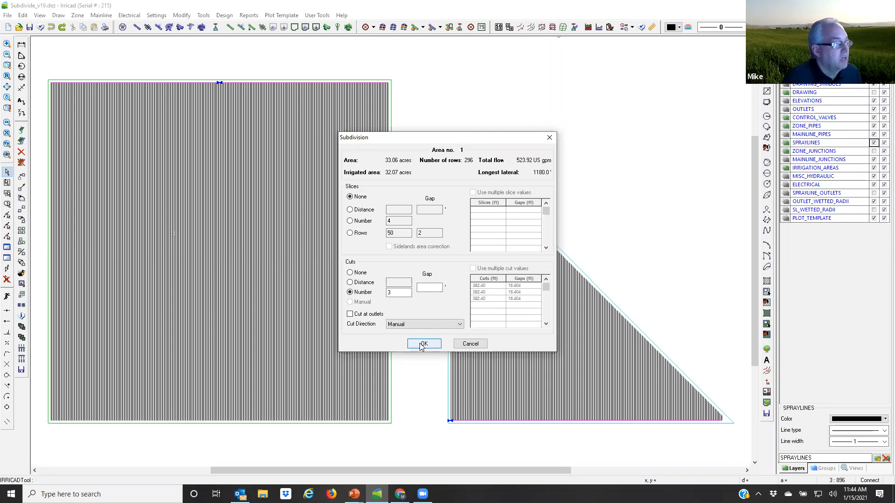
click(421, 344)
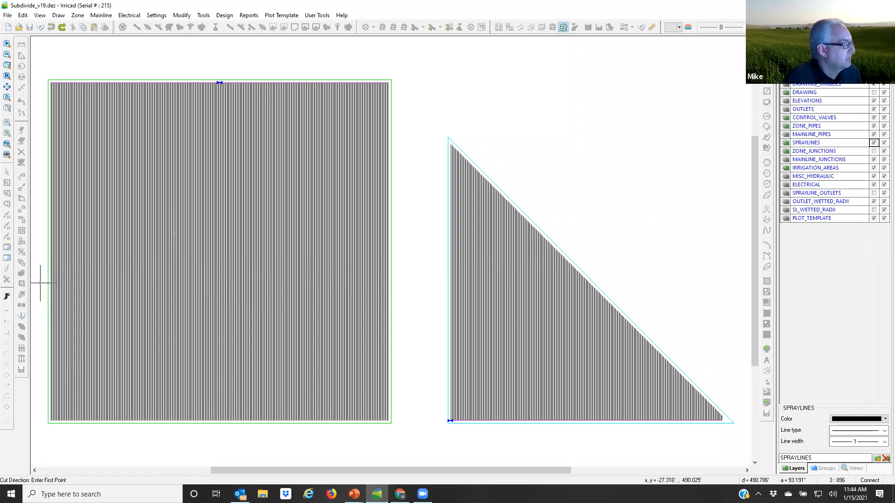
click(36, 262)
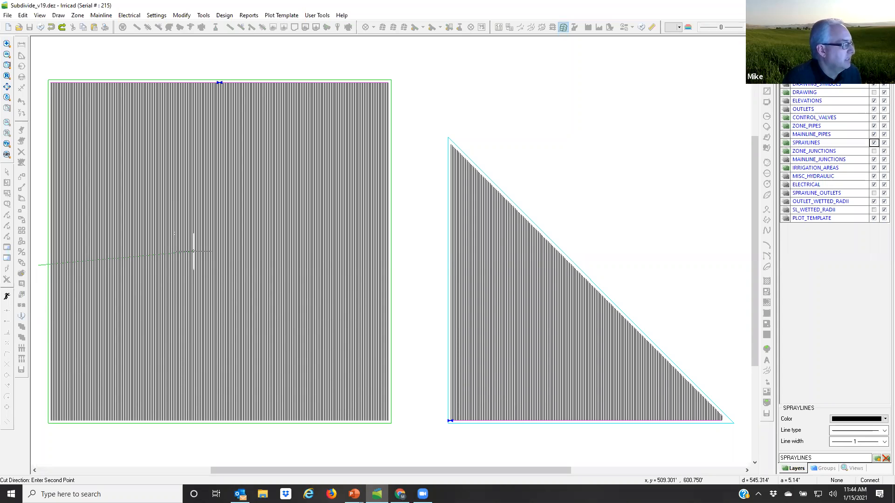
click(425, 193)
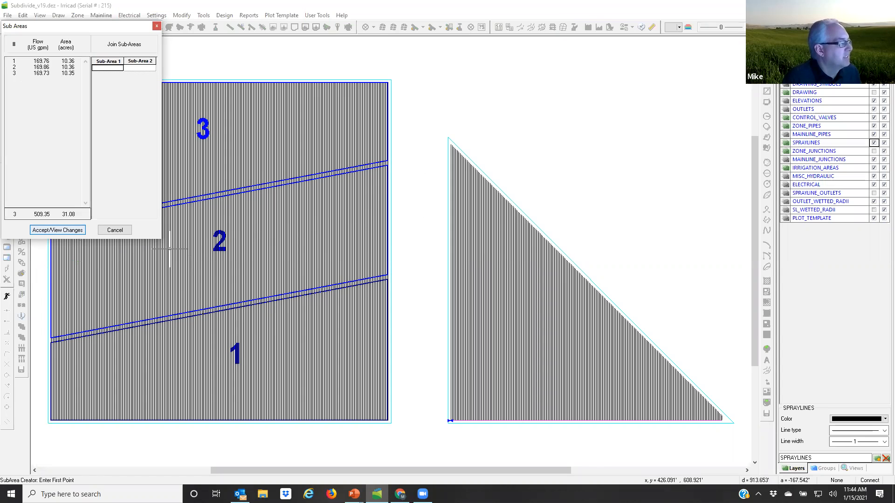
click(57, 231)
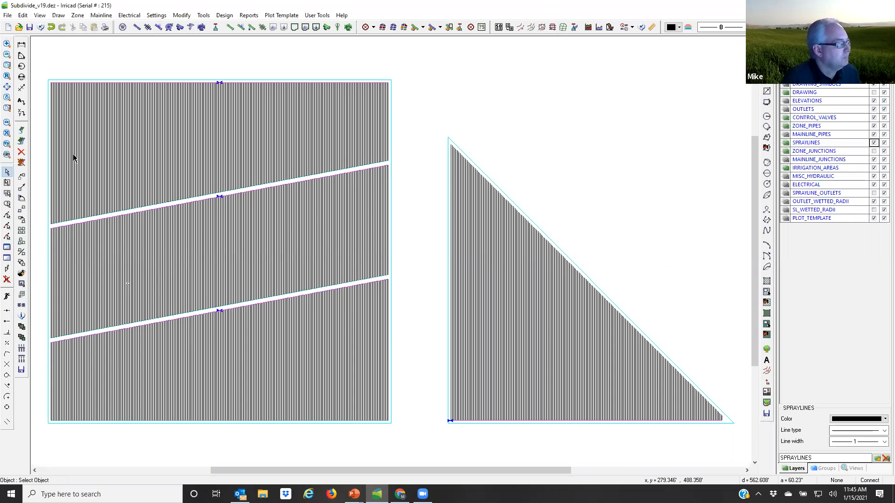
click(50, 28)
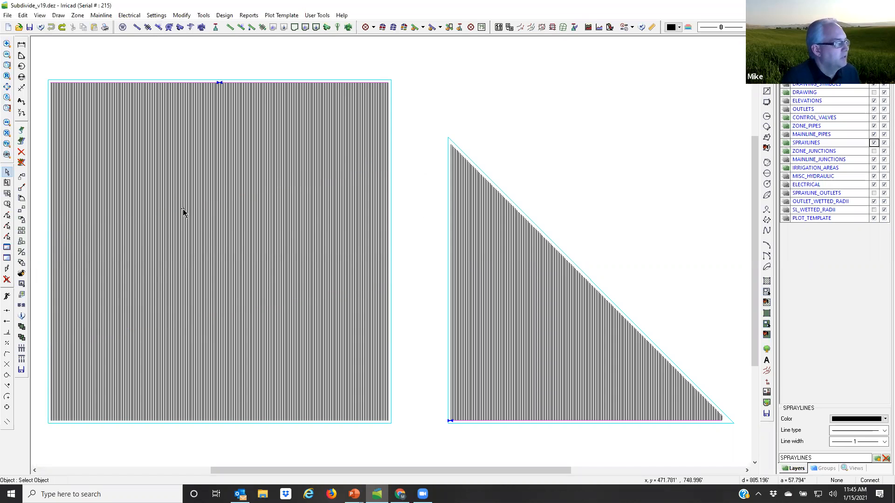
click(235, 249)
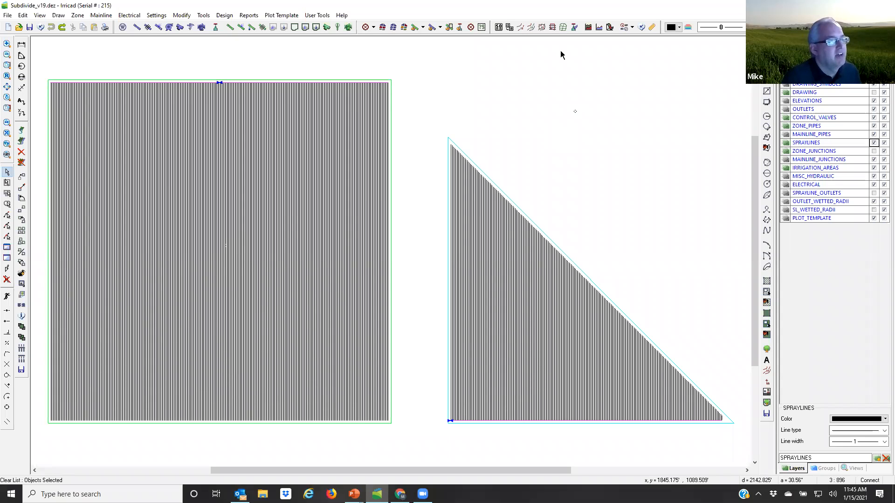
click(563, 27)
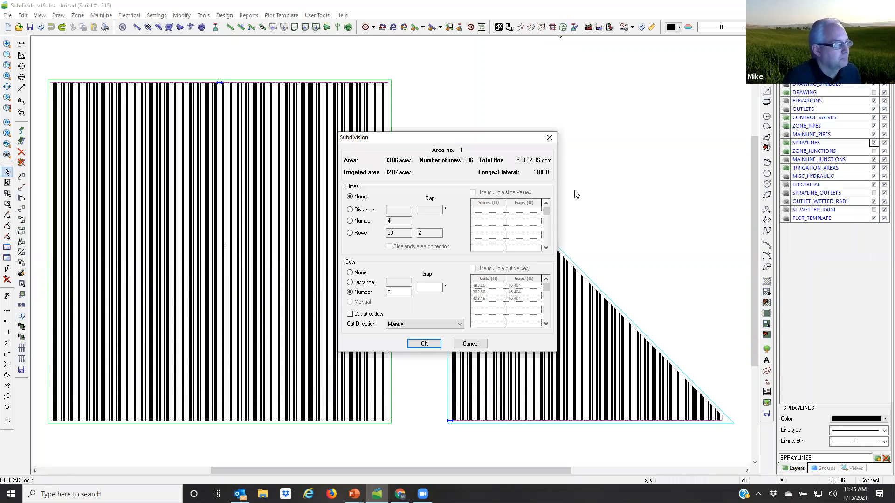
click(471, 344)
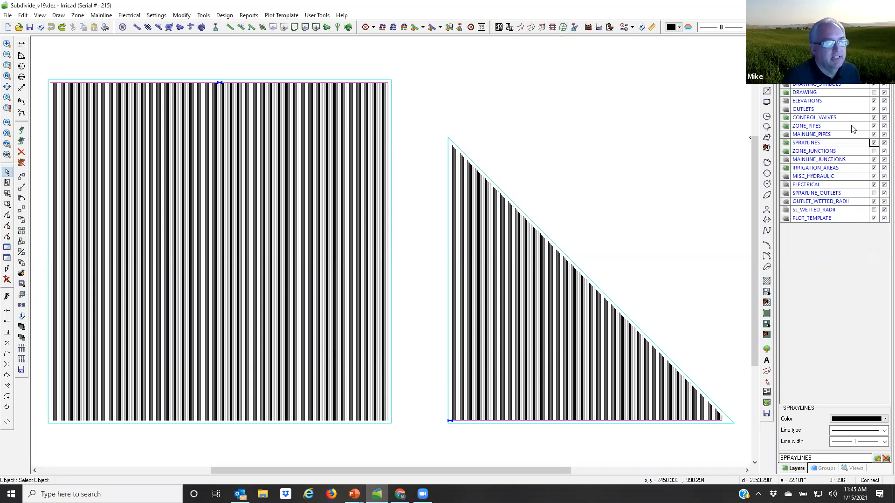
Step: Turn on the DRAWING layer and draw a nine-point continuous line irregularly across the middle of the square block, extending past both side edges
click(872, 93)
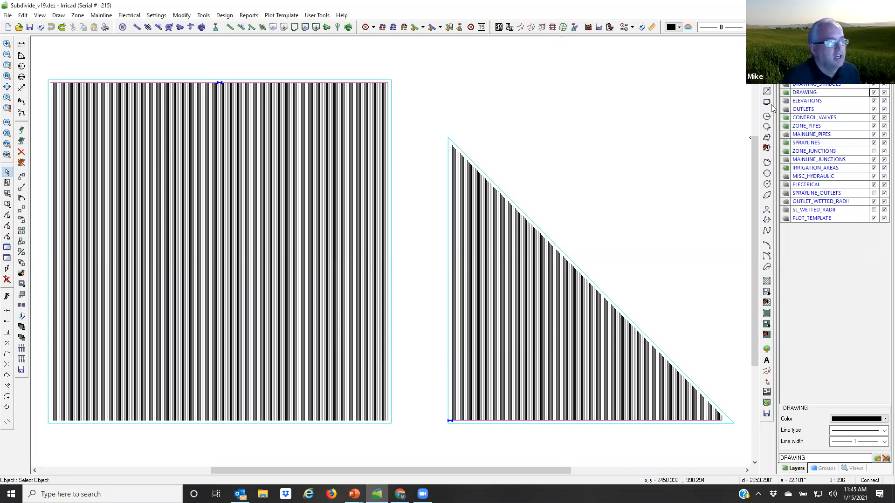
click(766, 56)
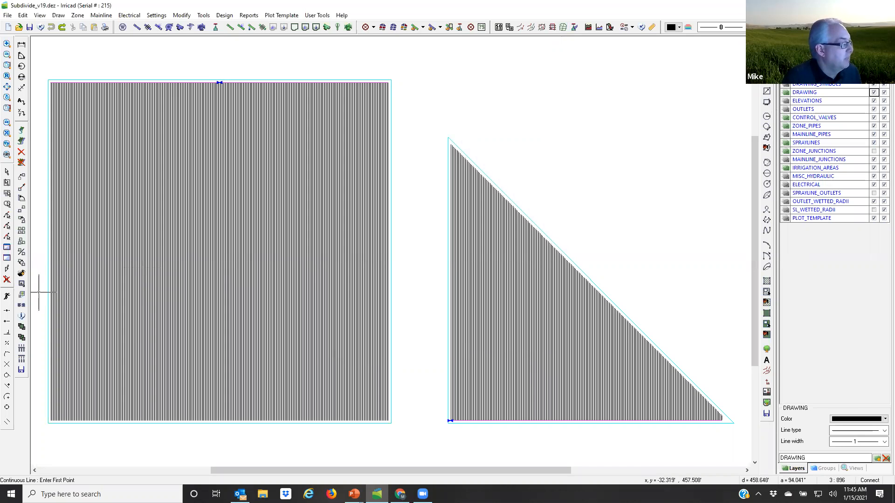
click(37, 277)
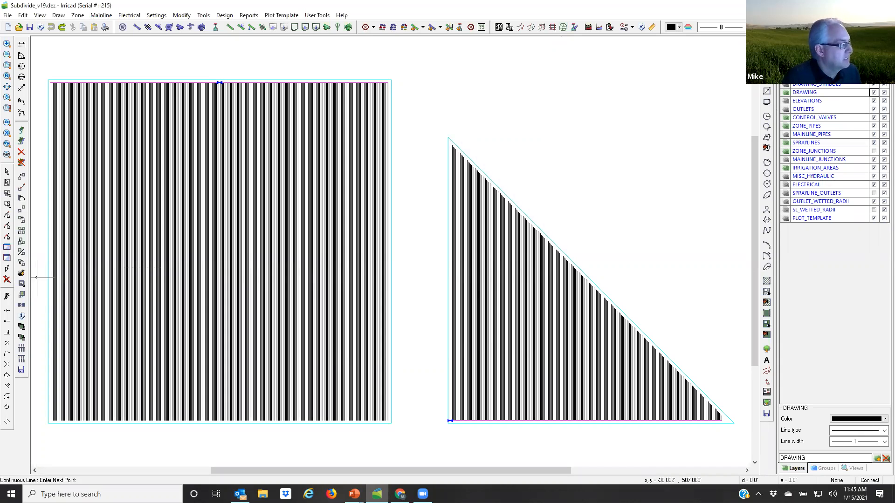
click(78, 269)
click(124, 266)
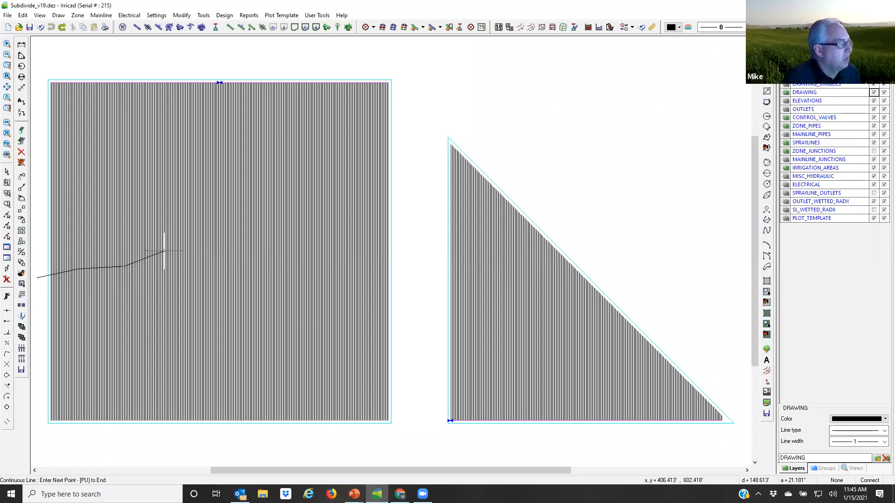
click(165, 251)
click(209, 247)
click(253, 255)
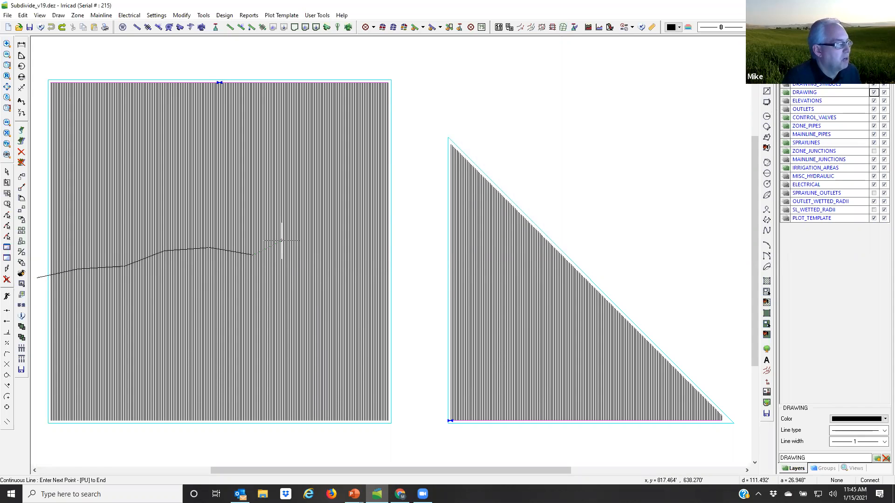
click(285, 236)
click(332, 212)
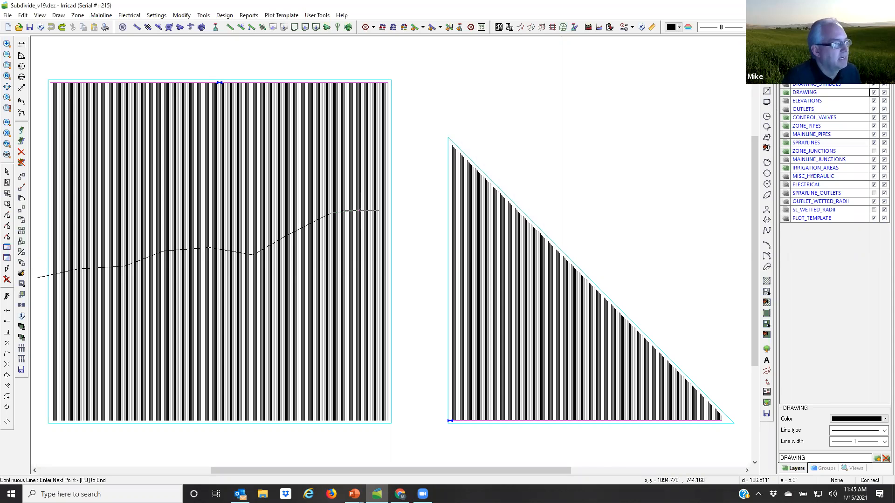
click(406, 208)
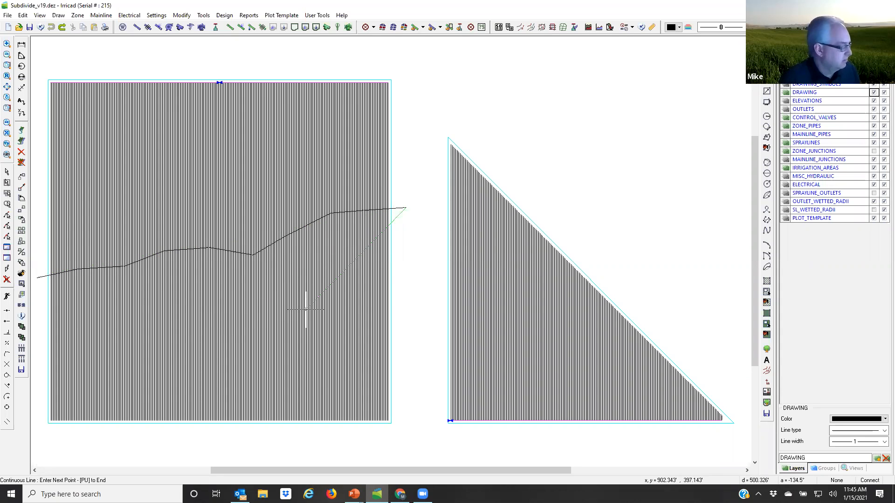
right_click(305, 309)
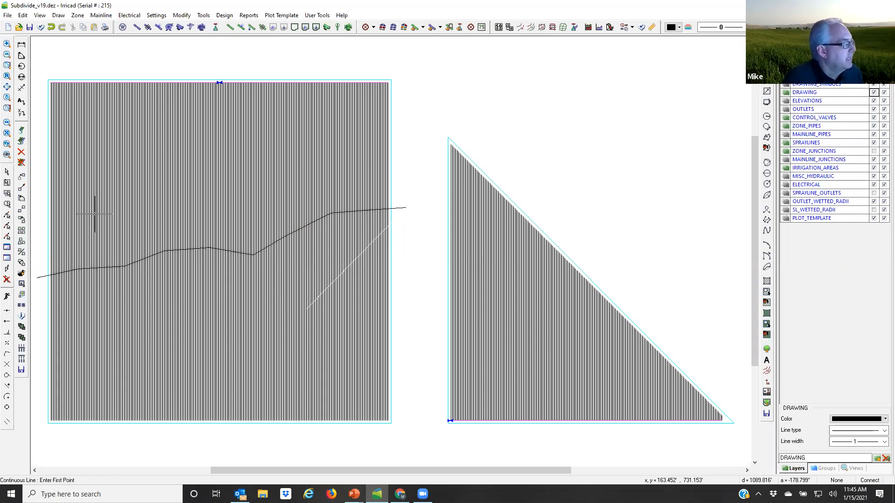
Step: Select the square block together with the drawn line across it and open the subdivision settings
click(7, 173)
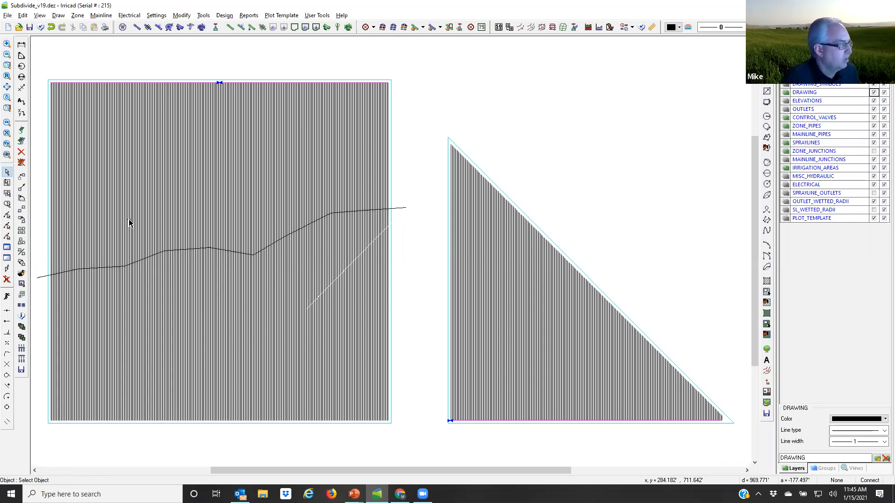
click(125, 231)
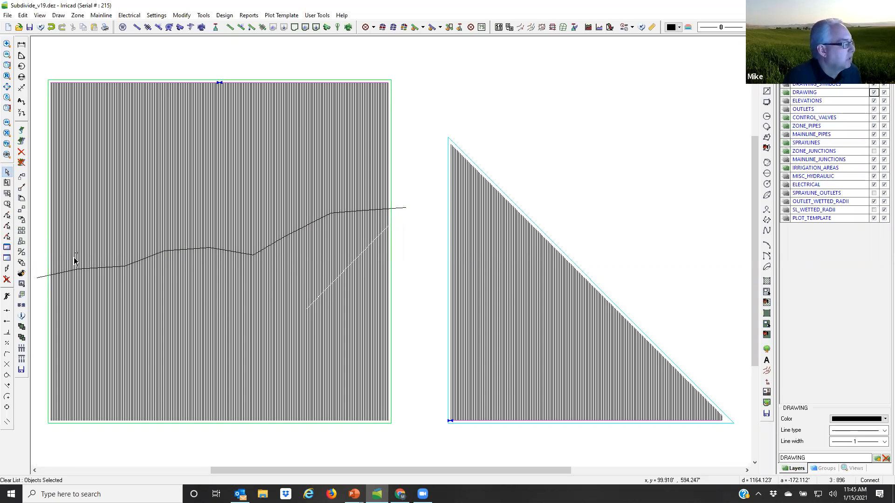
click(40, 279)
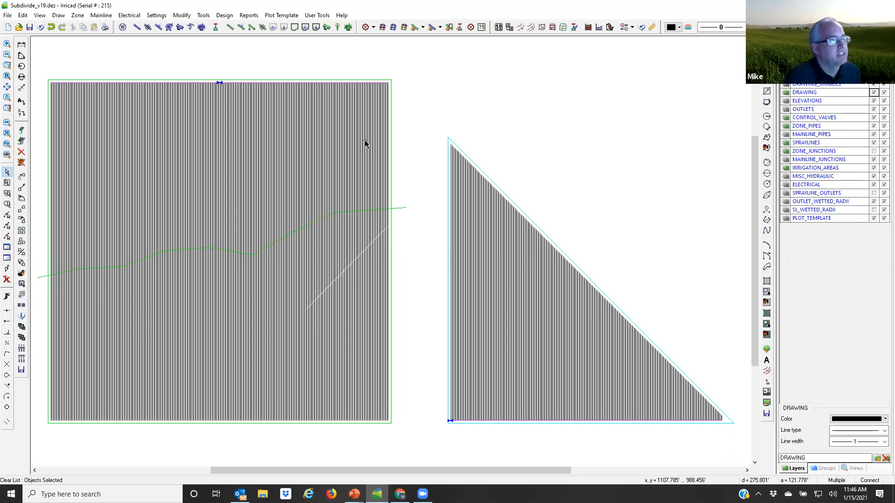
click(562, 28)
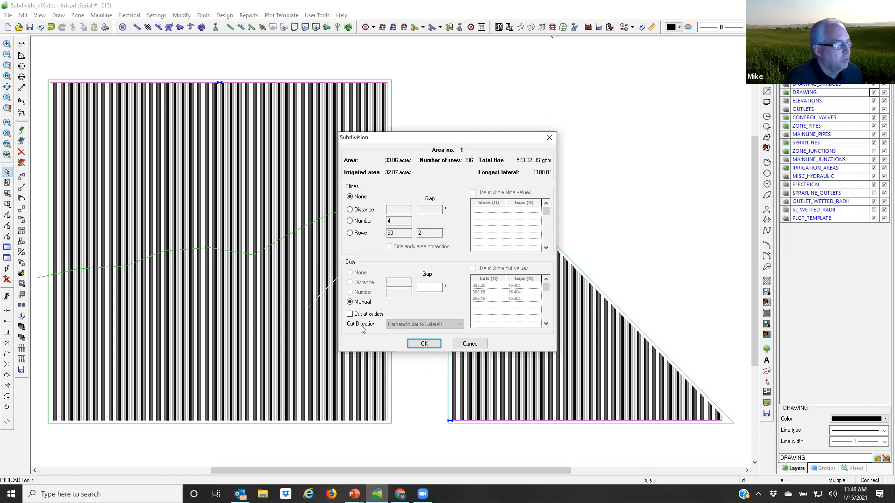
Step: Subdivide the block by the manual cut line with a cut gap of 10 ft and accept the sub-areas
click(425, 288)
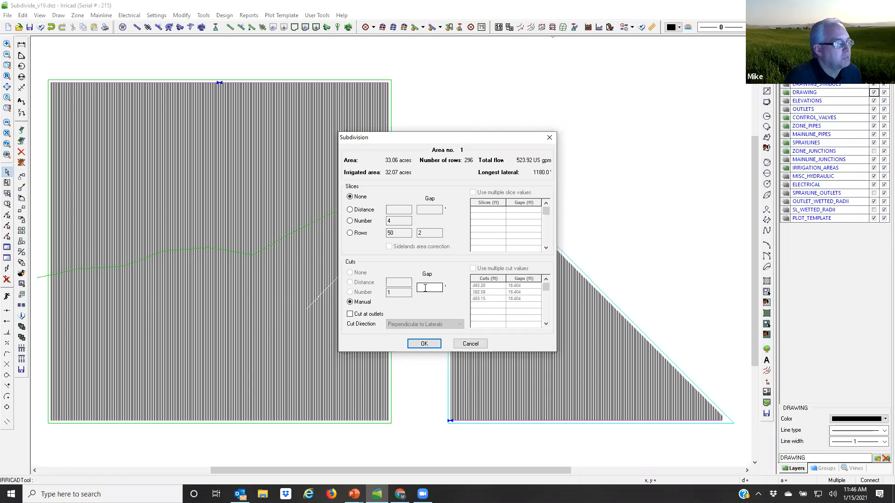
click(425, 288)
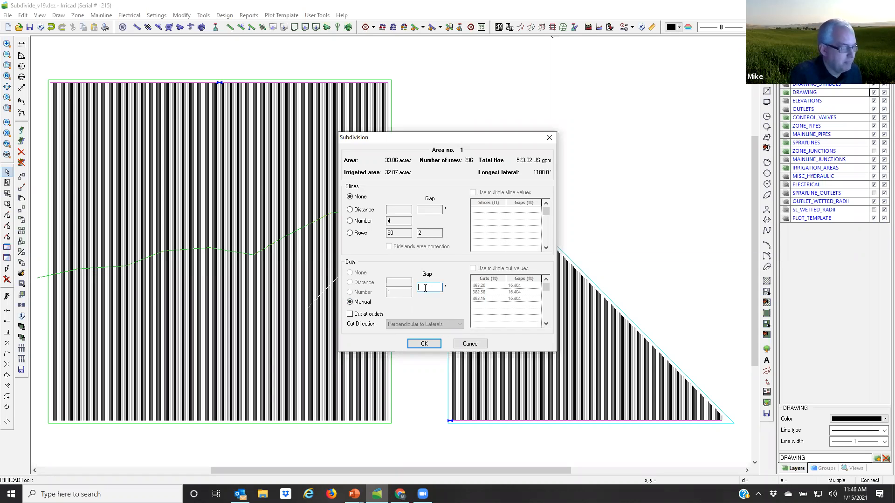
text(10)
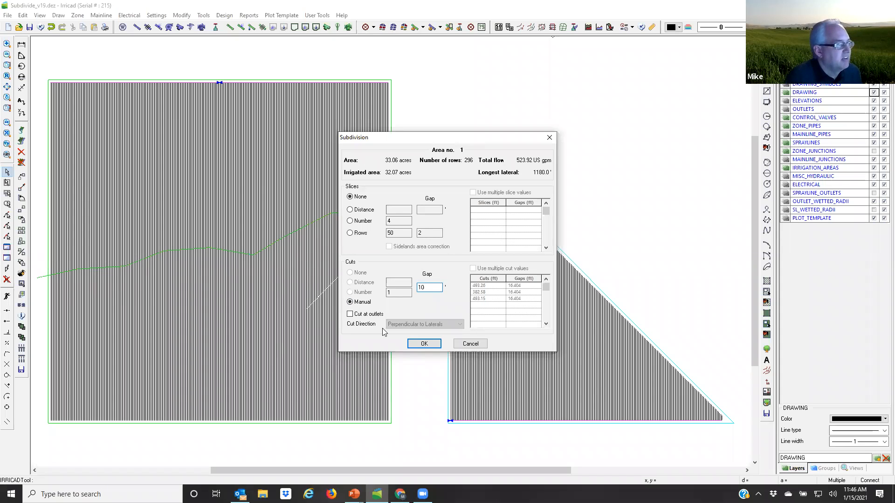
click(424, 344)
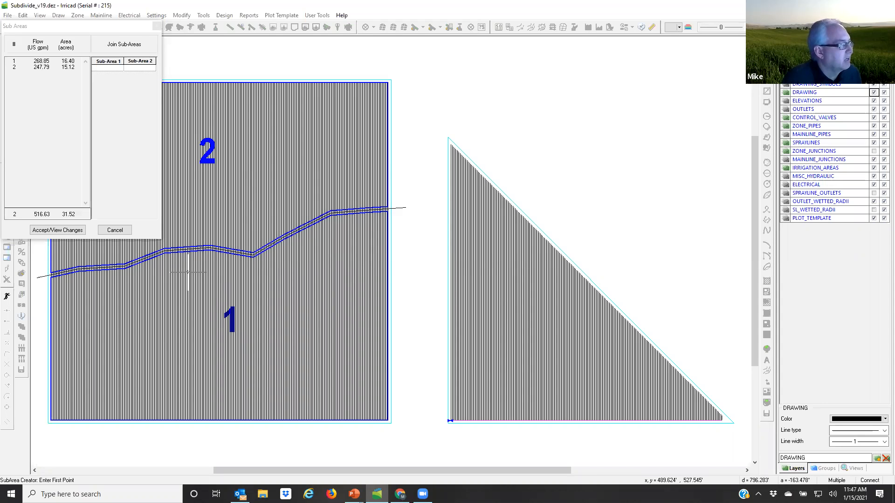
click(62, 229)
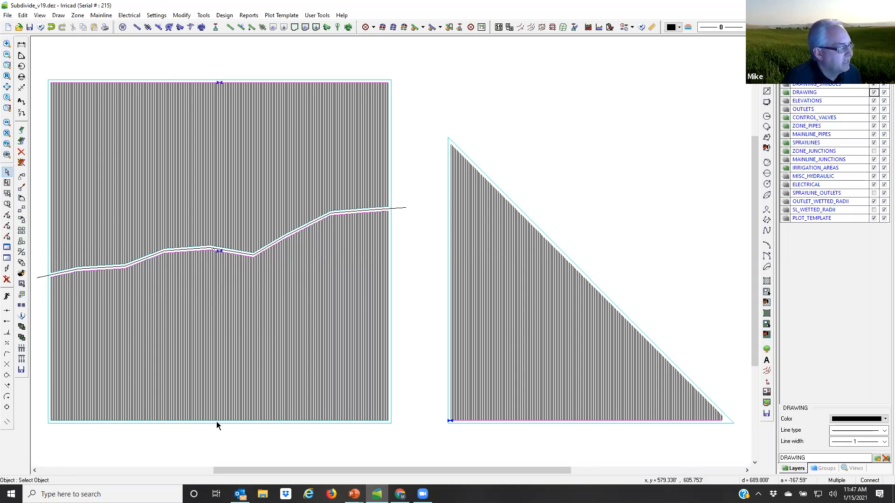
Step: Set the submain position of the lower sub-block to End in its tape irrigation block properties
double_click(222, 343)
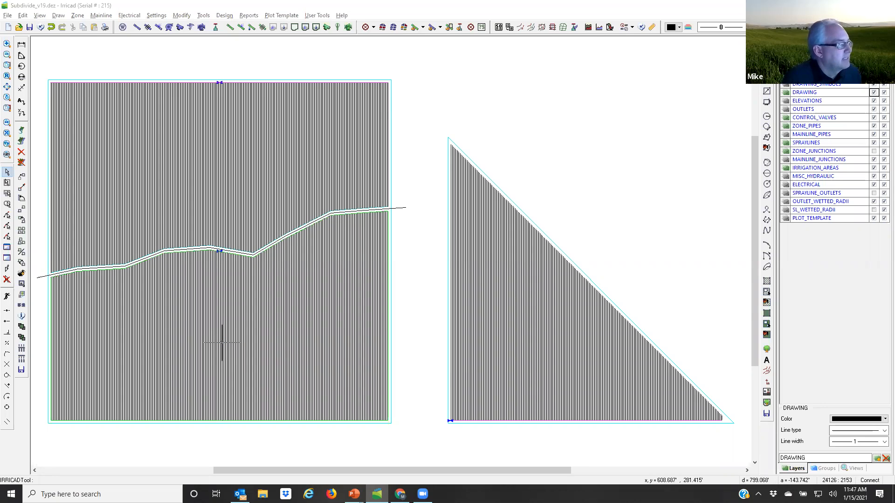
click(403, 347)
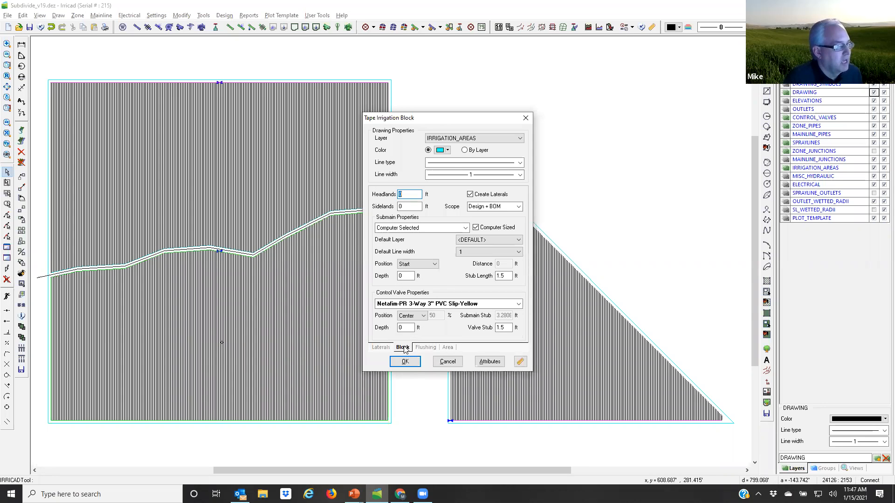
click(422, 264)
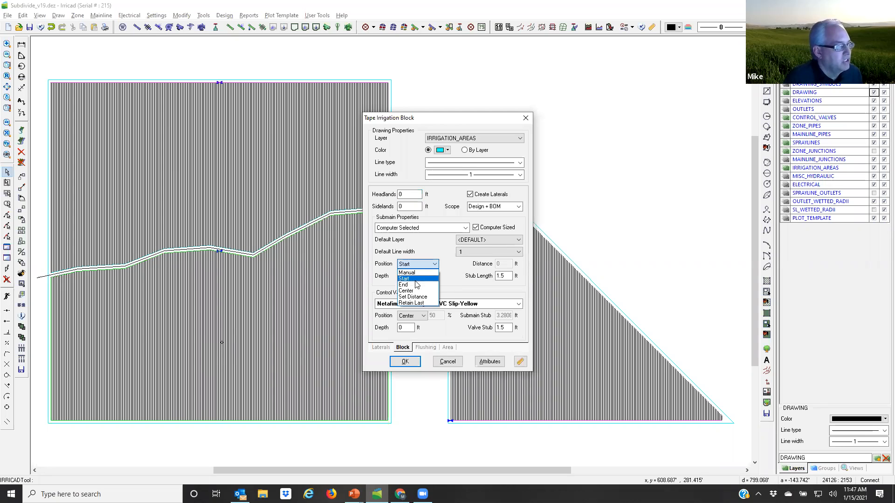
click(412, 285)
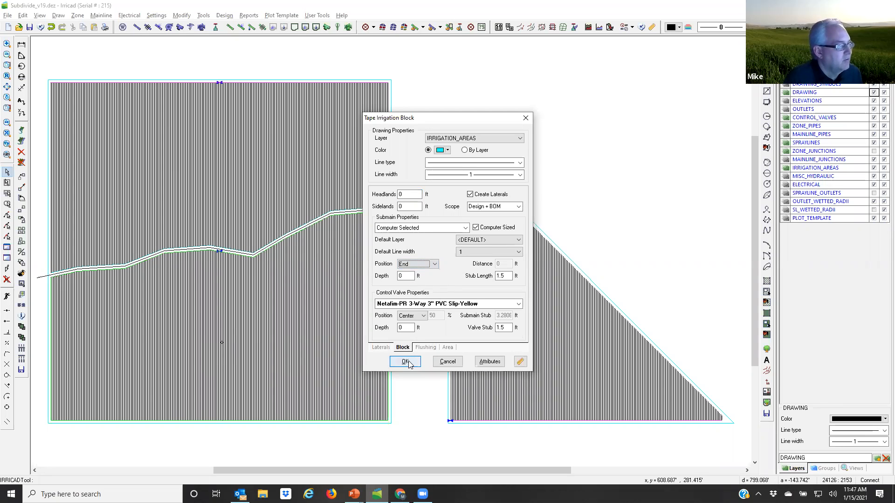
click(406, 362)
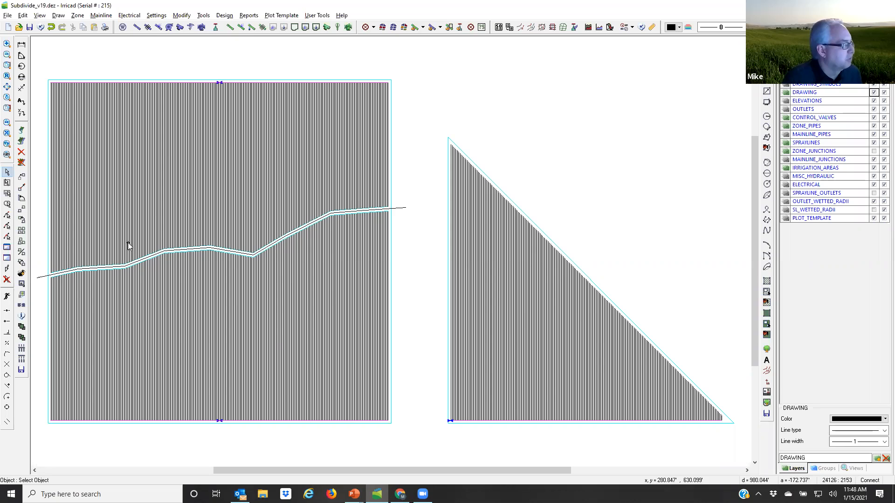
click(7, 204)
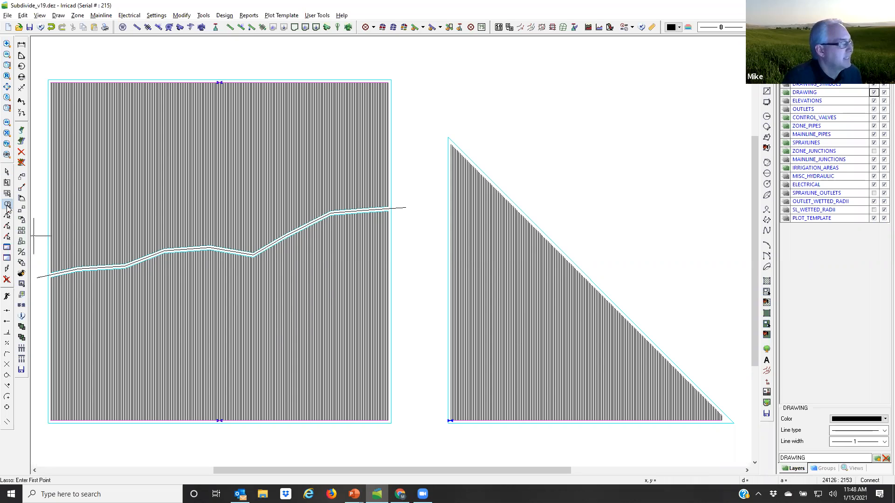
click(425, 281)
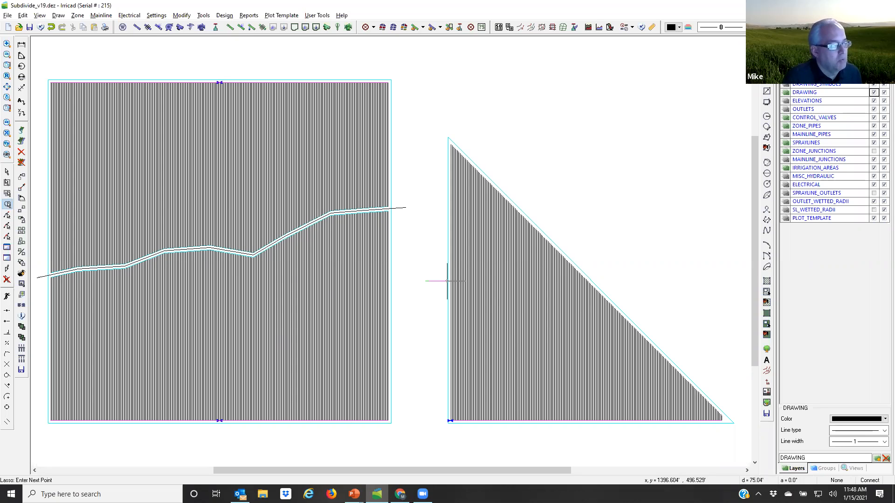
click(663, 281)
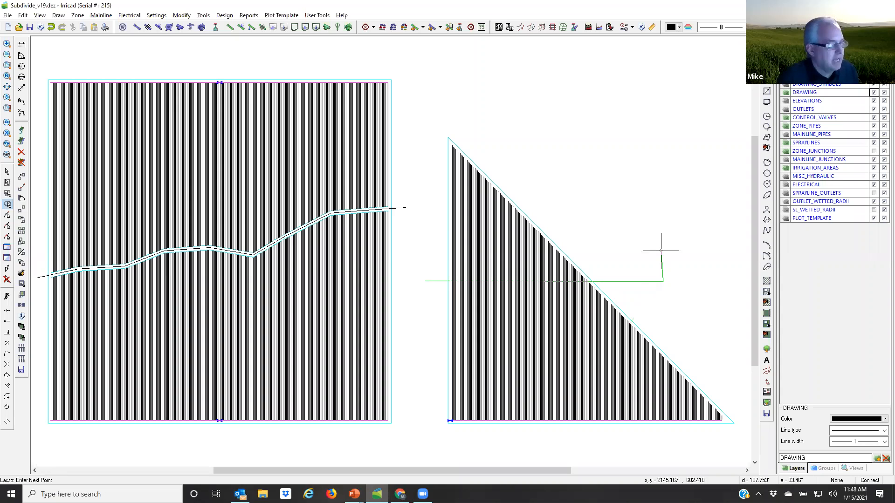
key(Escape)
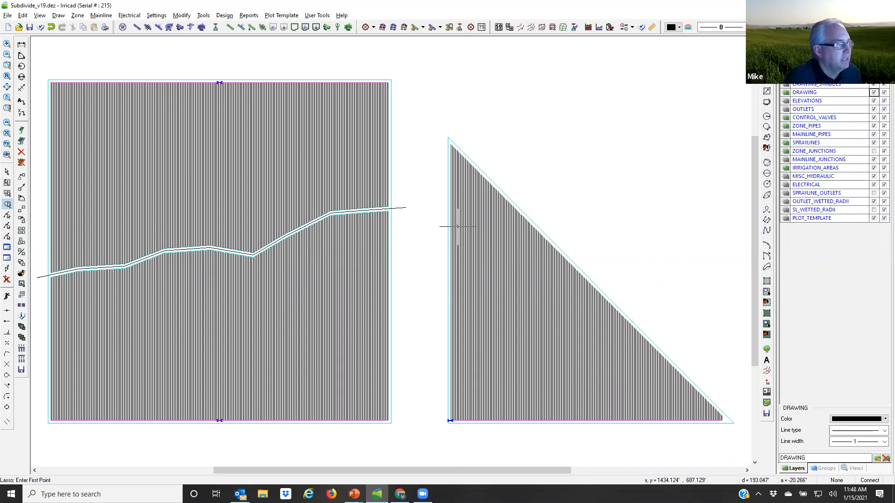
Step: Select the triangular block and subdivide it into 3 areas by number of cuts, with no slices
click(7, 173)
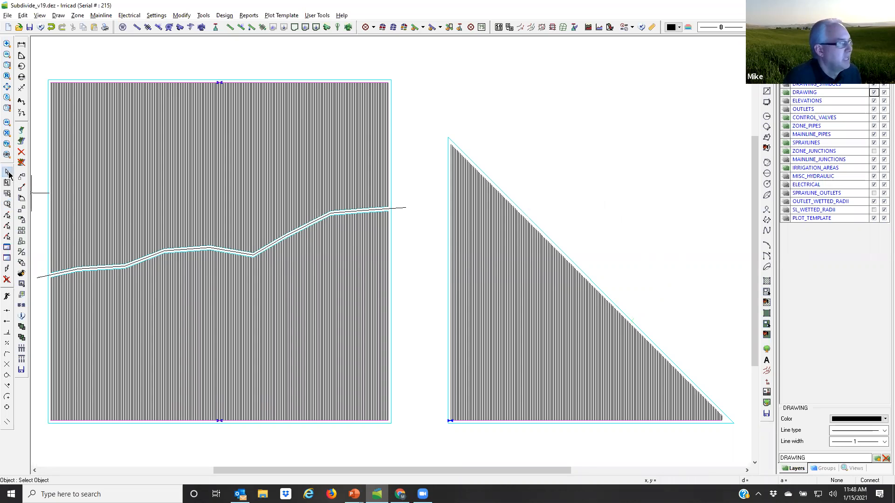
click(540, 229)
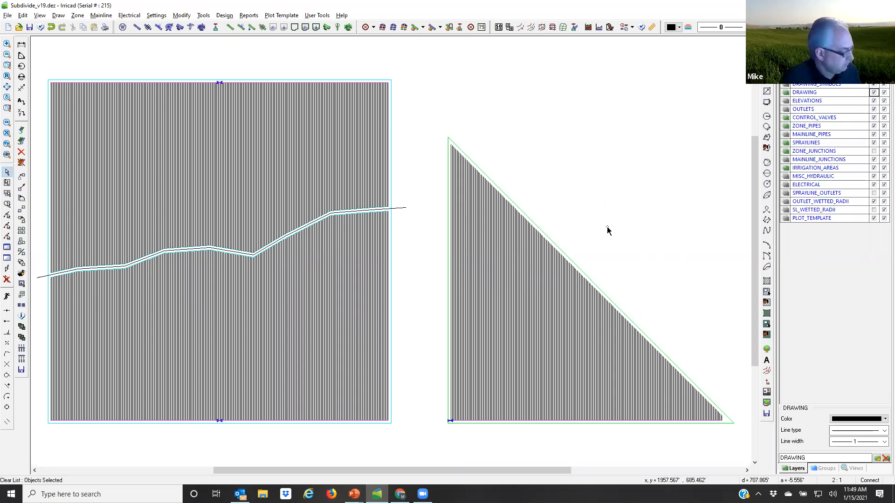
click(562, 245)
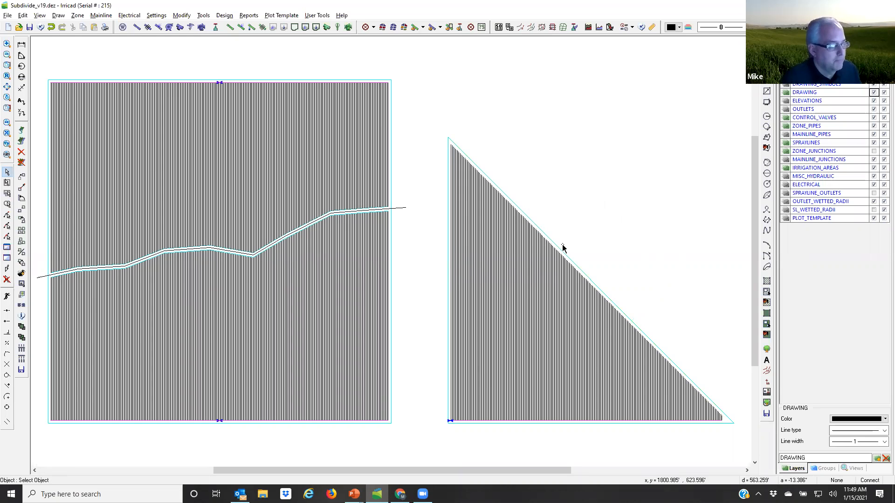
click(544, 285)
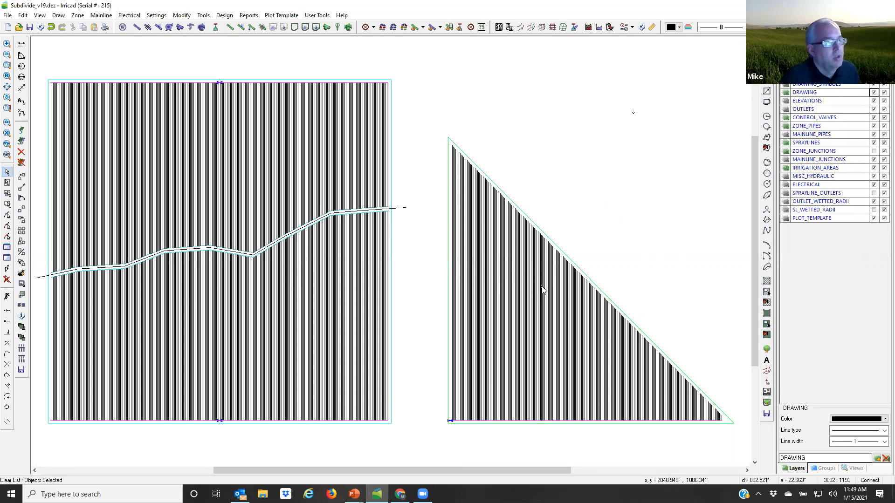
click(562, 27)
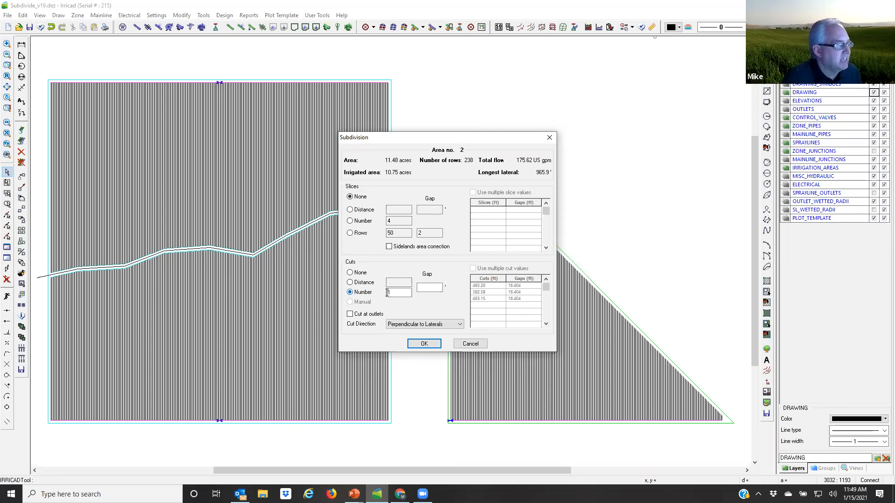
drag(391, 294, 382, 294)
text(3)
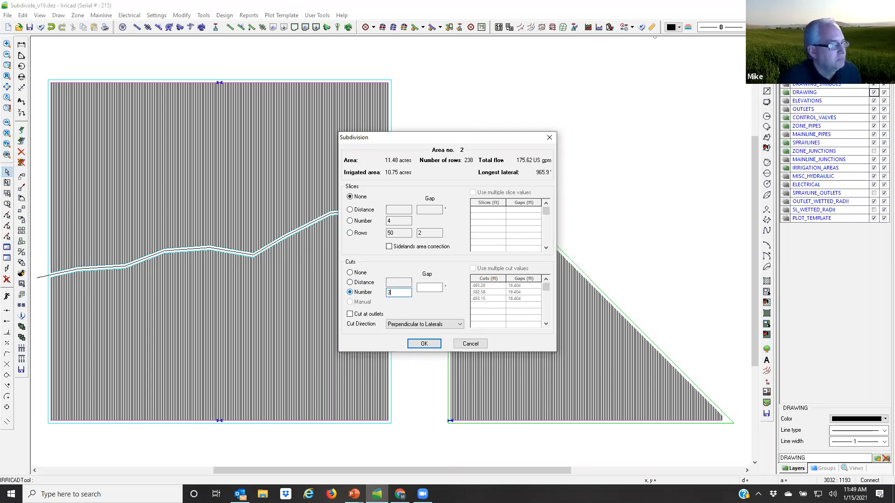
click(424, 343)
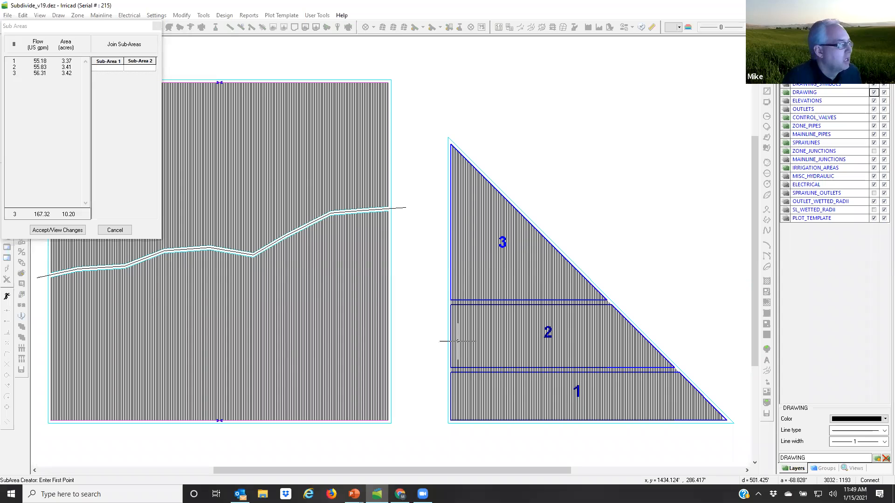
Step: Join sub-areas 1 and 2 of the triangular block into one and accept the sub-areas
drag(110, 32, 234, 127)
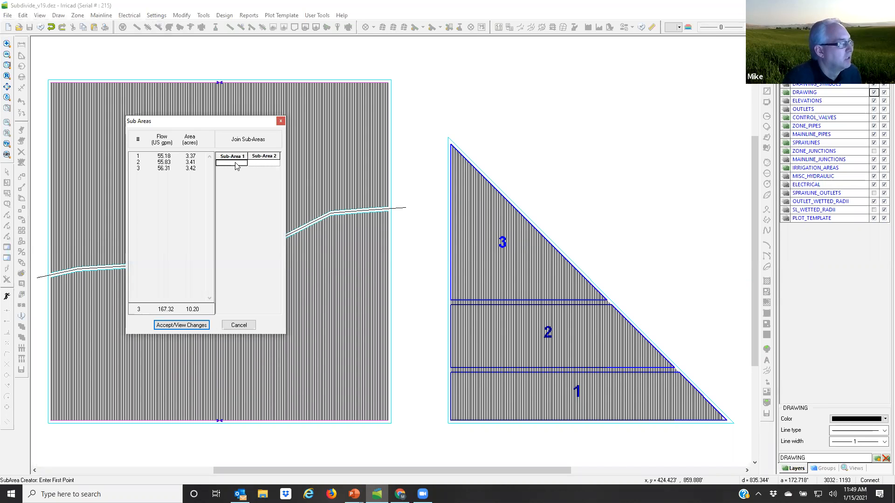
click(232, 163)
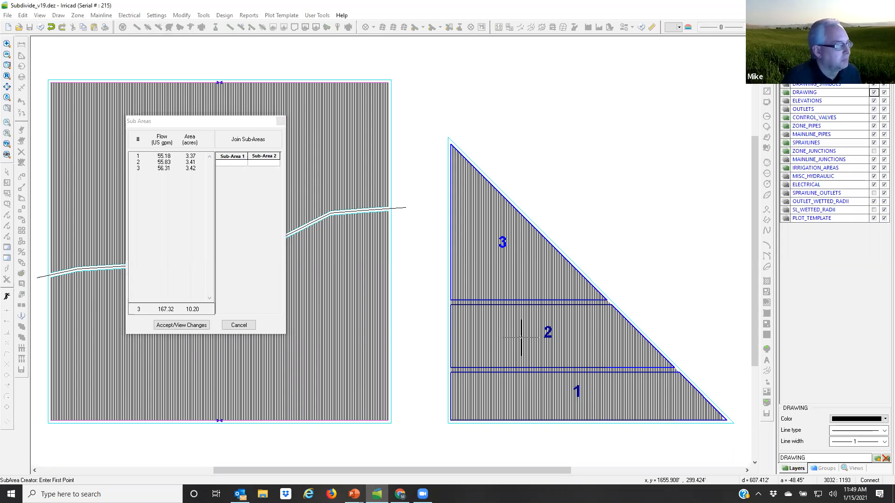
click(232, 163)
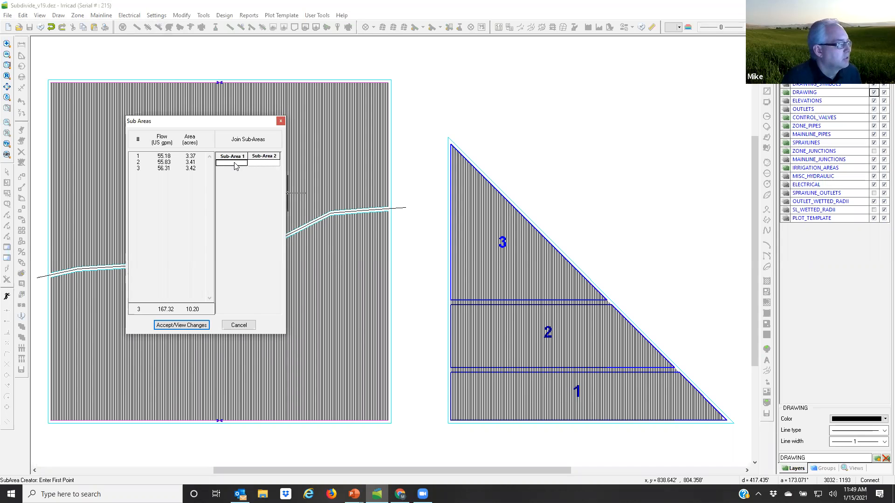
text(1)
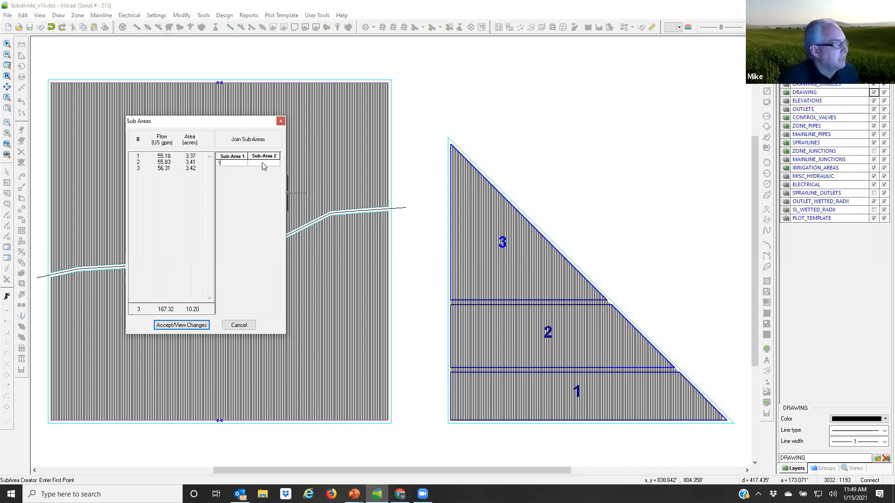
key(Tab)
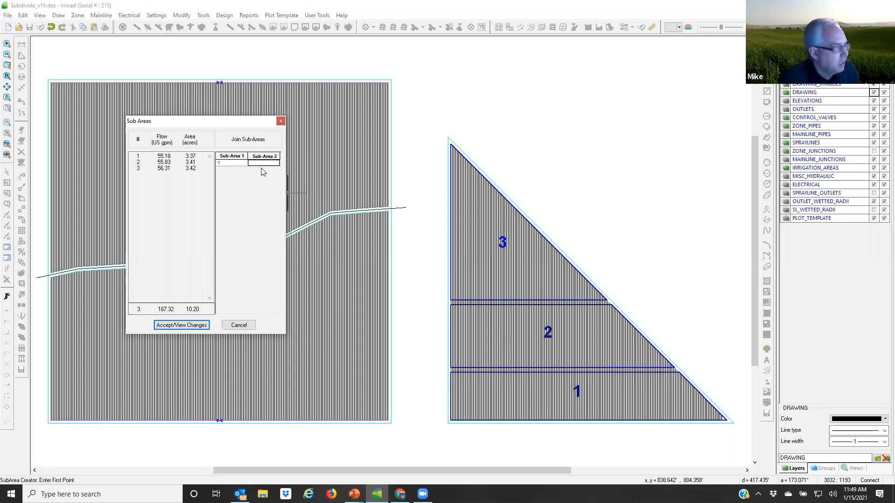
text(2)
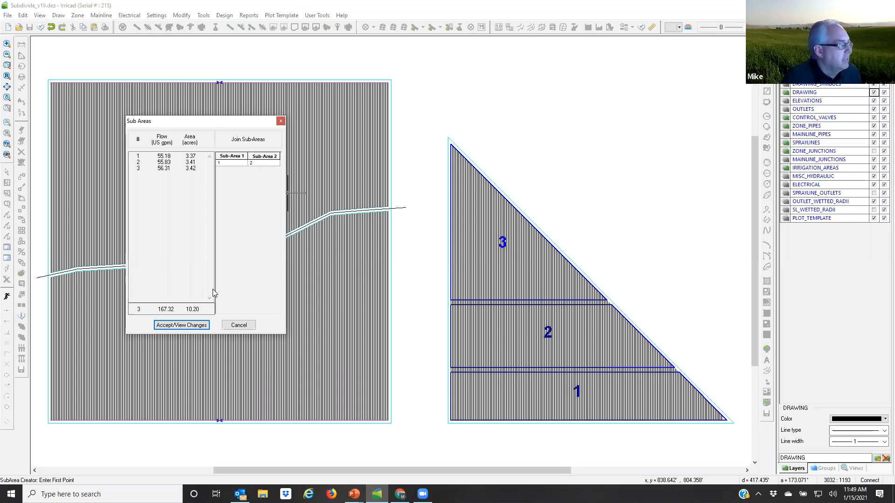
click(191, 325)
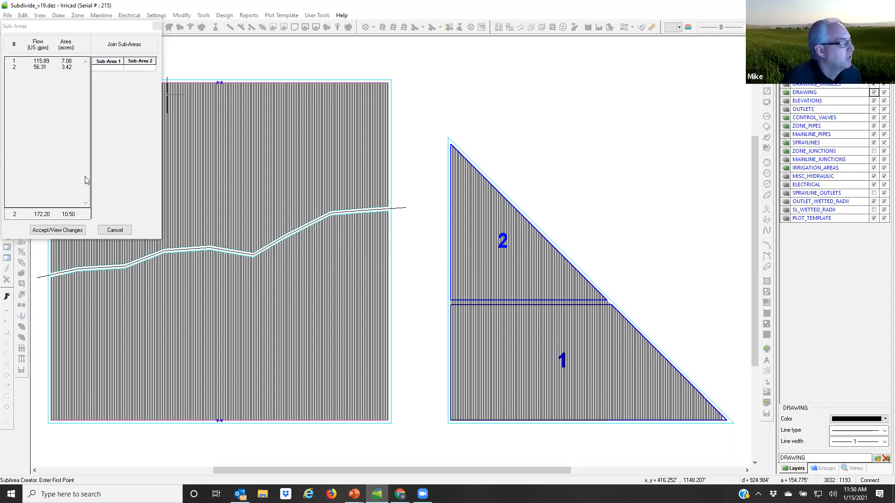
click(58, 230)
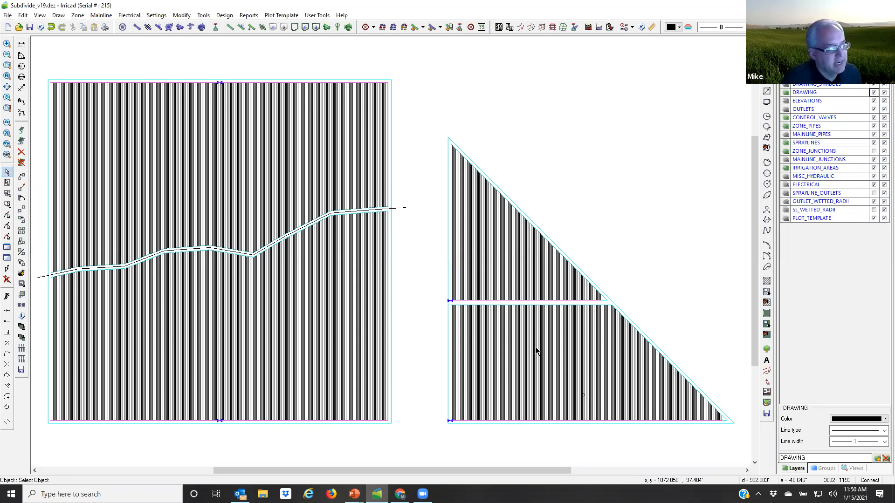
Step: Subdivide the lower sub-block of the triangle into 2 slices with no cuts and accept the sub-areas
click(546, 370)
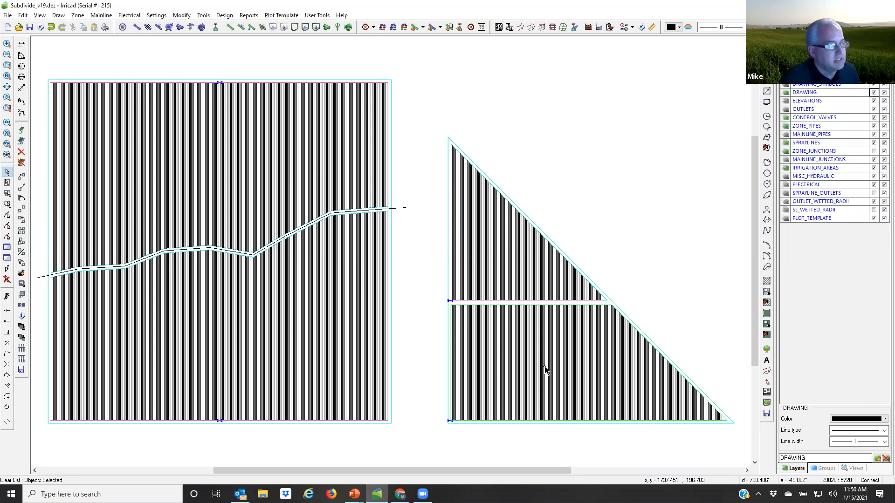
click(563, 29)
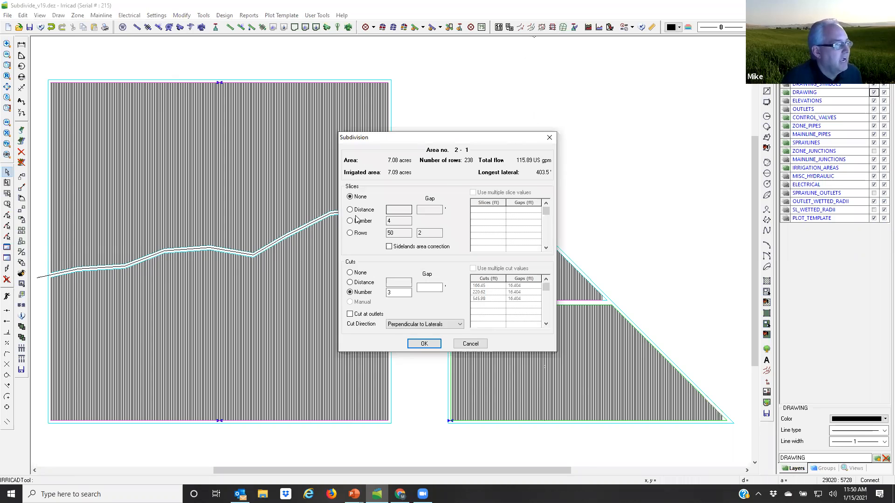
click(350, 273)
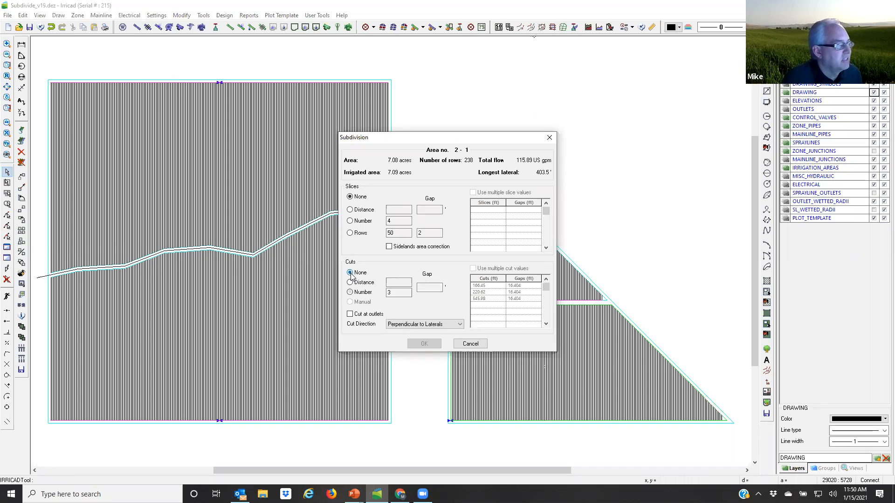
click(350, 221)
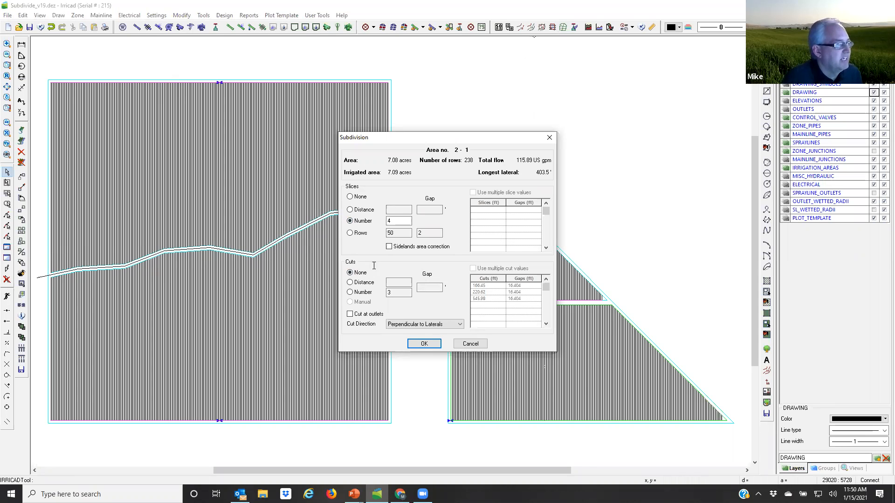
double_click(399, 222)
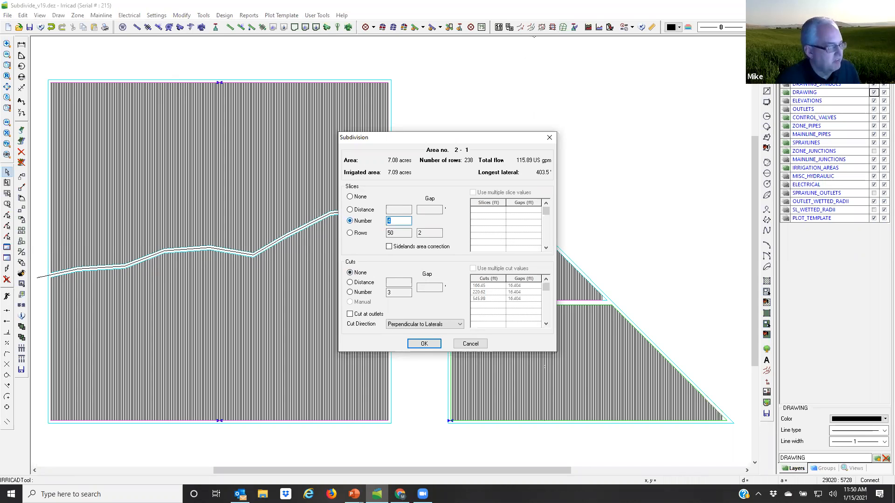
text(2)
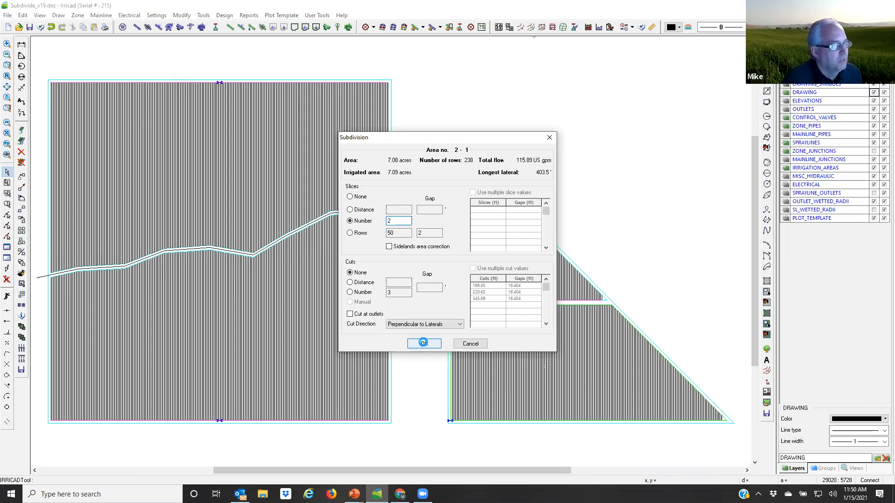
click(424, 344)
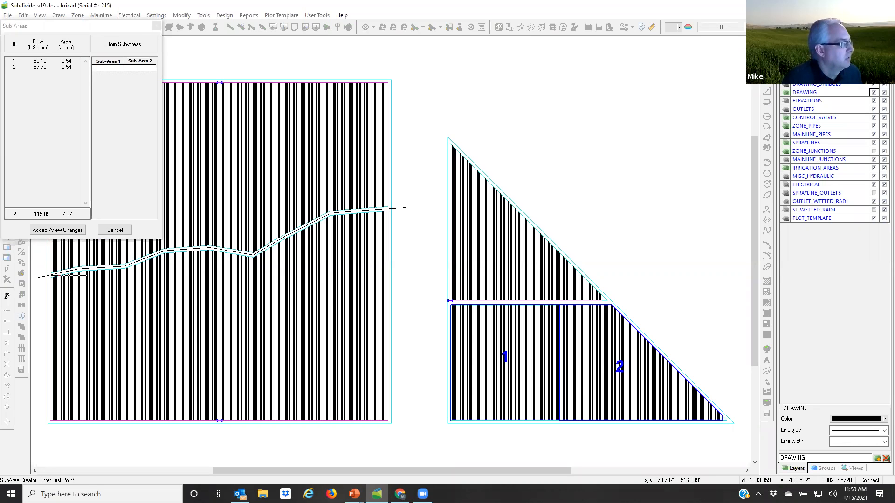
click(77, 231)
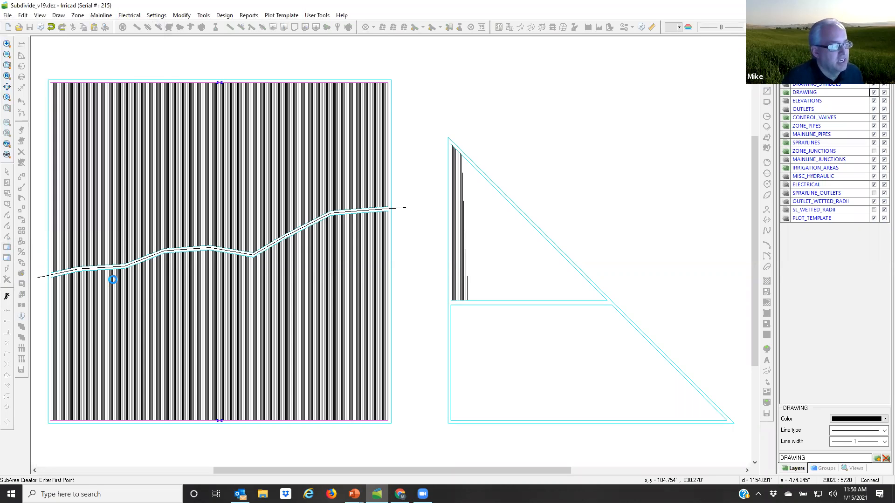